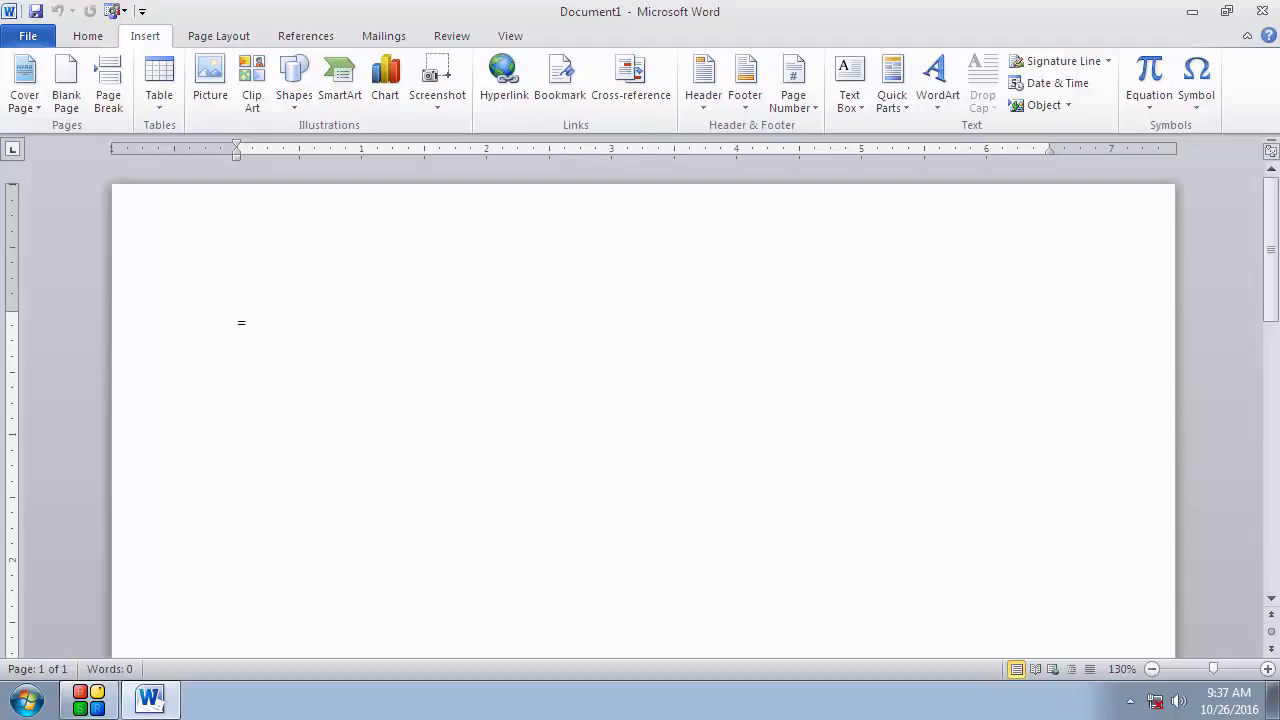
Step: Generate sample paragraphs at the top of the blank document using the =rand() formula
{"action": "type", "text": "rand*"}
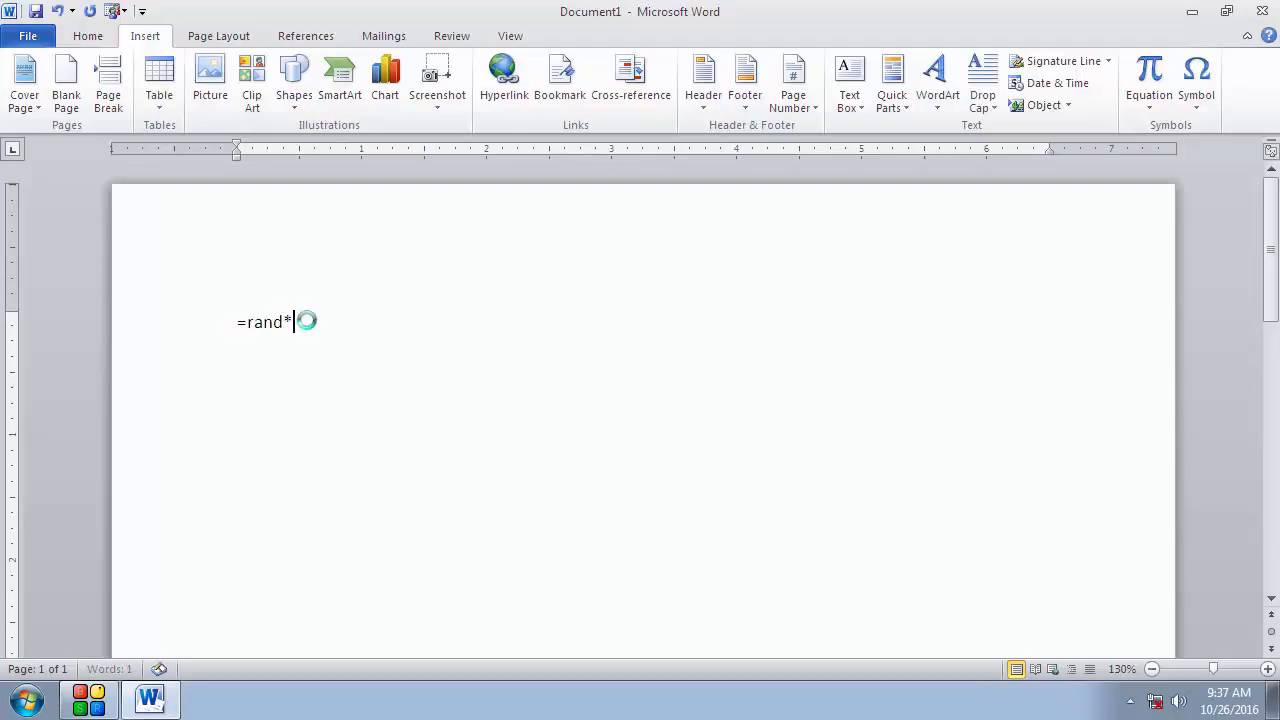
{"action": "key", "text": "ctrl+s"}
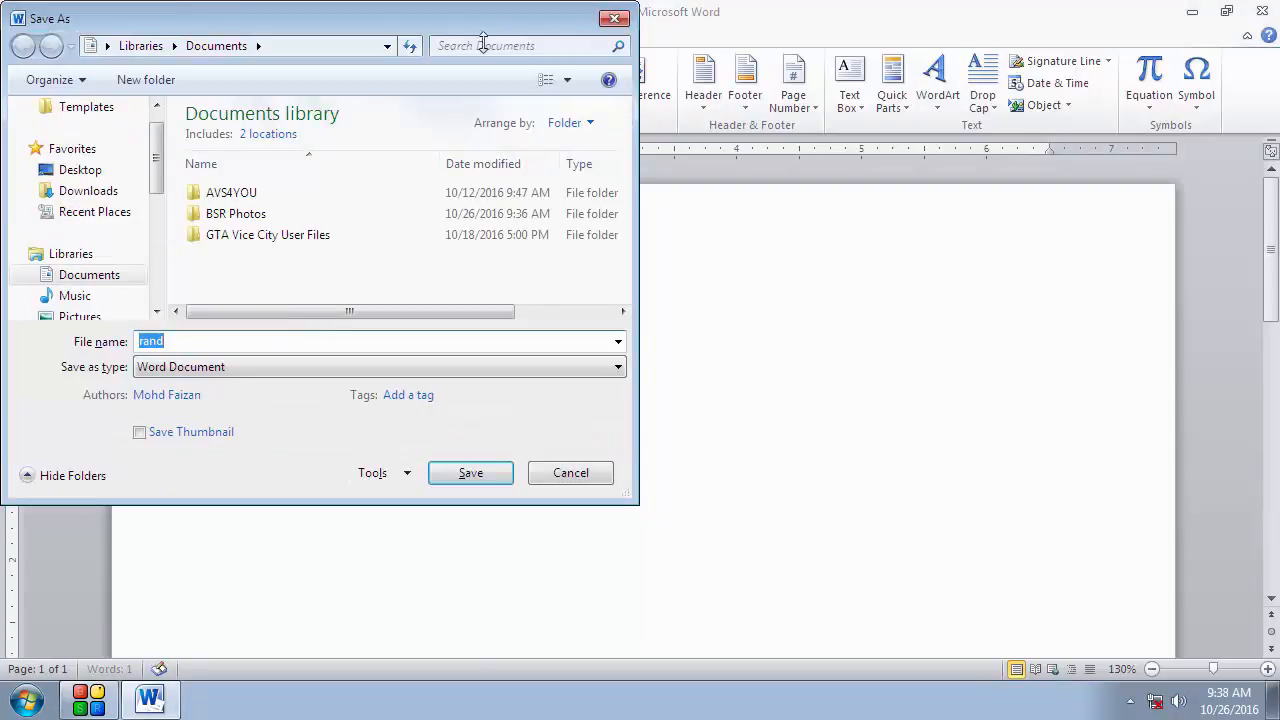
{"action": "left_click", "coordinate": [614, 18]}
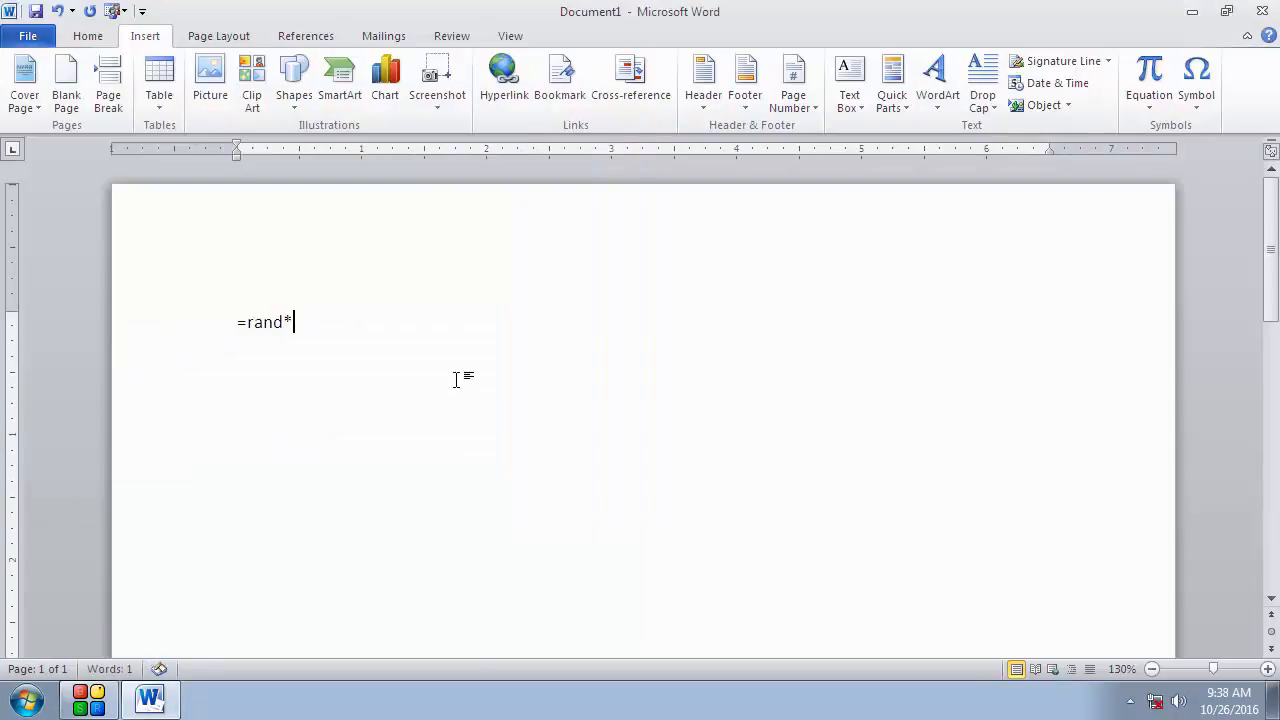
{"action": "key", "text": "BackSpace"}
{"action": "type", "text": "()"}
{"action": "key", "text": "Return"}
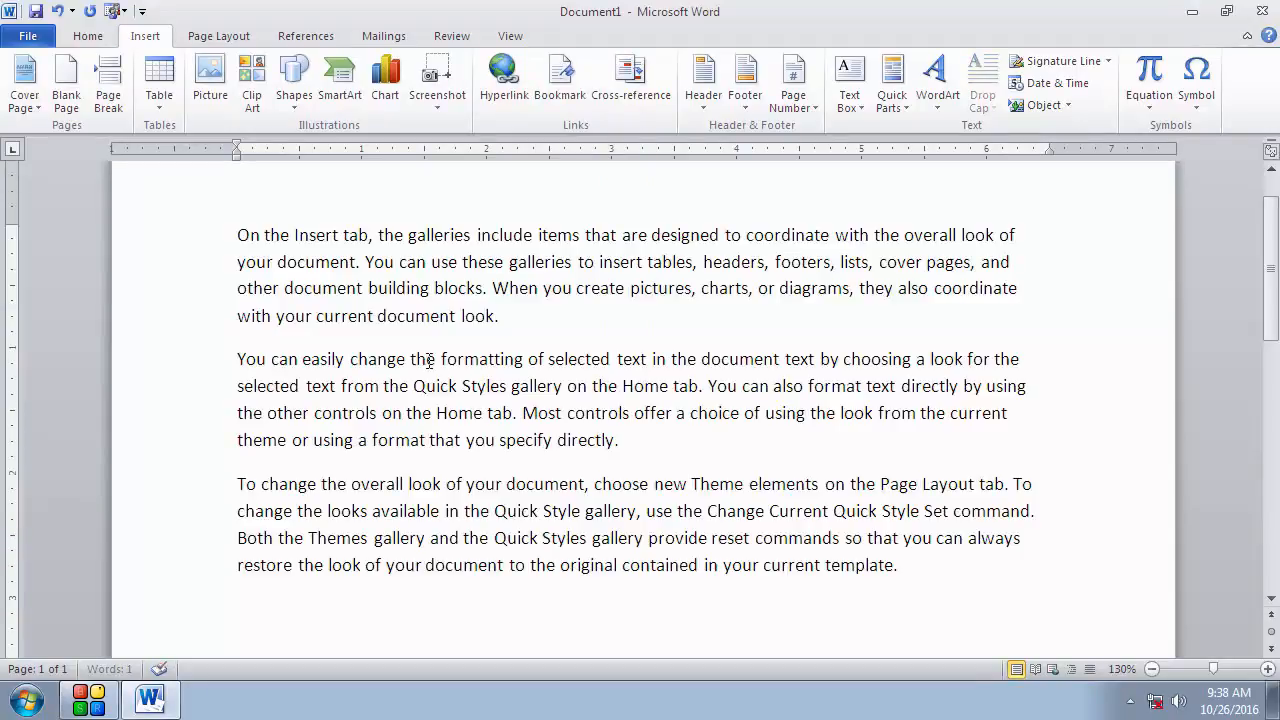
Step: Insert an 8-column by 4-row table on the empty line below the sample text
{"action": "scroll", "coordinate": [489, 409], "scroll_direction": "down", "scroll_amount": 4}
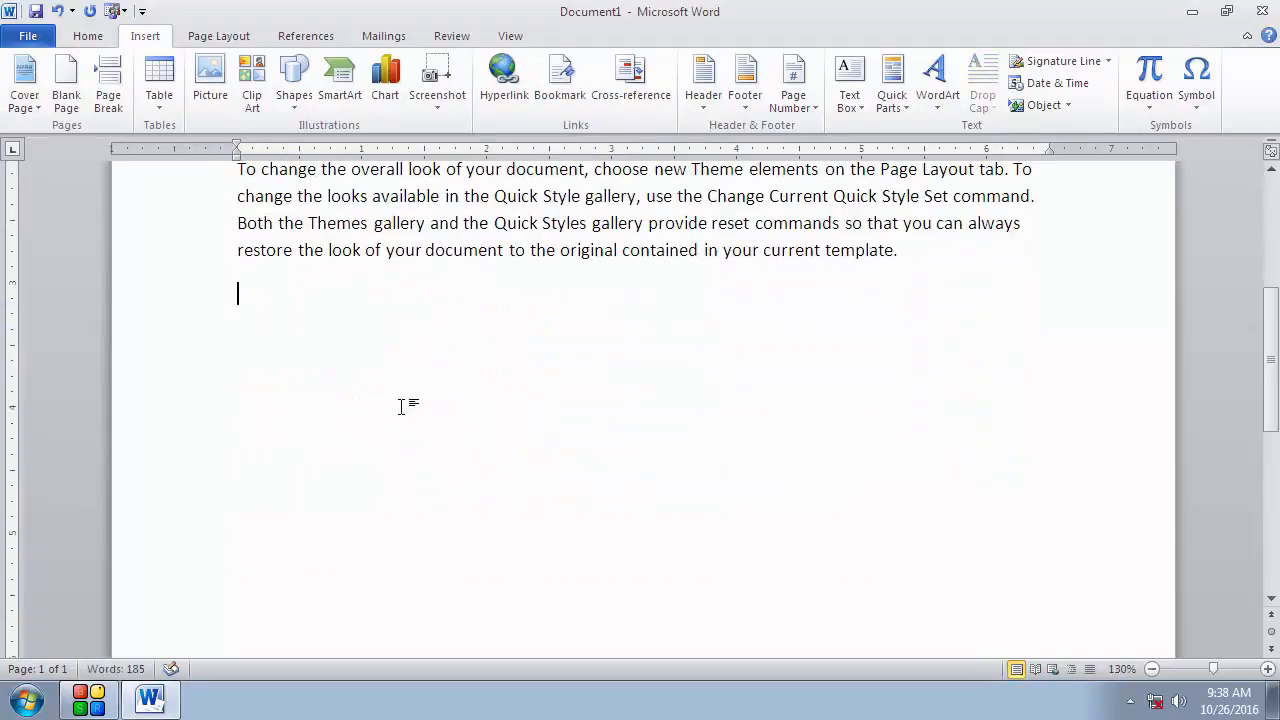
{"action": "scroll", "coordinate": [400, 405], "scroll_direction": "down", "scroll_amount": 2}
{"action": "scroll", "coordinate": [363, 377], "scroll_direction": "up", "scroll_amount": 6}
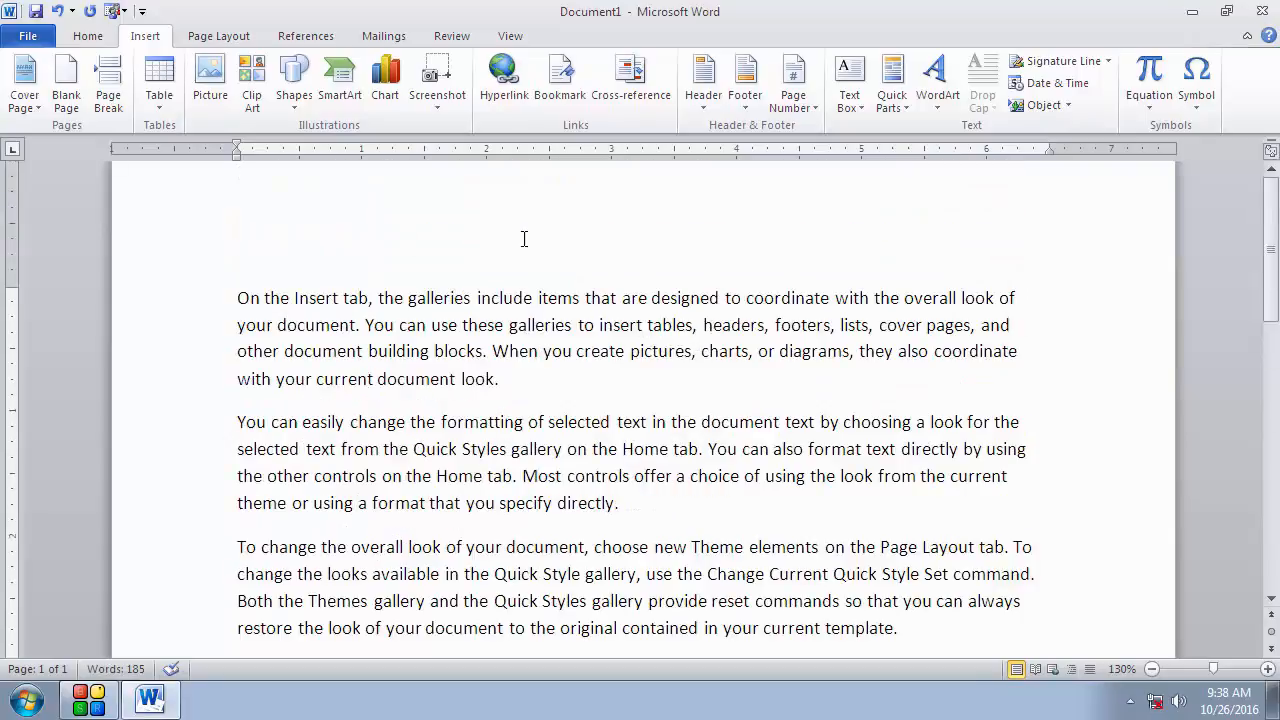
{"action": "scroll", "coordinate": [523, 238], "scroll_direction": "down", "scroll_amount": 5}
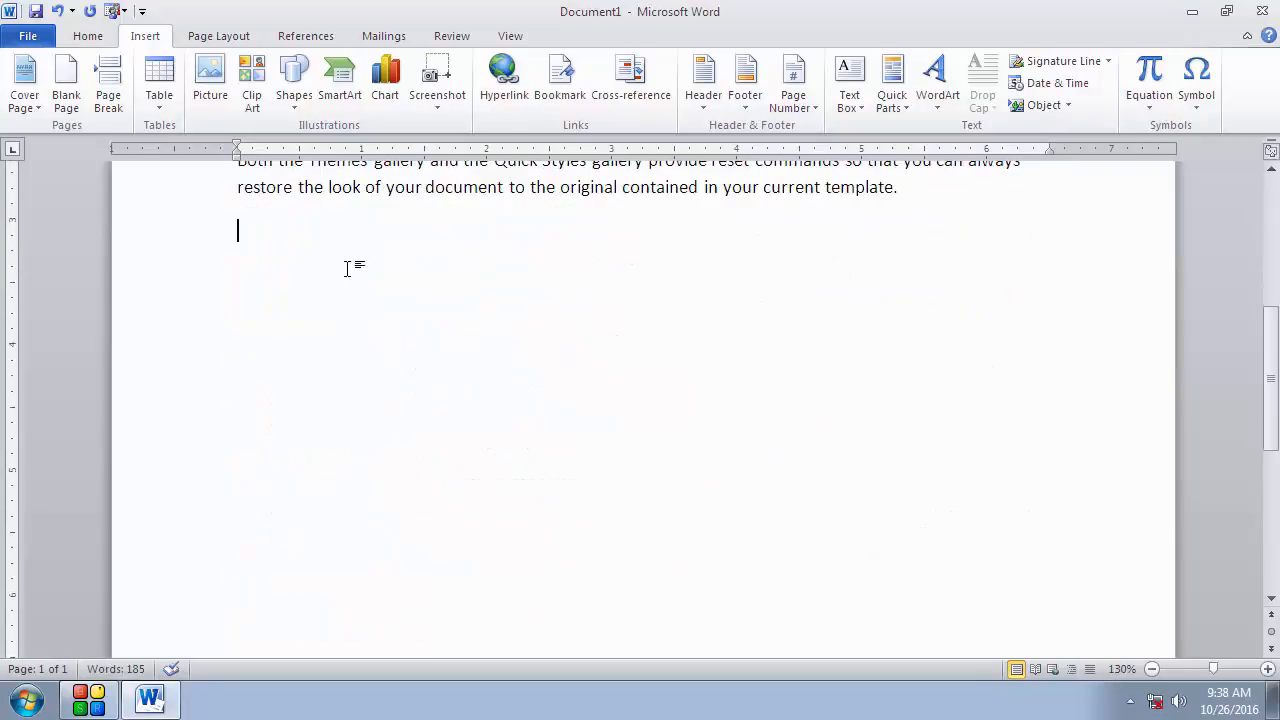
{"action": "left_click", "coordinate": [158, 110]}
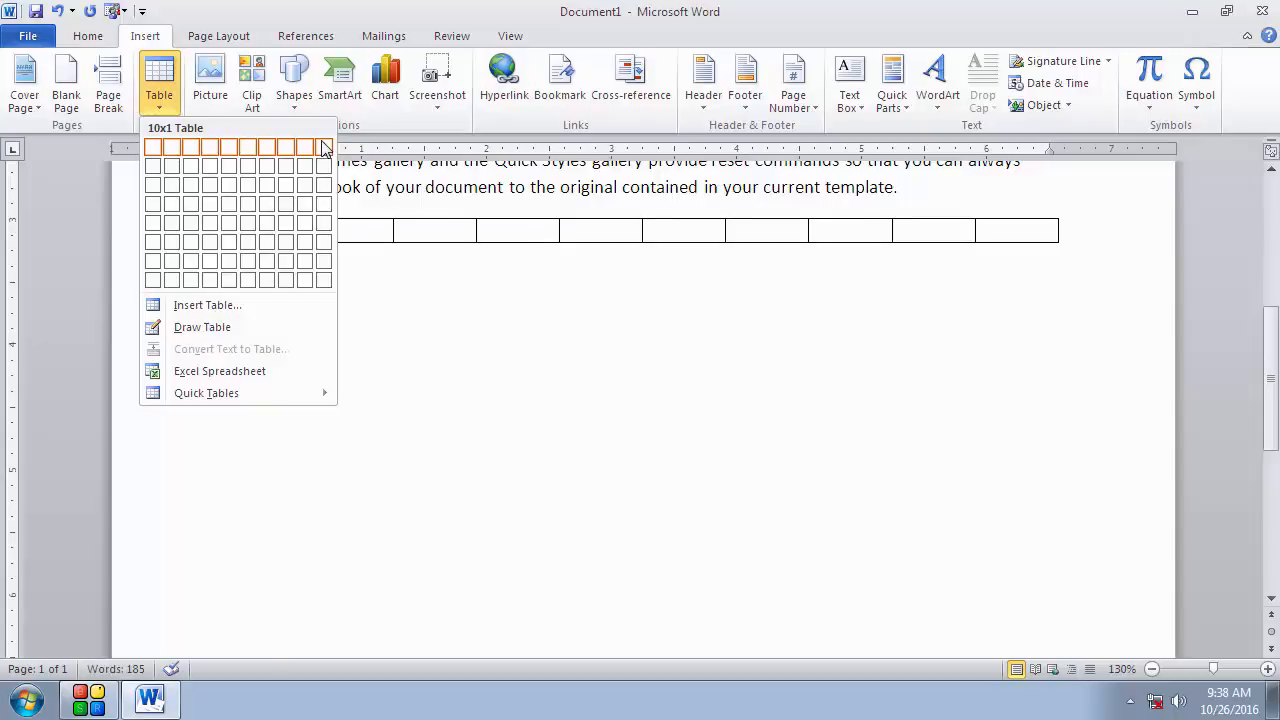
{"action": "left_click", "coordinate": [288, 219]}
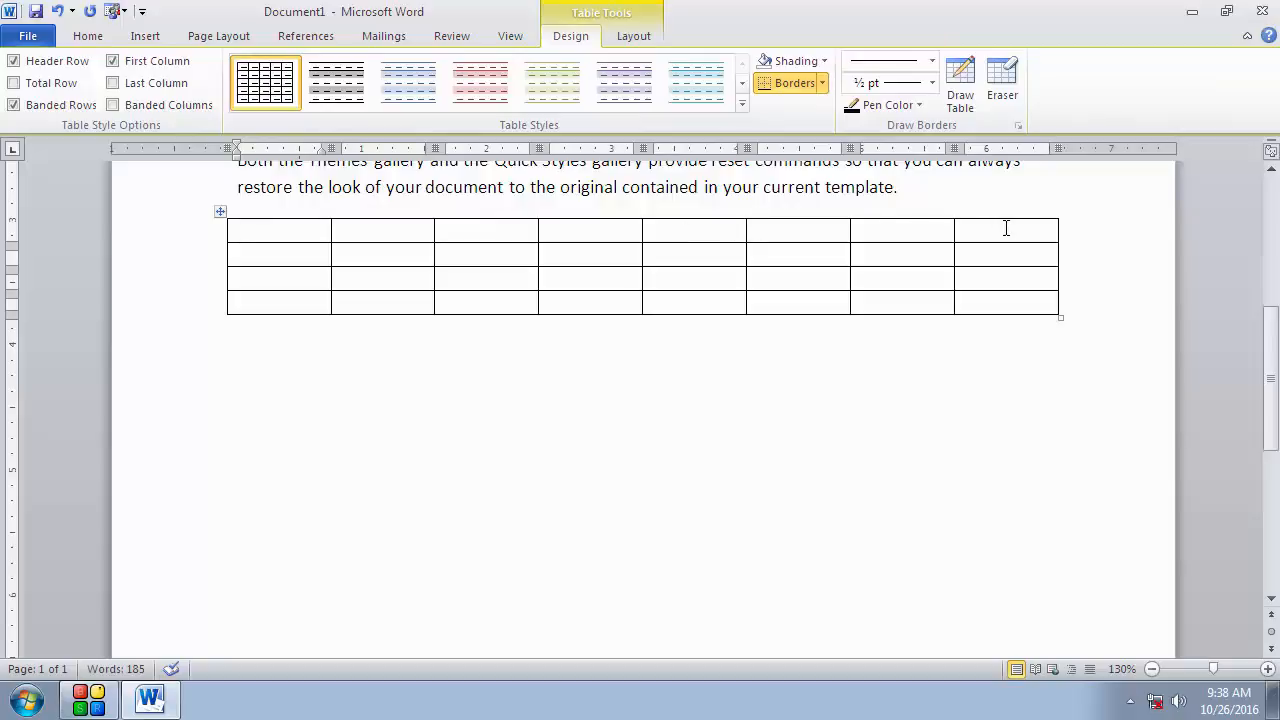
{"action": "left_click_drag", "start_coordinate": [1005, 229], "coordinate": [312, 221]}
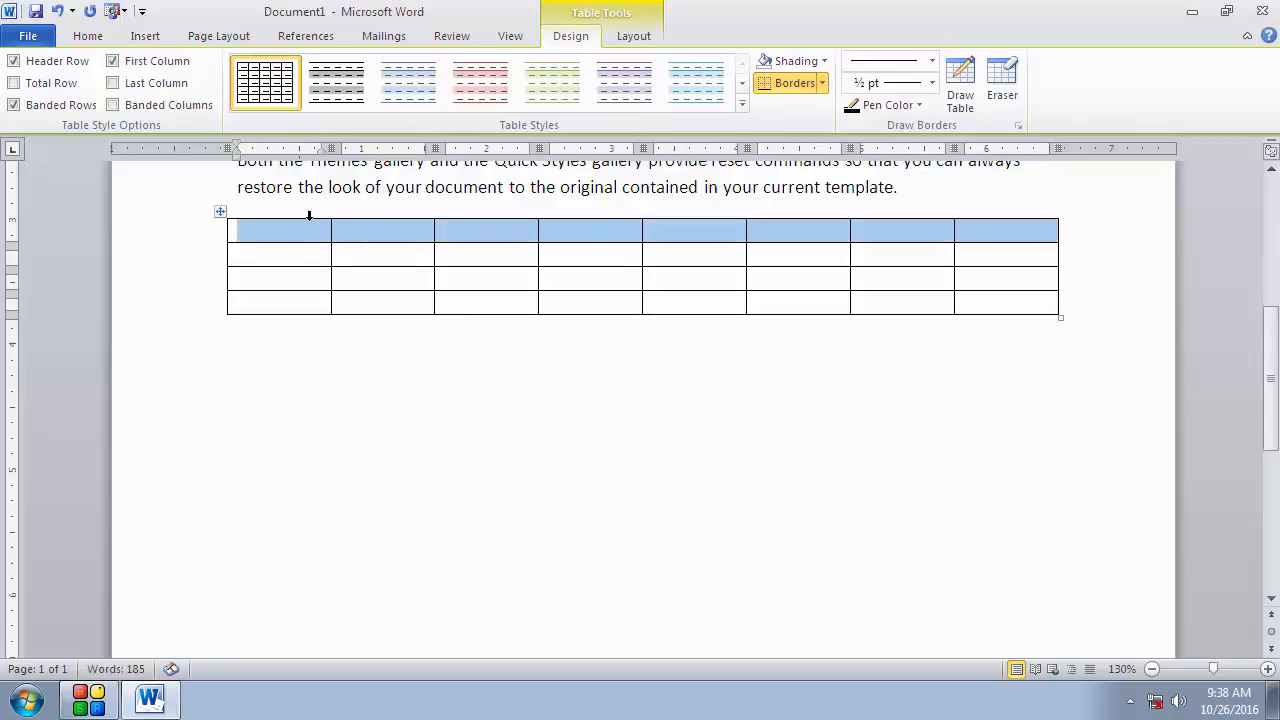
{"action": "left_click", "coordinate": [297, 281]}
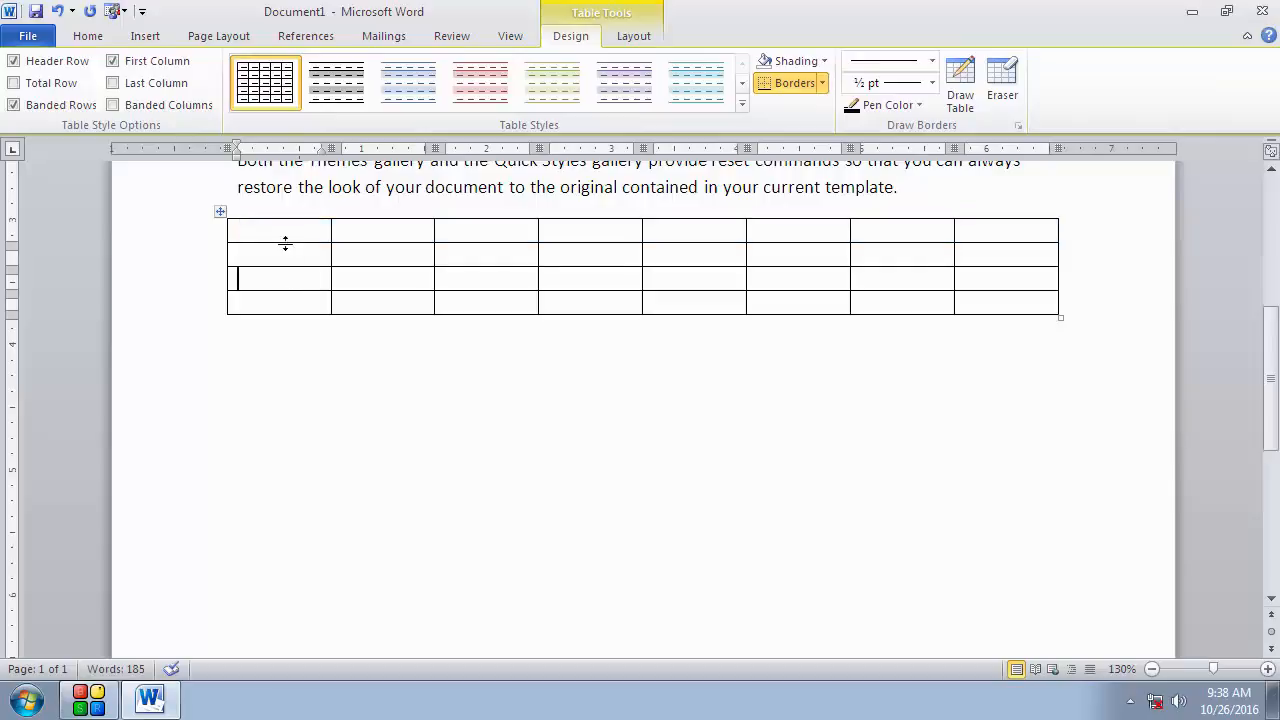
{"action": "left_click", "coordinate": [287, 235]}
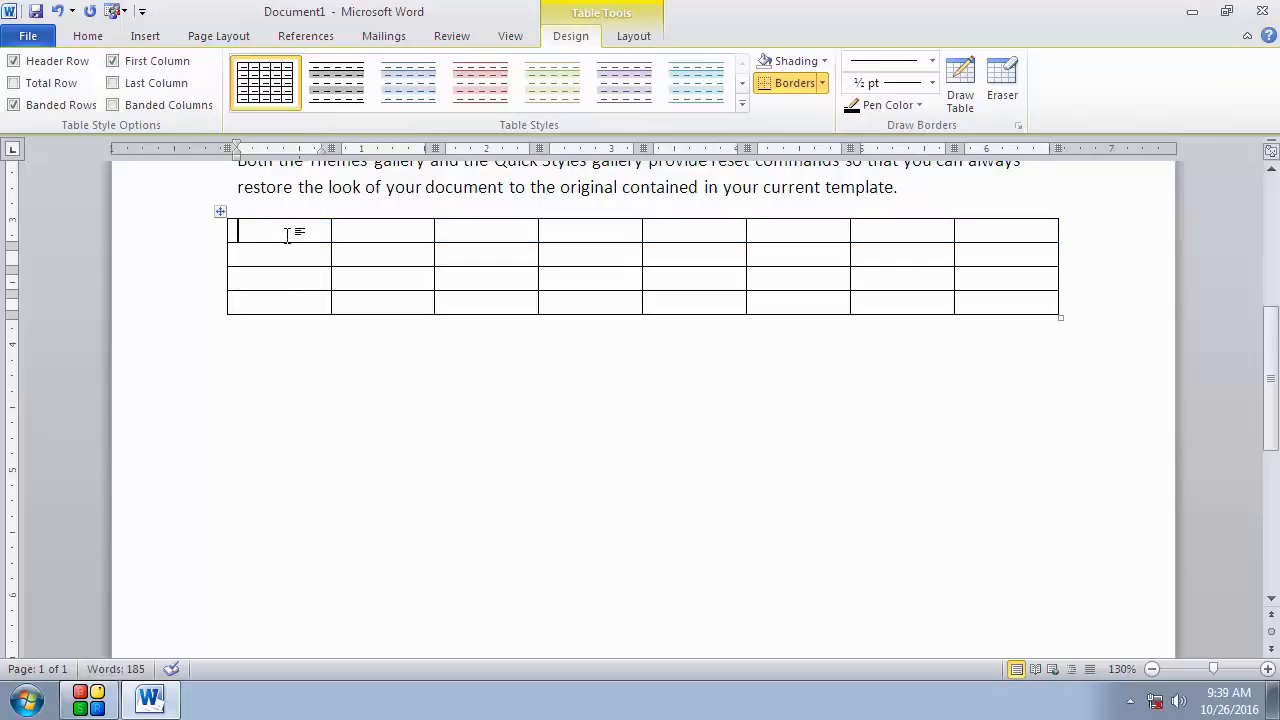
{"action": "left_click", "coordinate": [142, 37]}
{"action": "left_click", "coordinate": [155, 107]}
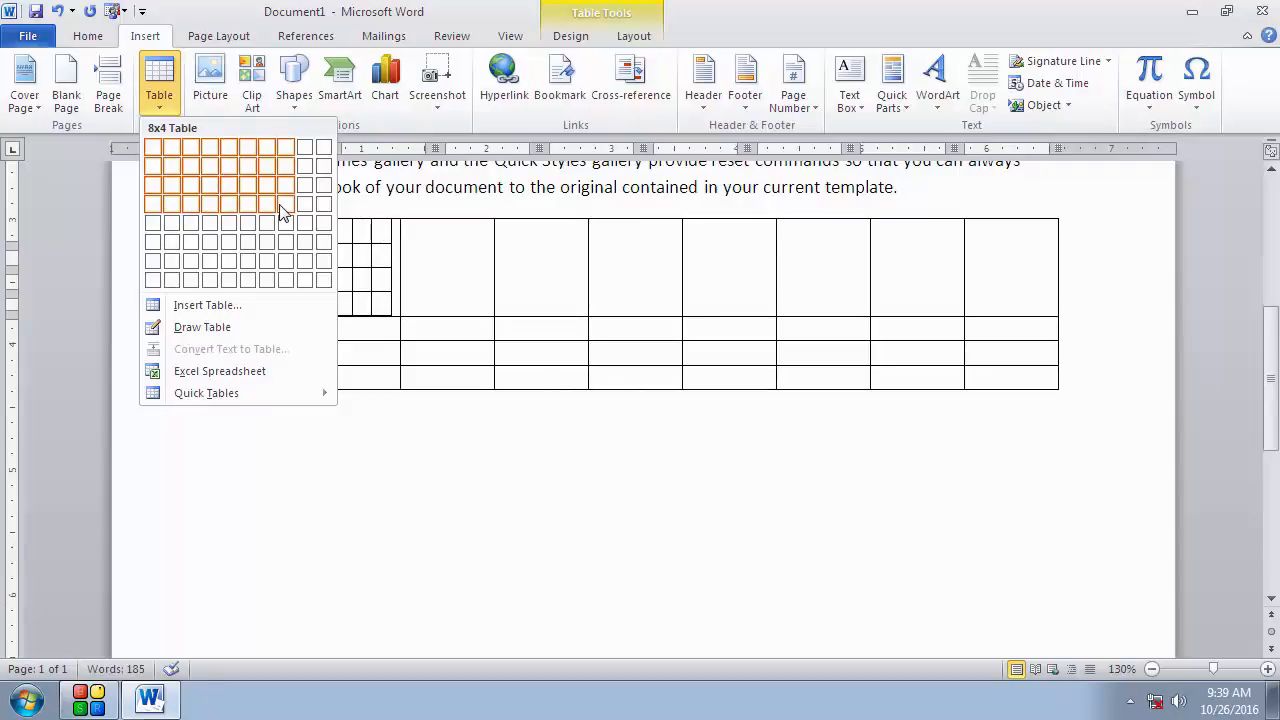
{"action": "left_click", "coordinate": [508, 482]}
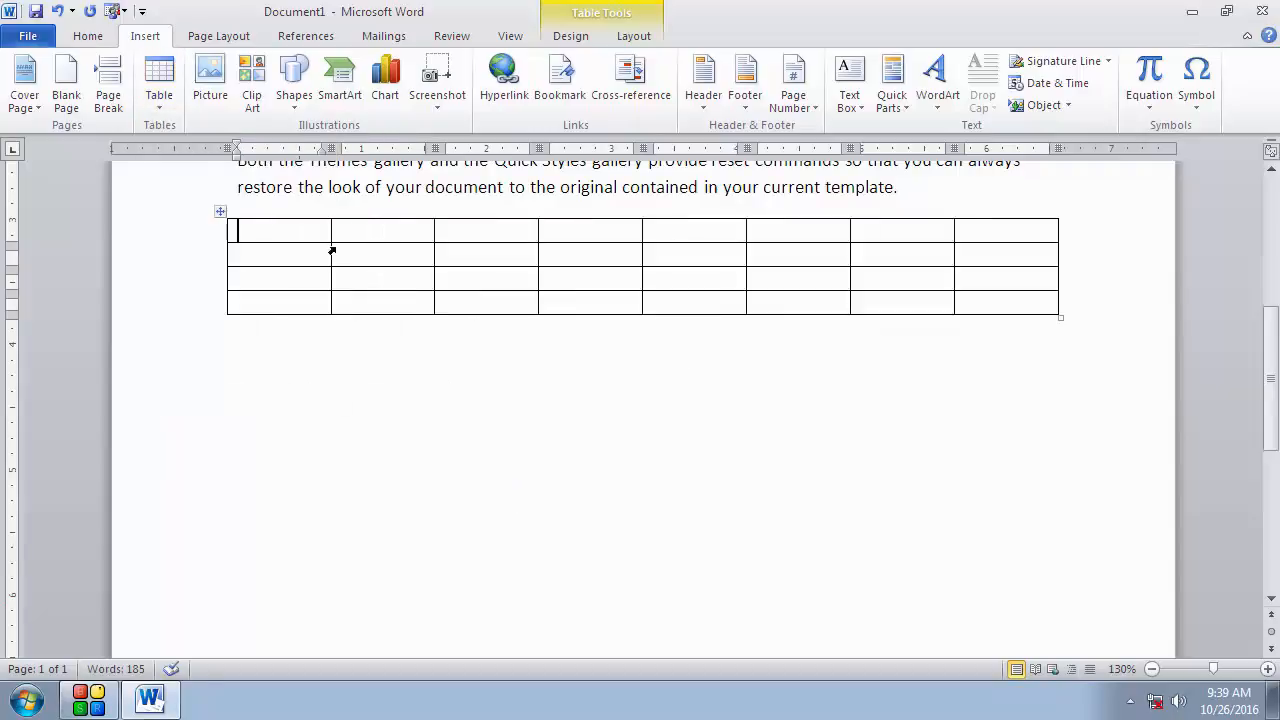
{"action": "left_click", "coordinate": [375, 237]}
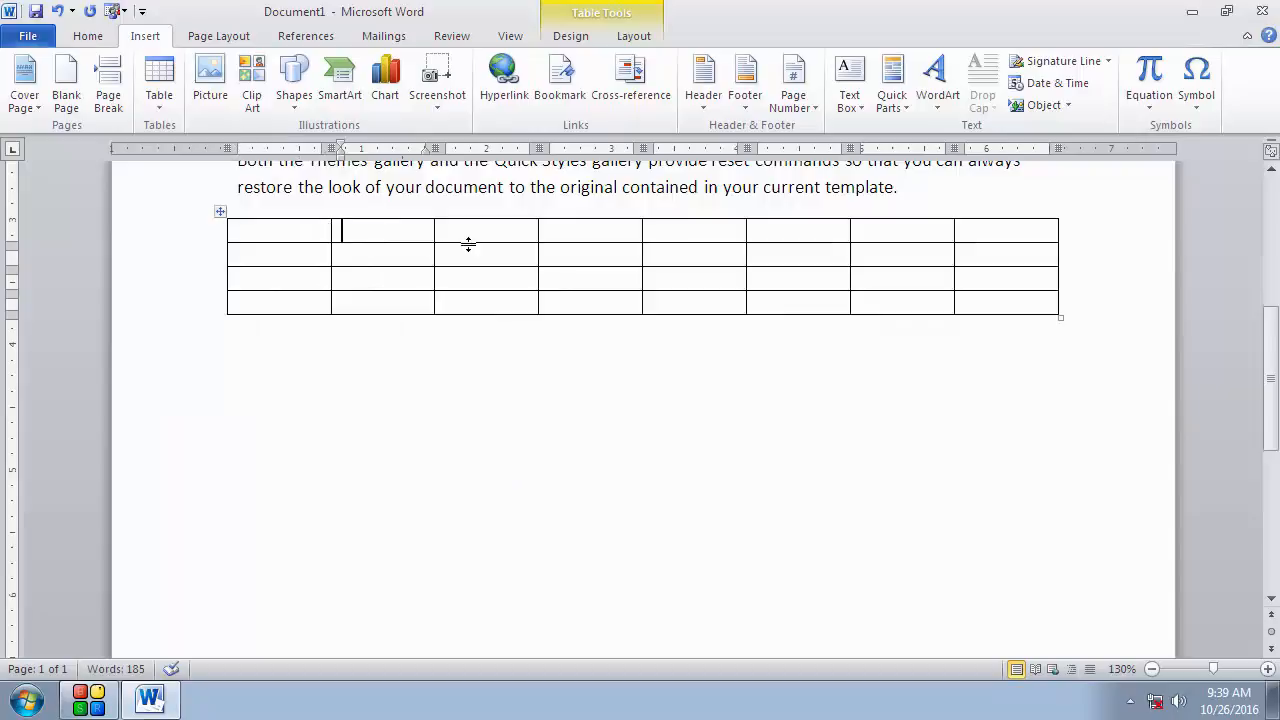
Step: Try inserting a nested 2x2 table in the first row's second cell, then delete the nested table
{"action": "left_click", "coordinate": [161, 112]}
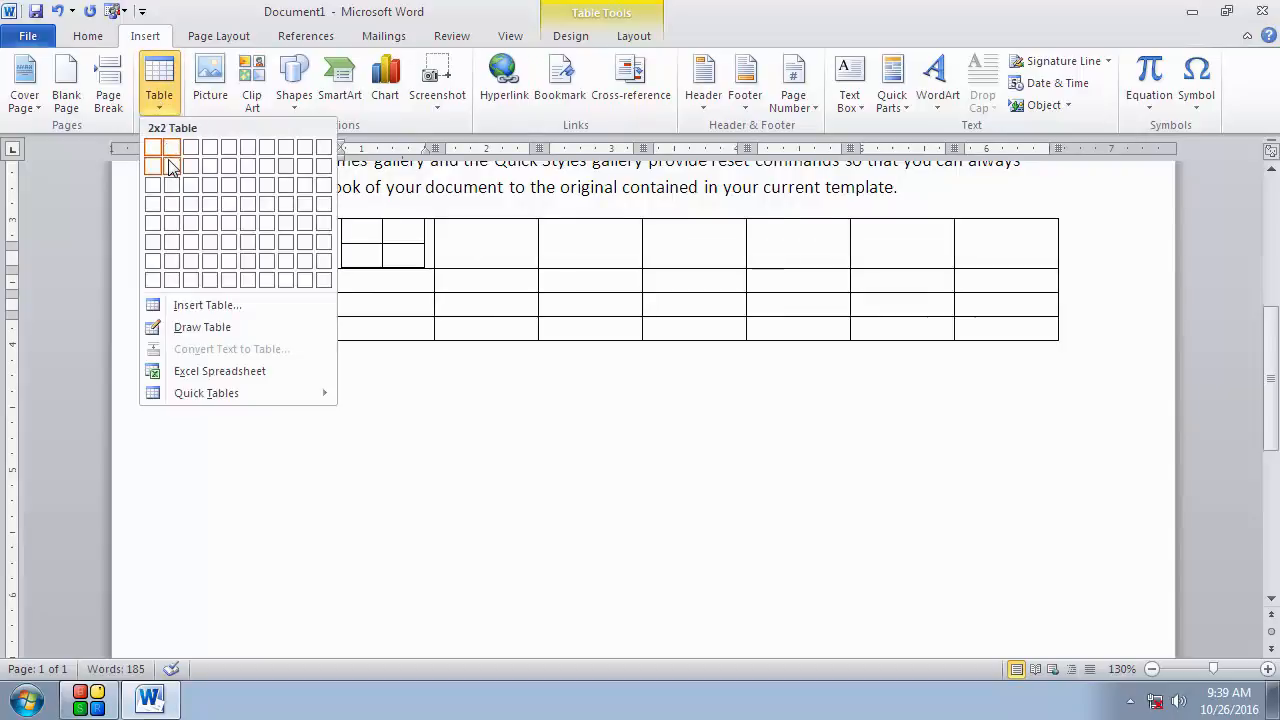
{"action": "left_click", "coordinate": [172, 167]}
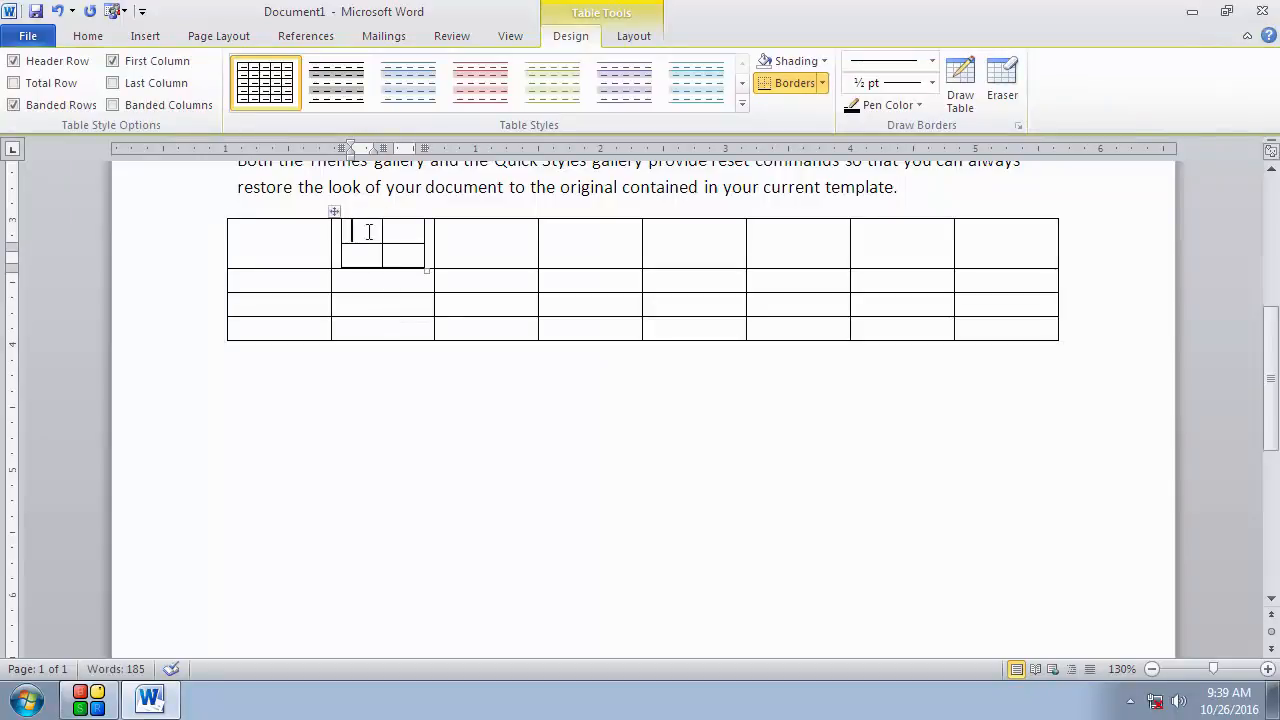
{"action": "left_click", "coordinate": [334, 211]}
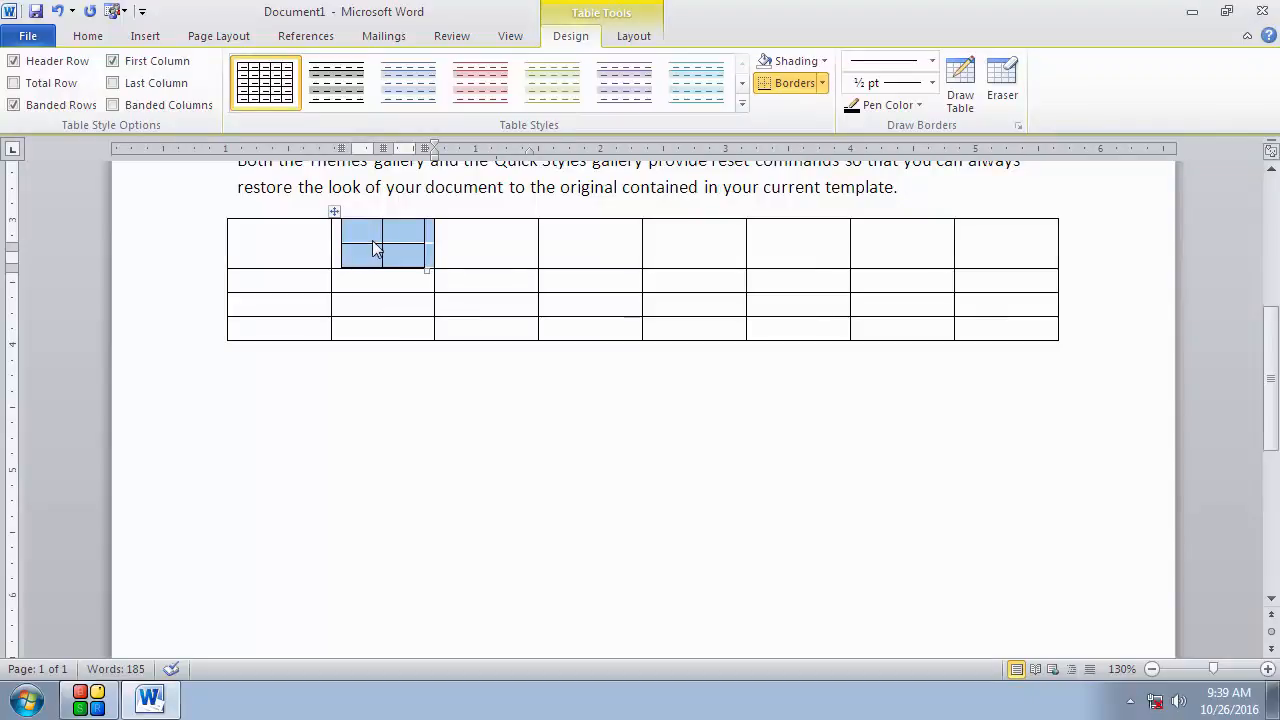
{"action": "key", "text": "BackSpace"}
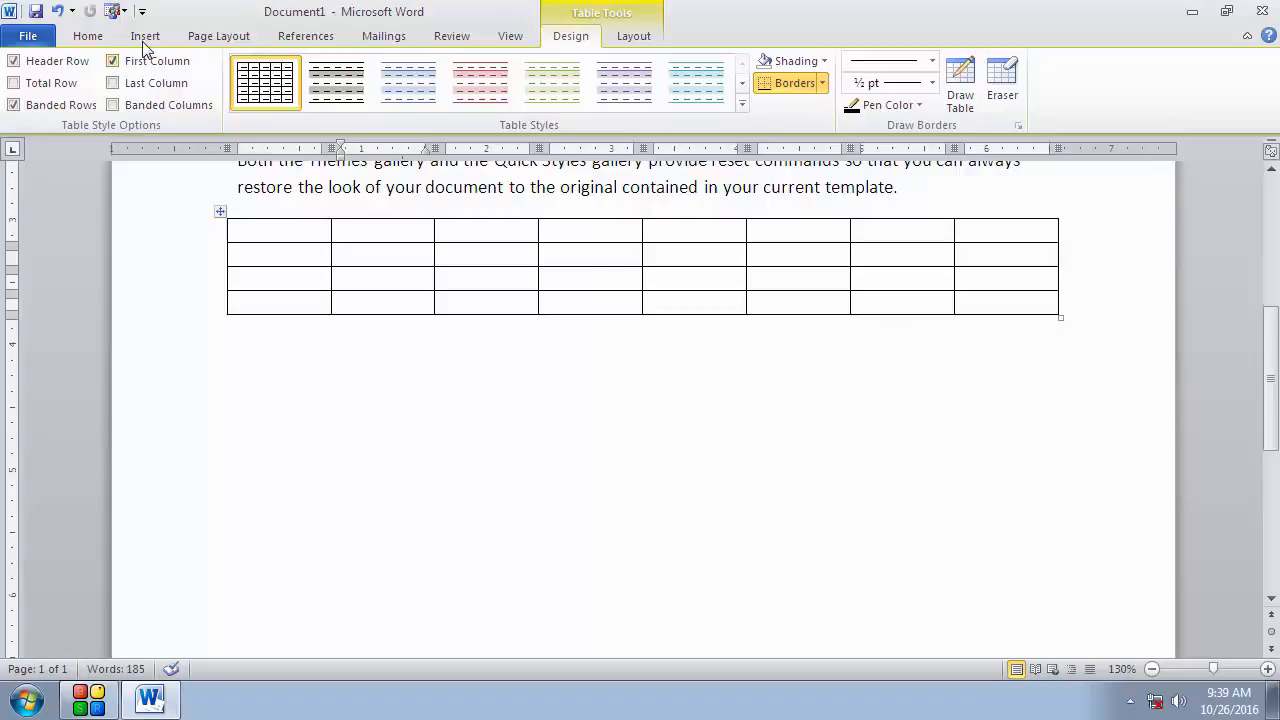
{"action": "left_click", "coordinate": [220, 211]}
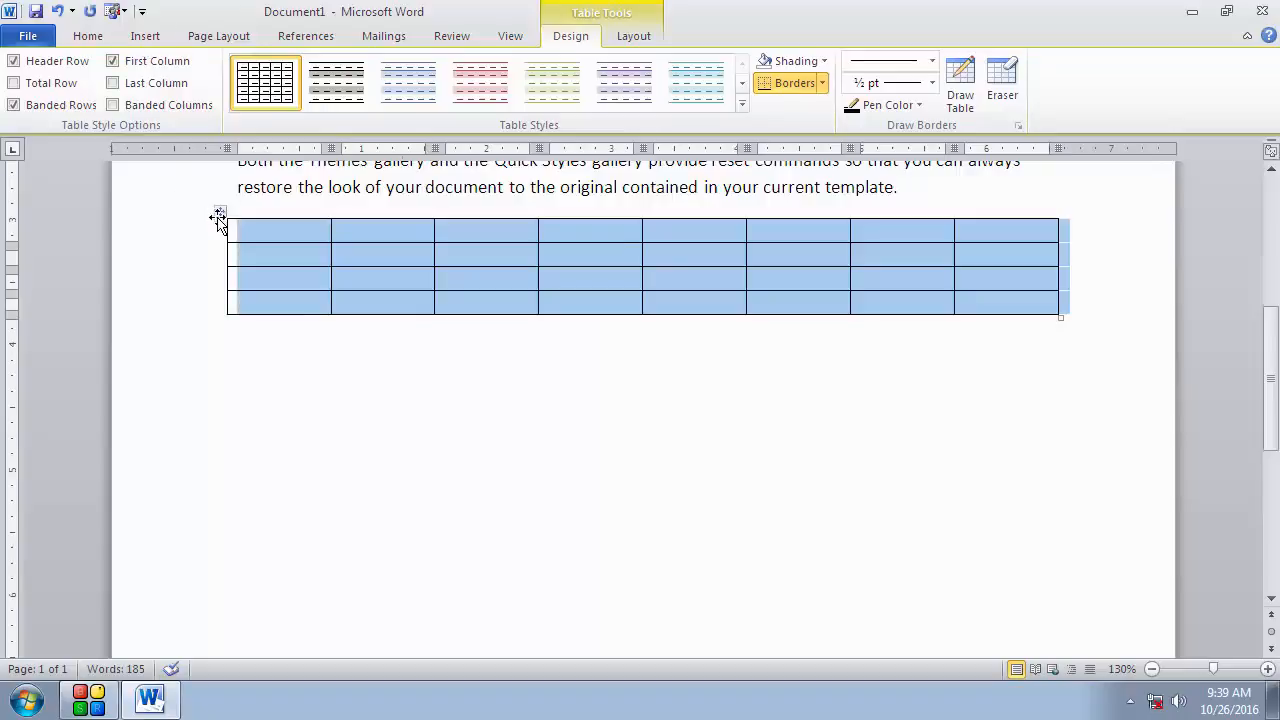
{"action": "left_click", "coordinate": [272, 364]}
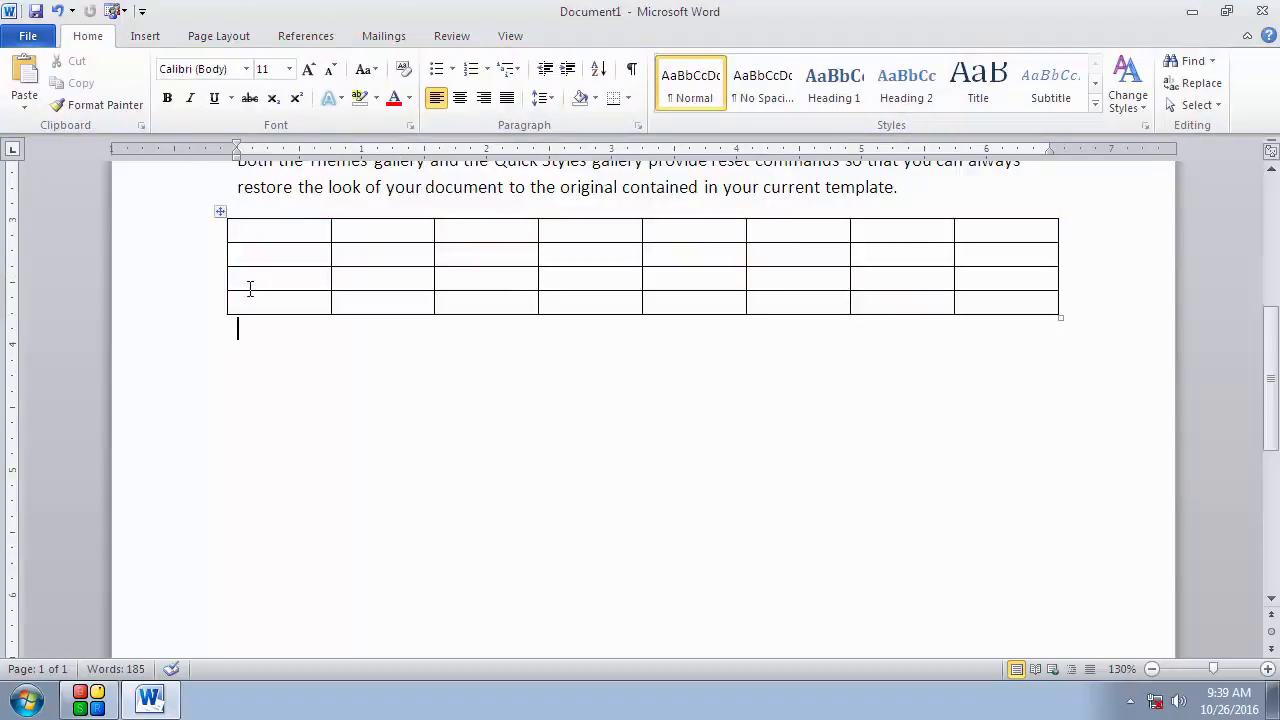
{"action": "left_click", "coordinate": [196, 280]}
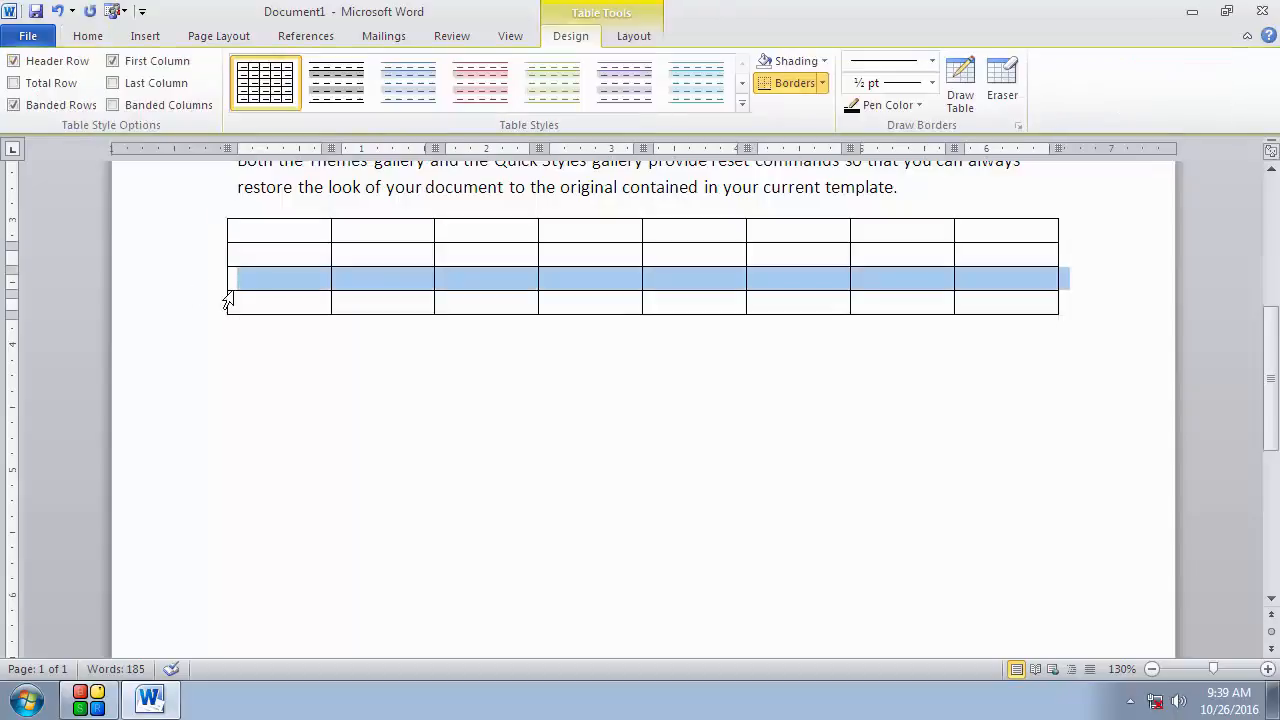
{"action": "left_click", "coordinate": [143, 42]}
{"action": "left_click", "coordinate": [108, 40]}
{"action": "left_click", "coordinate": [135, 40]}
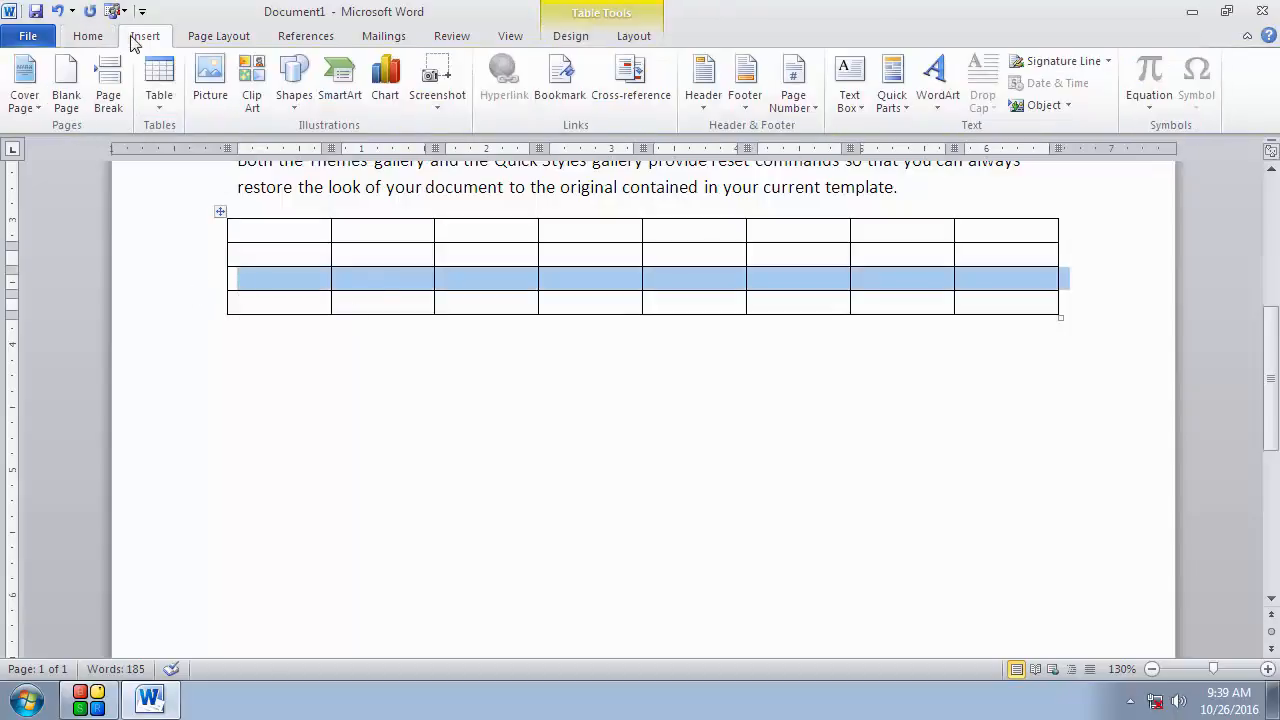
{"action": "left_click", "coordinate": [157, 114]}
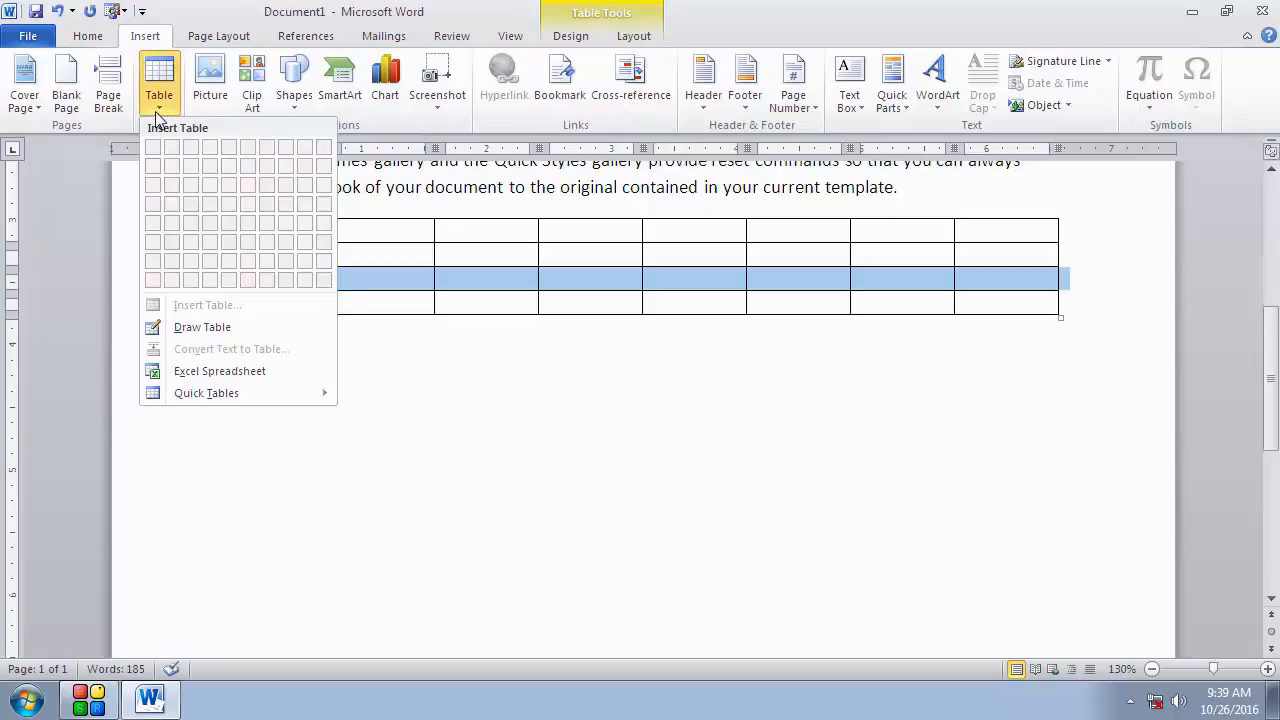
{"action": "left_click", "coordinate": [157, 110]}
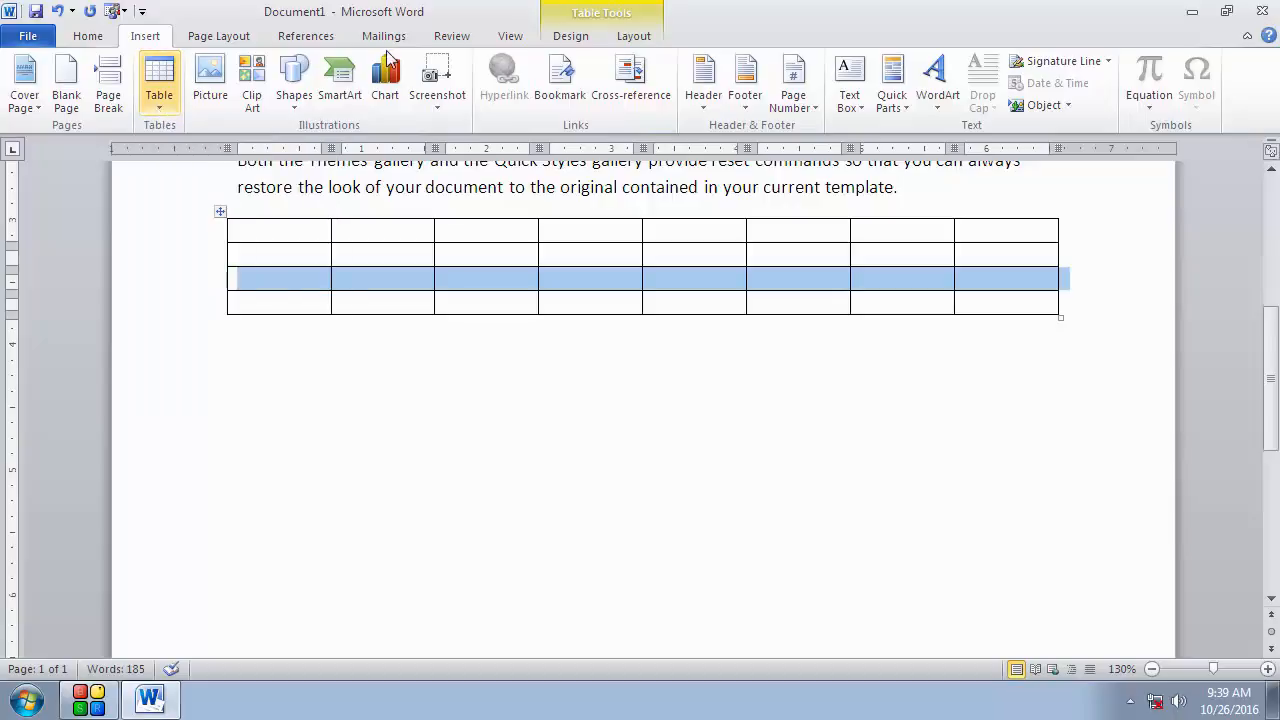
{"action": "left_click", "coordinate": [621, 40]}
{"action": "left_click", "coordinate": [585, 37]}
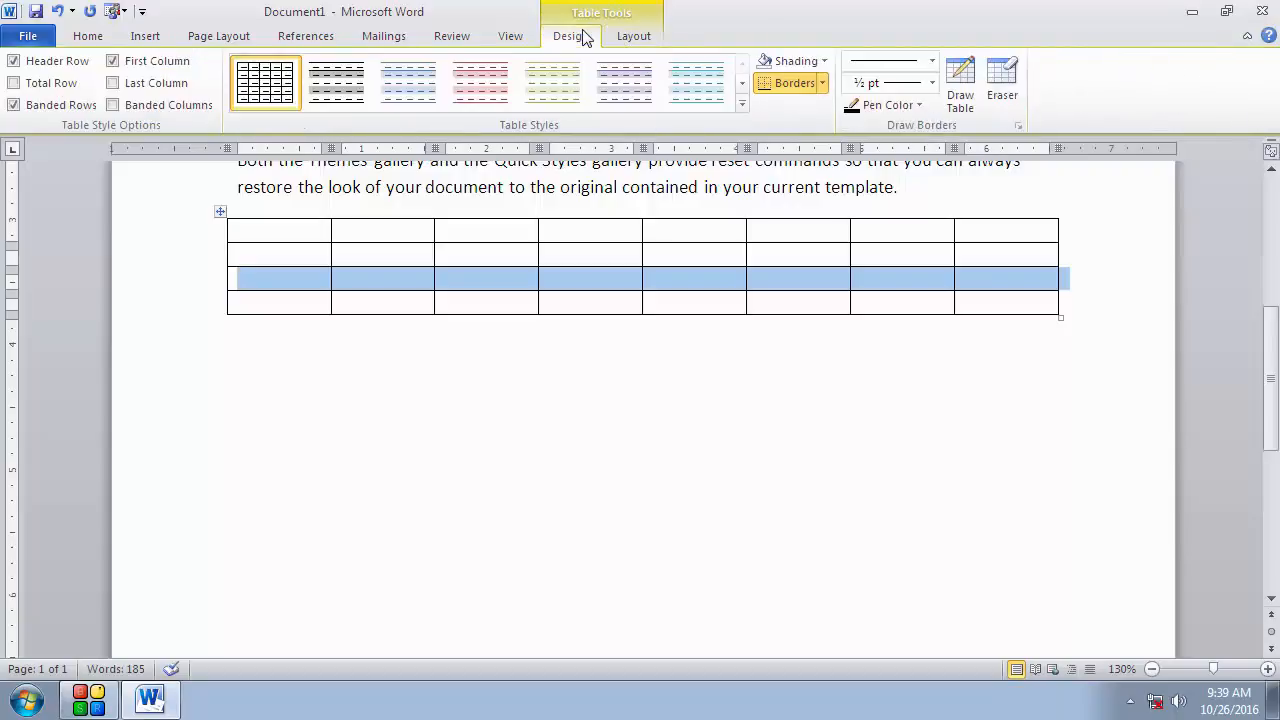
Step: Use the Eraser to remove the table's bottom two rows and its last two columns
{"action": "left_click", "coordinate": [1003, 91]}
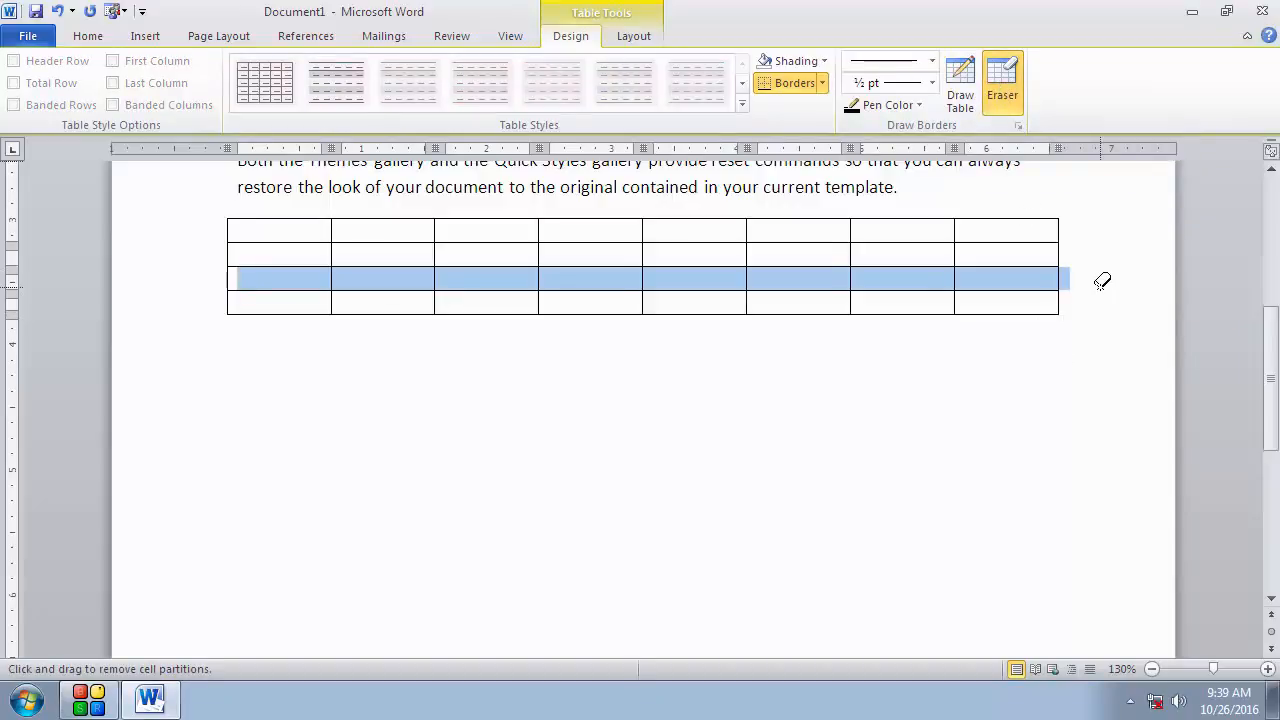
{"action": "mouse_move", "coordinate": [1099, 287]}
{"action": "left_mouse_down"}
{"action": "mouse_move", "coordinate": [1040, 325]}
{"action": "mouse_move", "coordinate": [983, 337]}
{"action": "mouse_move", "coordinate": [224, 359]}
{"action": "left_mouse_up"}
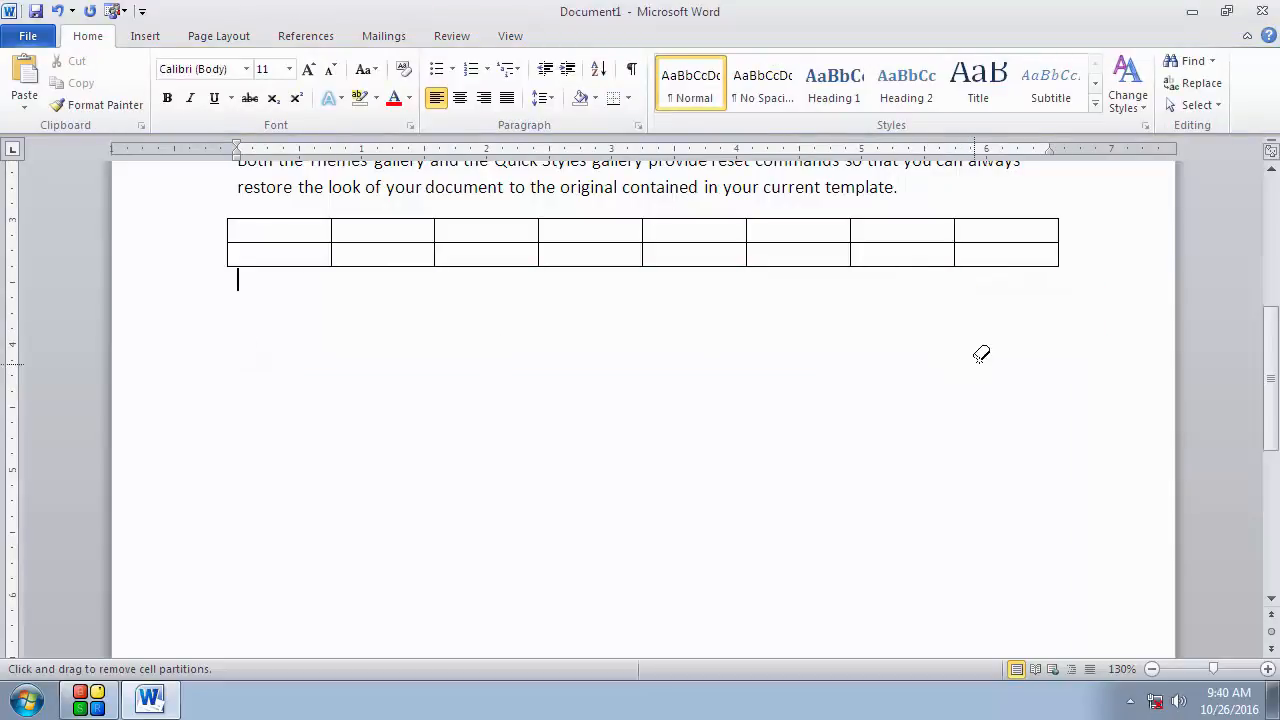
{"action": "left_click_drag", "start_coordinate": [1023, 339], "coordinate": [920, 166]}
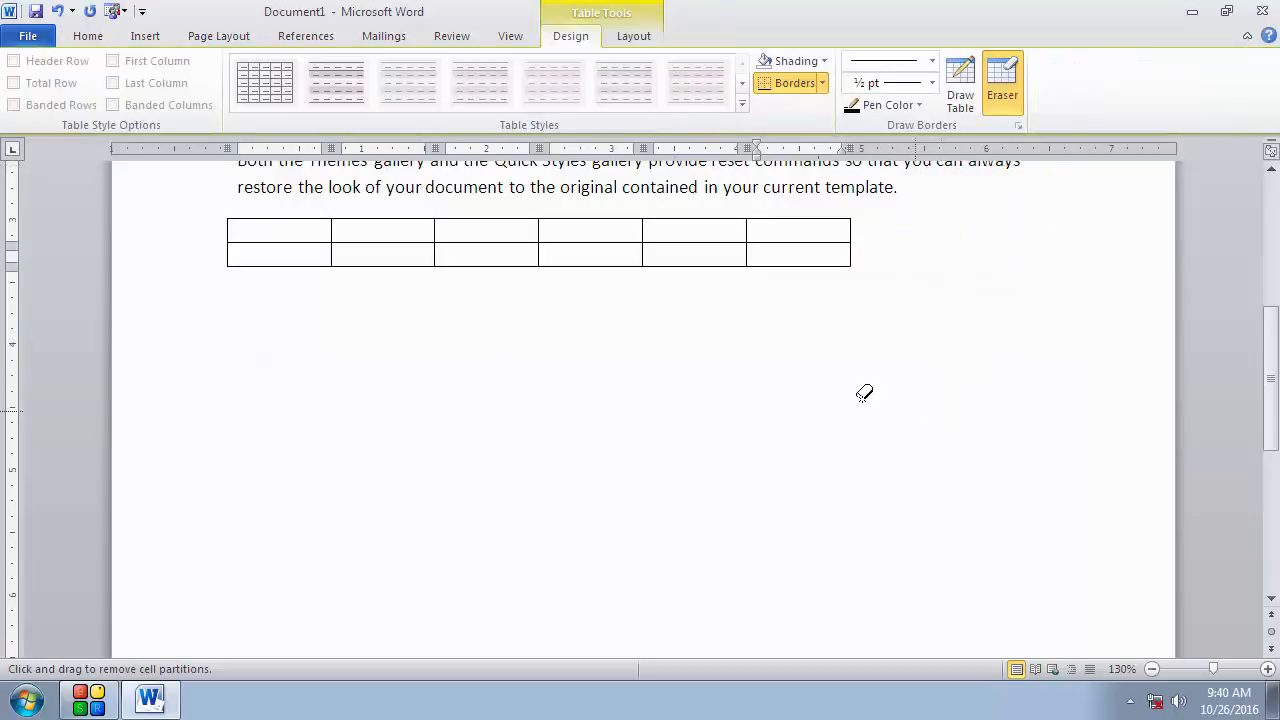
Step: Erase the remaining inner column partitions to leave a single-column, two-row table, then turn off the Eraser
{"action": "left_click_drag", "start_coordinate": [858, 398], "coordinate": [810, 195]}
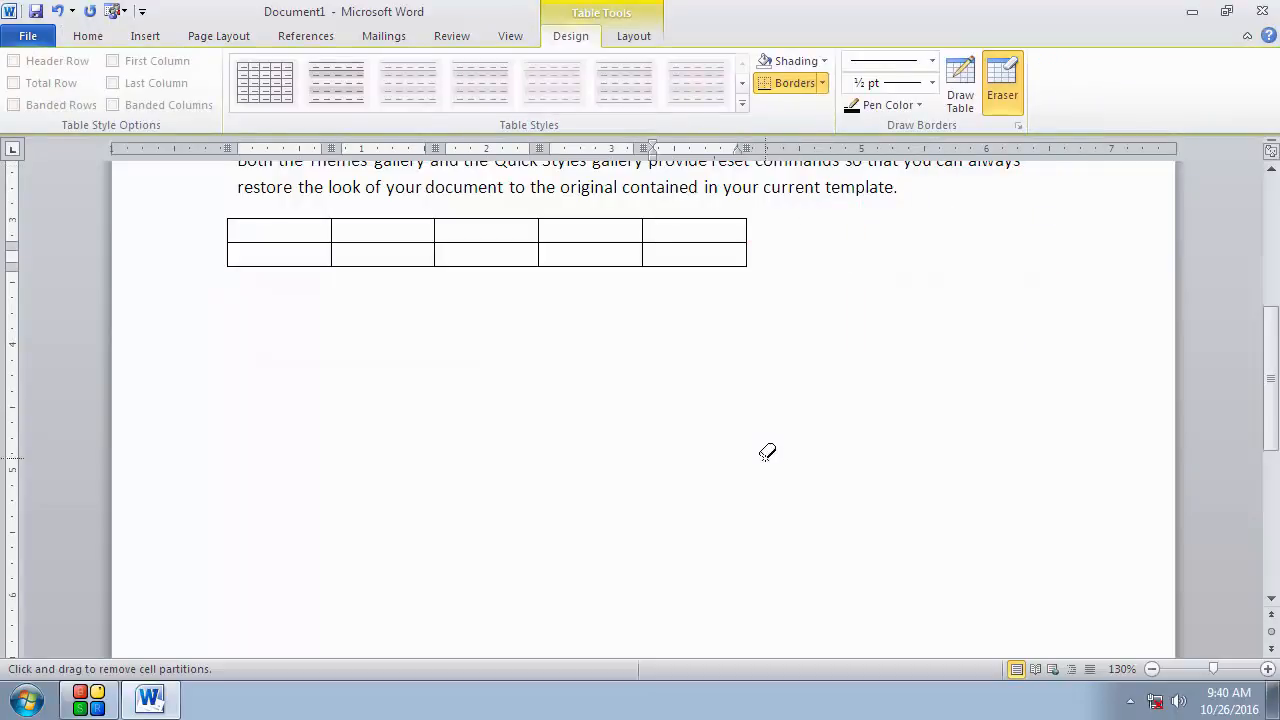
{"action": "mouse_move", "coordinate": [766, 455]}
{"action": "left_mouse_down"}
{"action": "mouse_move", "coordinate": [737, 317]}
{"action": "mouse_move", "coordinate": [621, 255]}
{"action": "mouse_move", "coordinate": [517, 354]}
{"action": "mouse_move", "coordinate": [537, 317]}
{"action": "left_mouse_up"}
{"action": "mouse_move", "coordinate": [309, 249]}
{"action": "left_mouse_down"}
{"action": "mouse_move", "coordinate": [706, 251]}
{"action": "mouse_move", "coordinate": [671, 222]}
{"action": "mouse_move", "coordinate": [437, 211]}
{"action": "mouse_move", "coordinate": [314, 233]}
{"action": "left_mouse_up"}
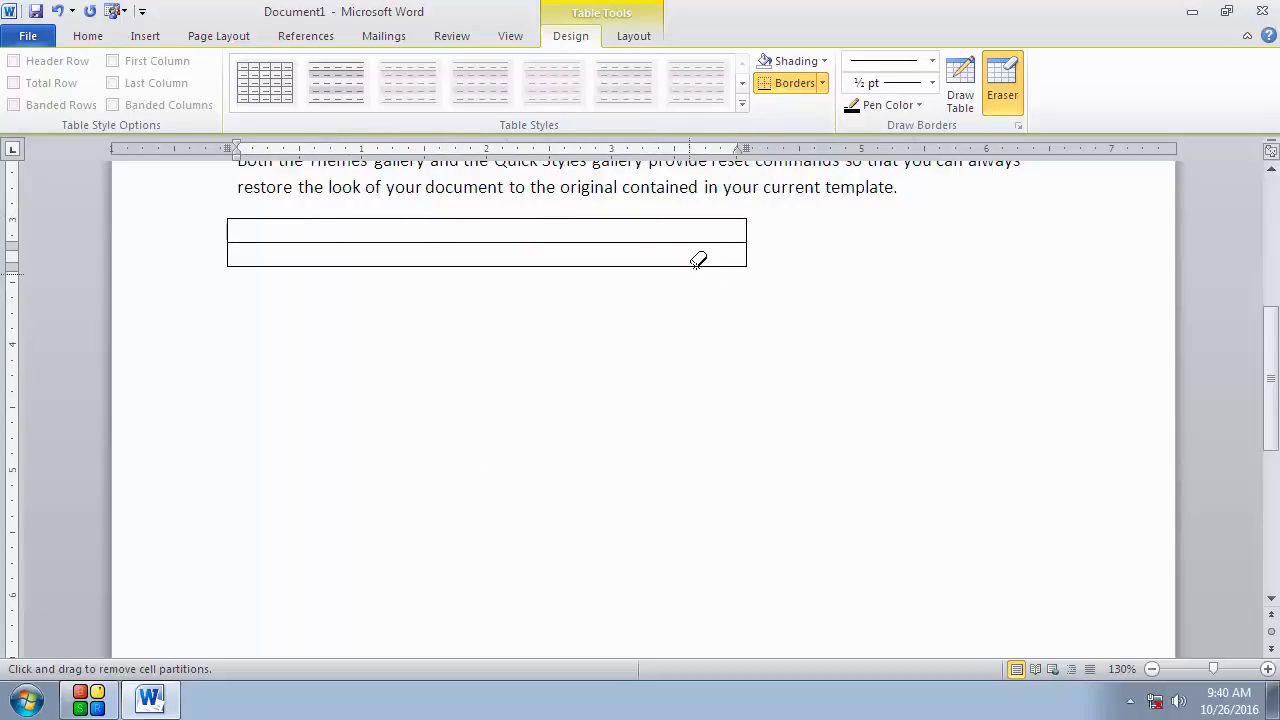
{"action": "left_click", "coordinate": [1000, 88]}
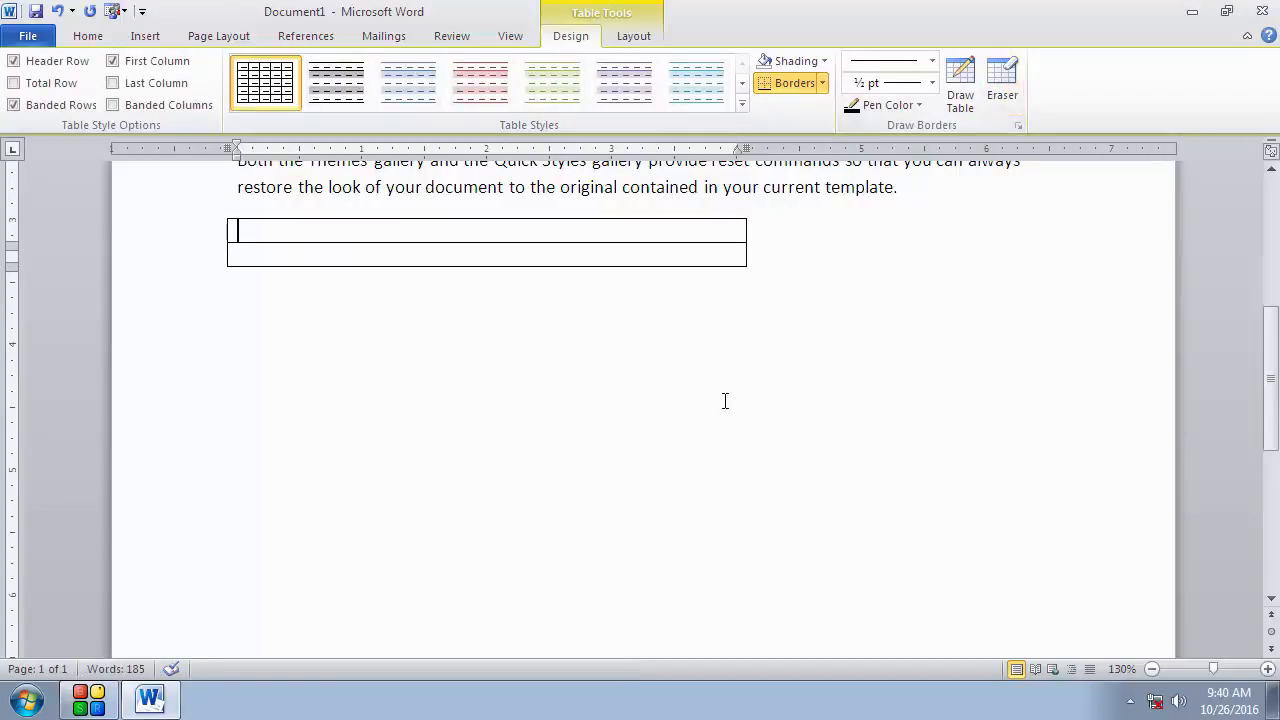
Step: Move the table to the right and slightly down, roughly centred under the text
{"action": "left_click", "coordinate": [240, 280]}
{"action": "left_click", "coordinate": [257, 260]}
{"action": "left_click_drag", "start_coordinate": [218, 211], "coordinate": [400, 289]}
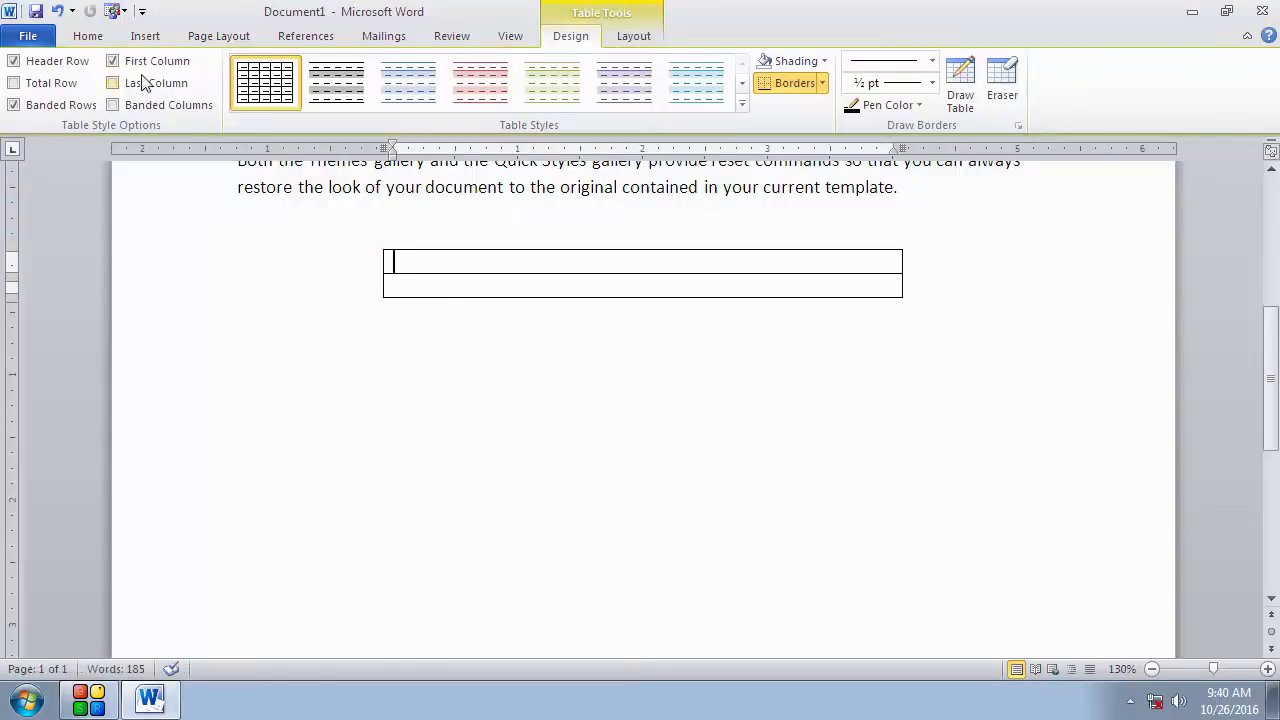
Step: Select the whole table and delete it
{"action": "left_click", "coordinate": [88, 38]}
{"action": "left_click", "coordinate": [143, 37]}
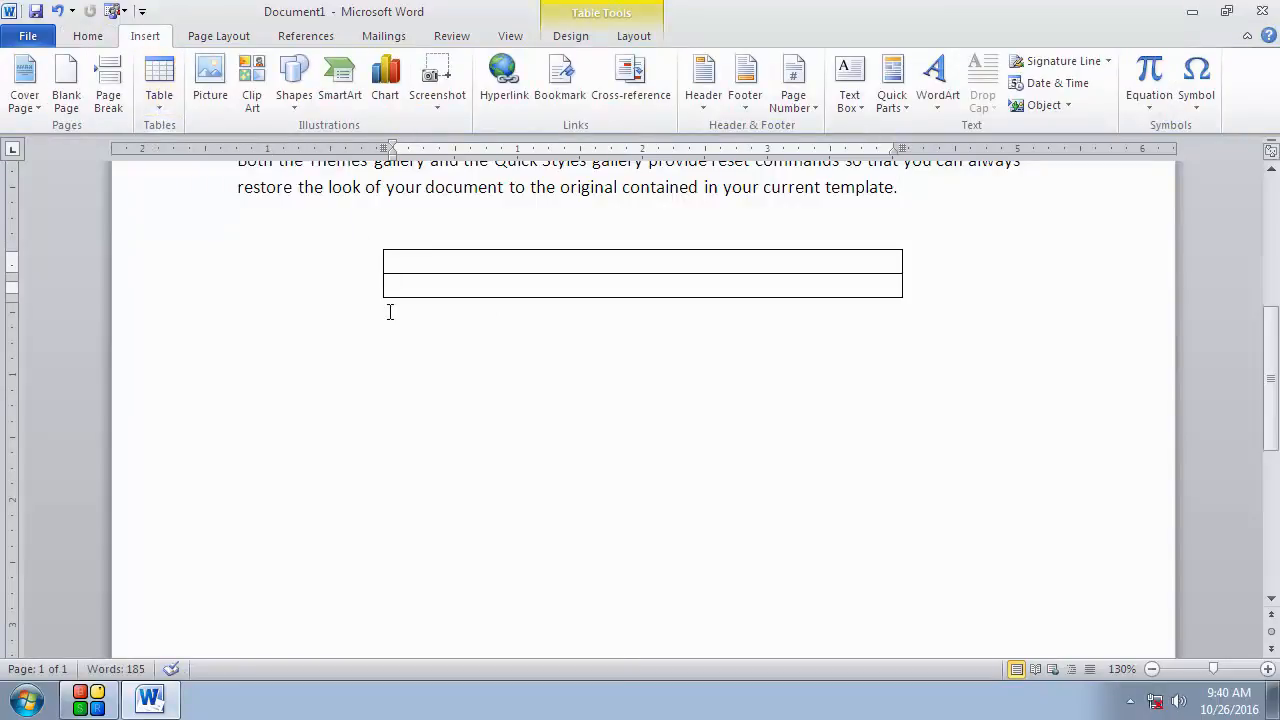
{"action": "left_click", "coordinate": [388, 279]}
{"action": "left_click", "coordinate": [378, 242]}
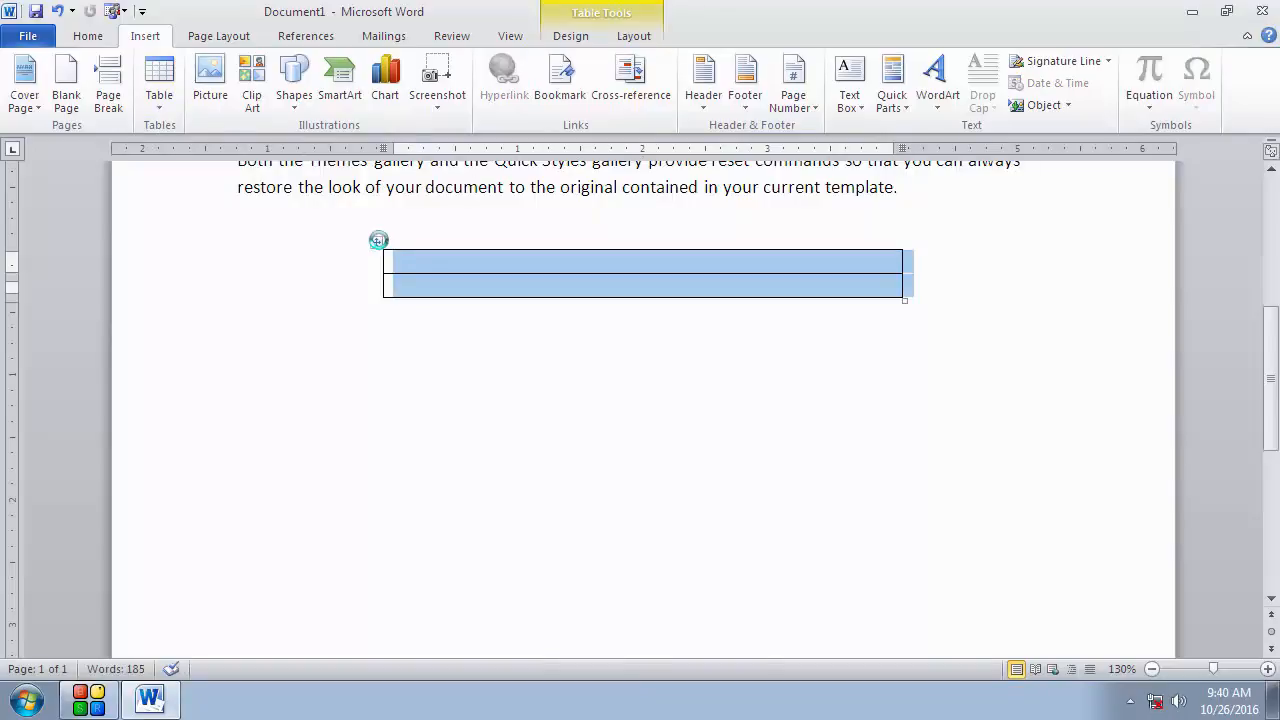
{"action": "key", "text": "BackSpace"}
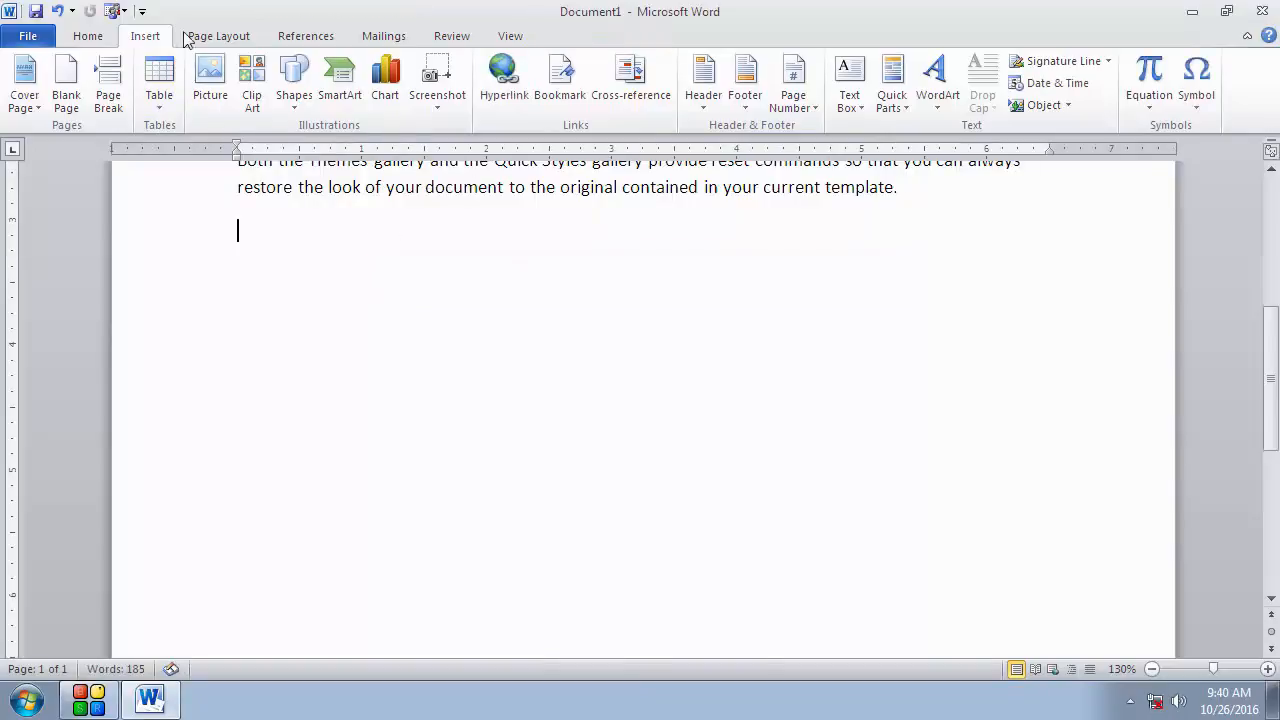
Step: Insert a table with 25 columns and 25 rows through the Insert Table dialog
{"action": "left_click", "coordinate": [163, 116]}
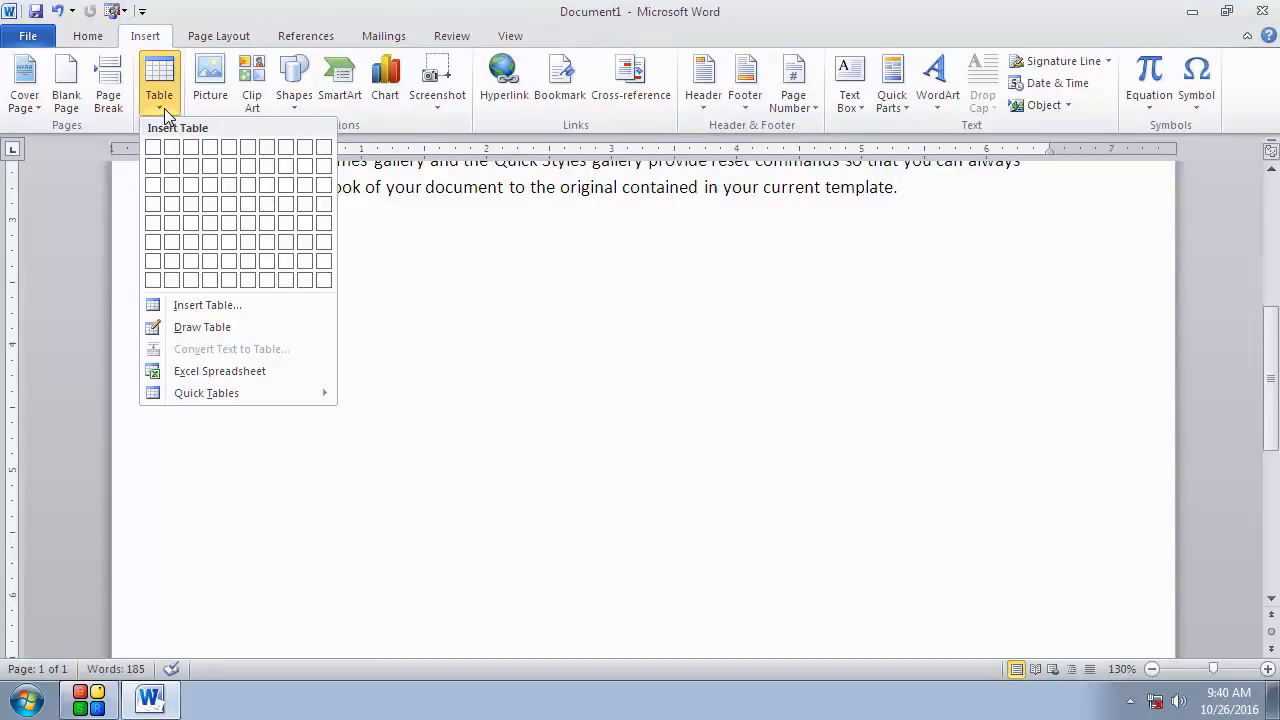
{"action": "left_click", "coordinate": [208, 306]}
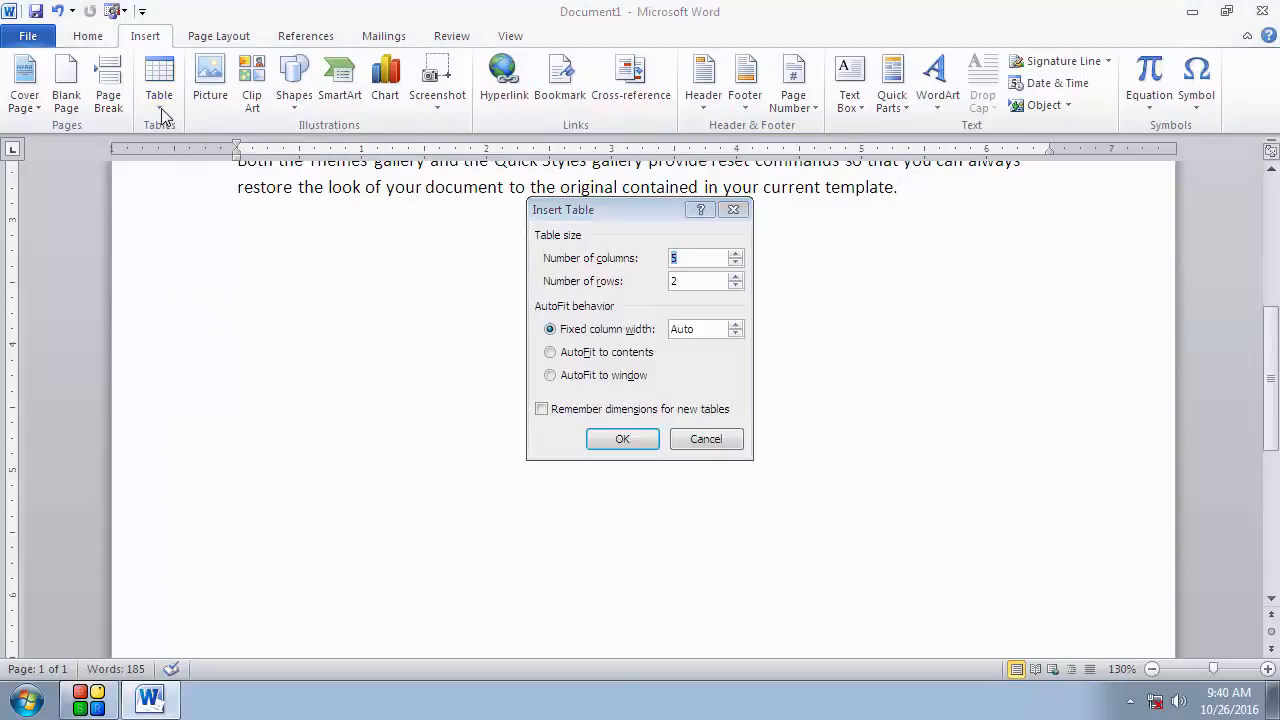
{"action": "left_click_drag", "start_coordinate": [626, 215], "coordinate": [179, 243]}
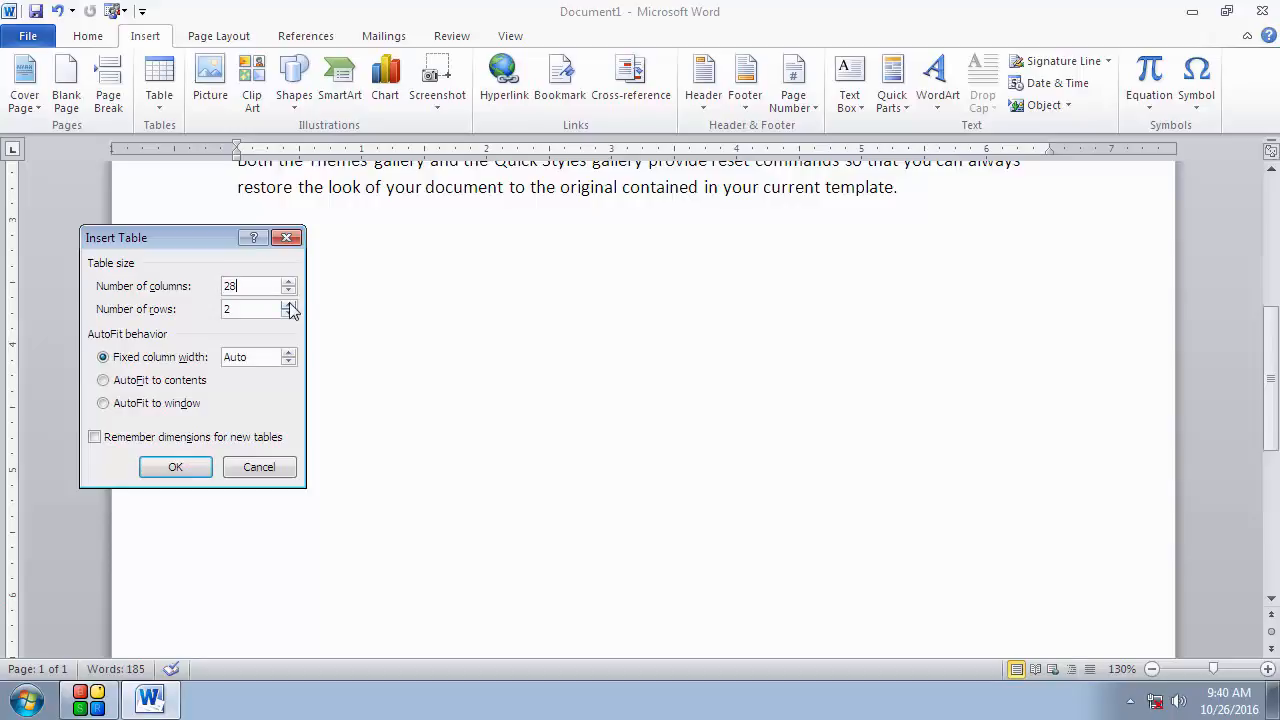
{"action": "key", "text": "Tab"}
{"action": "type", "text": "25"}
{"action": "left_click", "coordinate": [175, 467]}
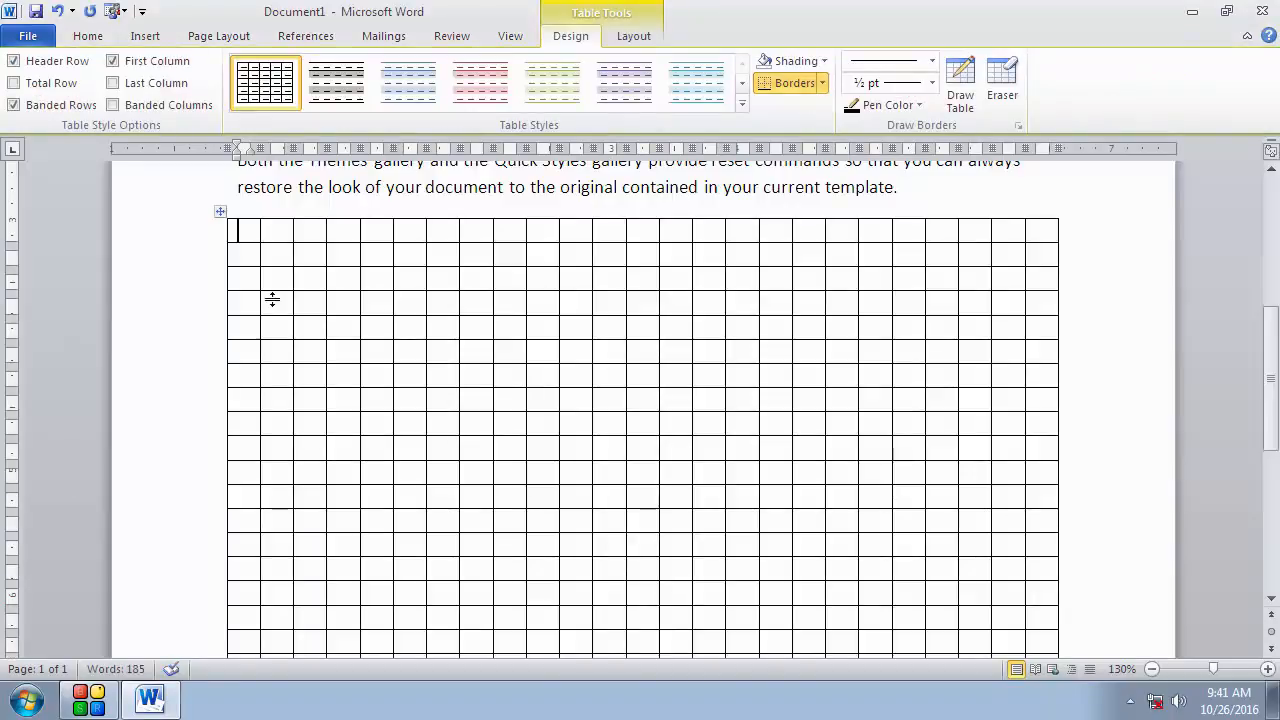
Step: Scroll up and down through the inserted table to examine its full extent
{"action": "scroll", "coordinate": [929, 337], "scroll_direction": "down", "scroll_amount": 4}
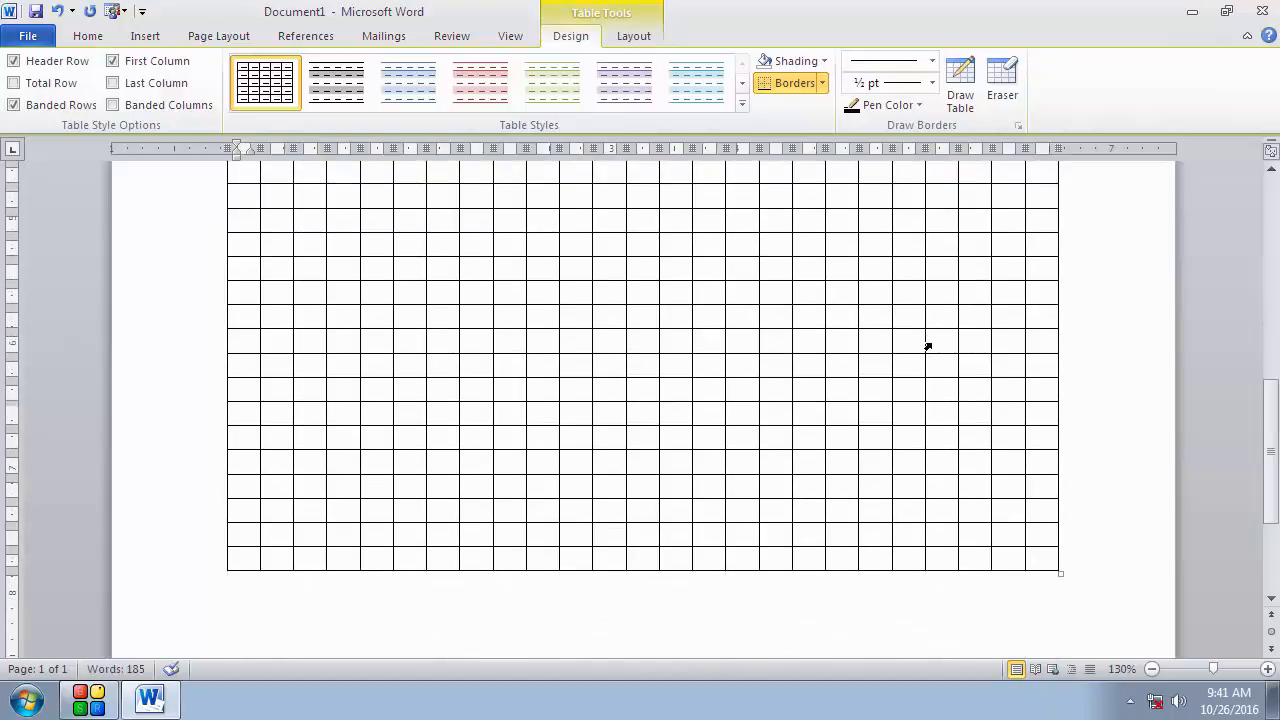
{"action": "scroll", "coordinate": [929, 345], "scroll_direction": "up", "scroll_amount": 6}
{"action": "scroll", "coordinate": [931, 343], "scroll_direction": "down", "scroll_amount": 3}
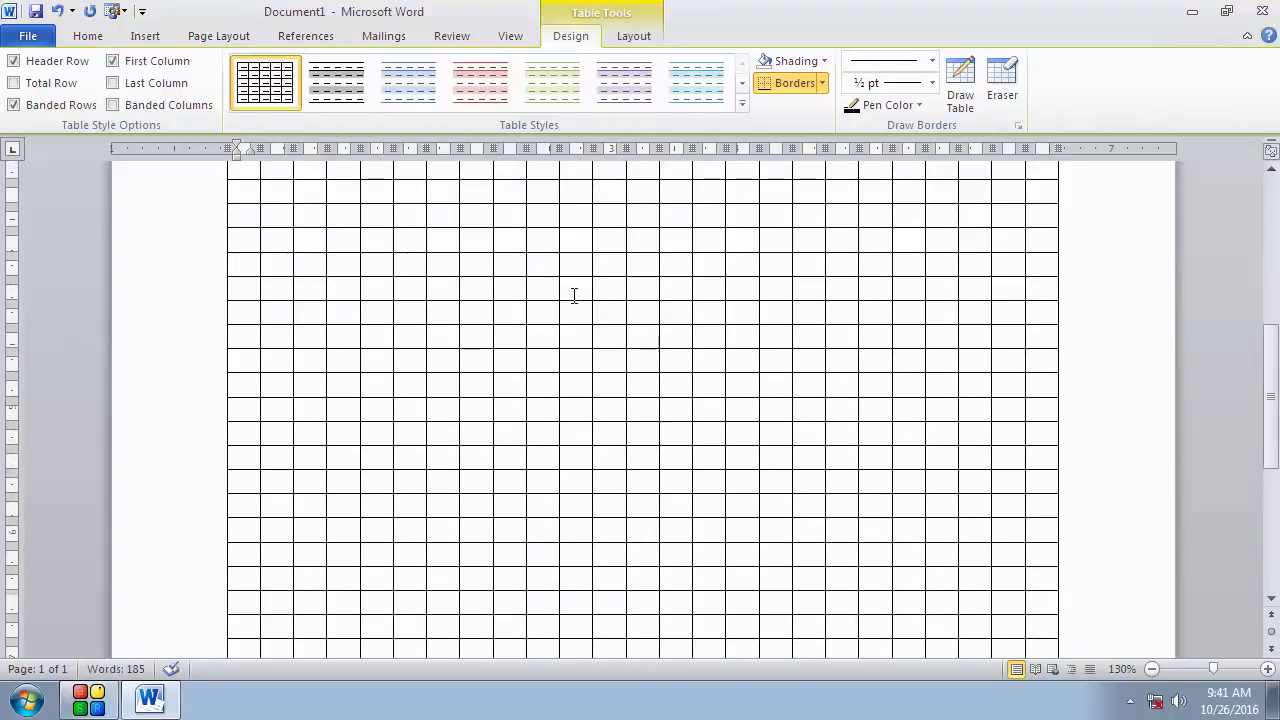
{"action": "scroll", "coordinate": [574, 295], "scroll_direction": "up", "scroll_amount": 3}
{"action": "scroll", "coordinate": [574, 296], "scroll_direction": "down", "scroll_amount": 7}
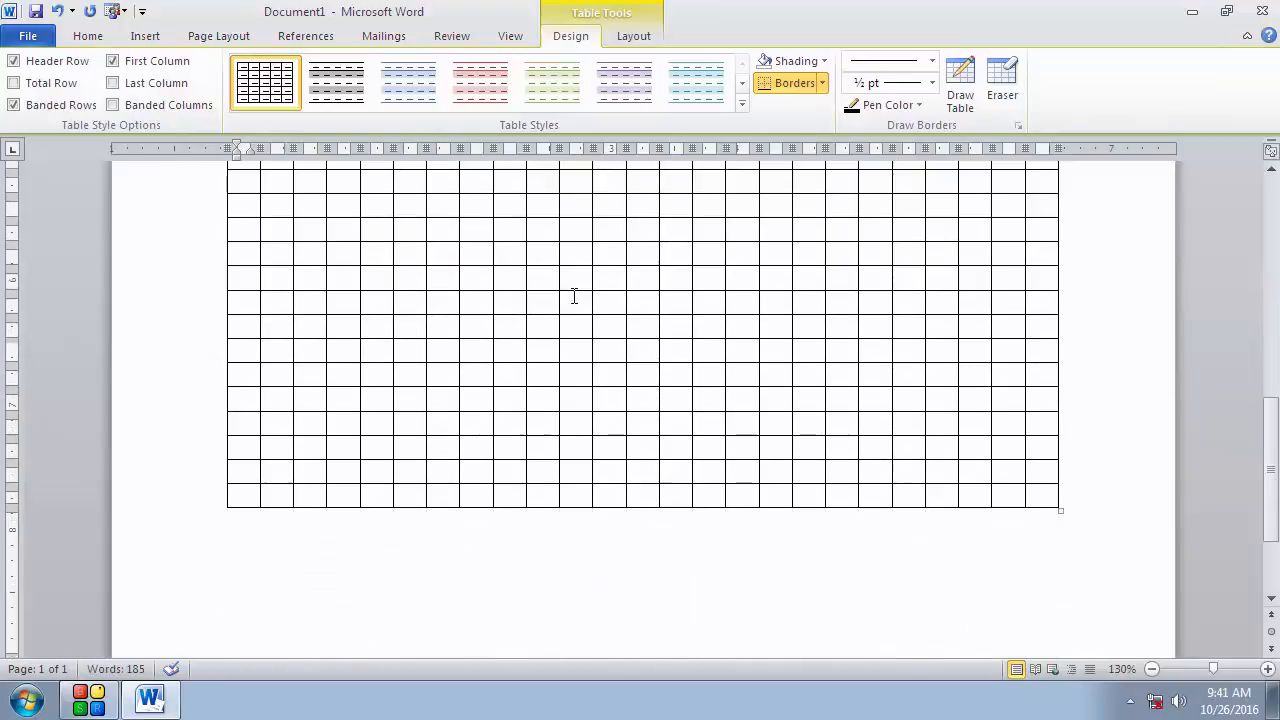
{"action": "scroll", "coordinate": [574, 295], "scroll_direction": "up", "scroll_amount": 6}
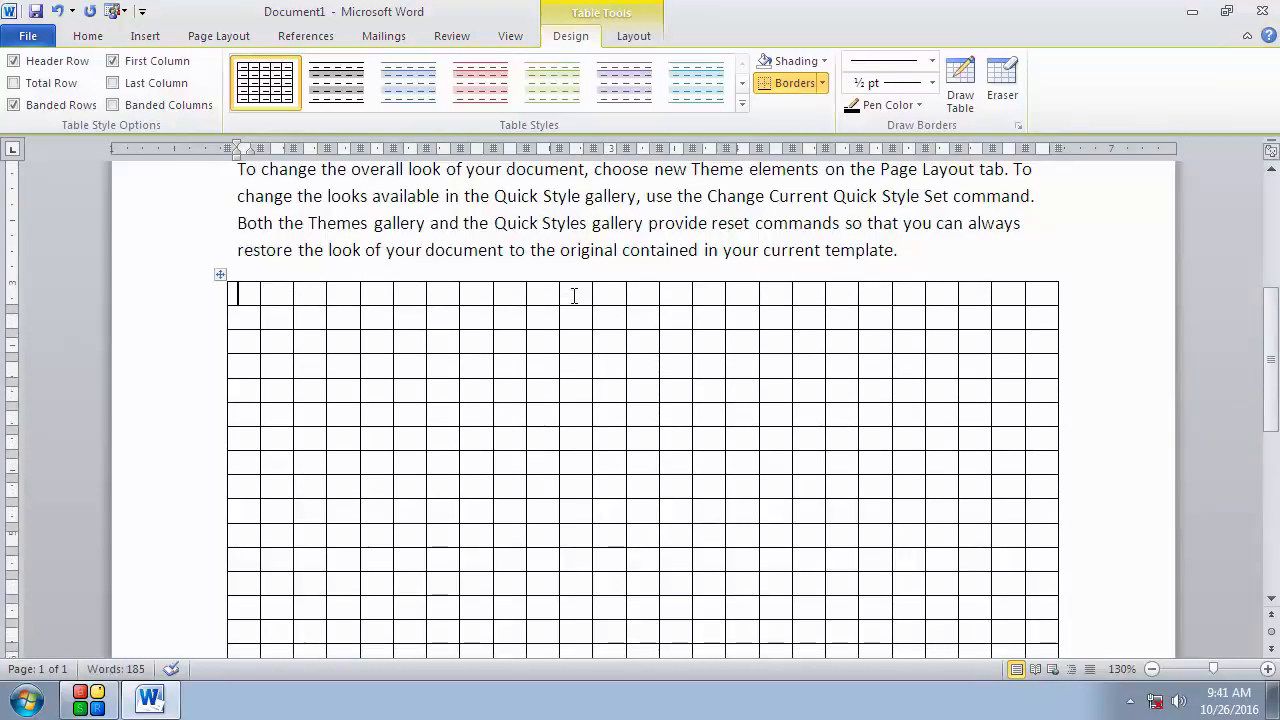
{"action": "scroll", "coordinate": [574, 295], "scroll_direction": "down", "scroll_amount": 3}
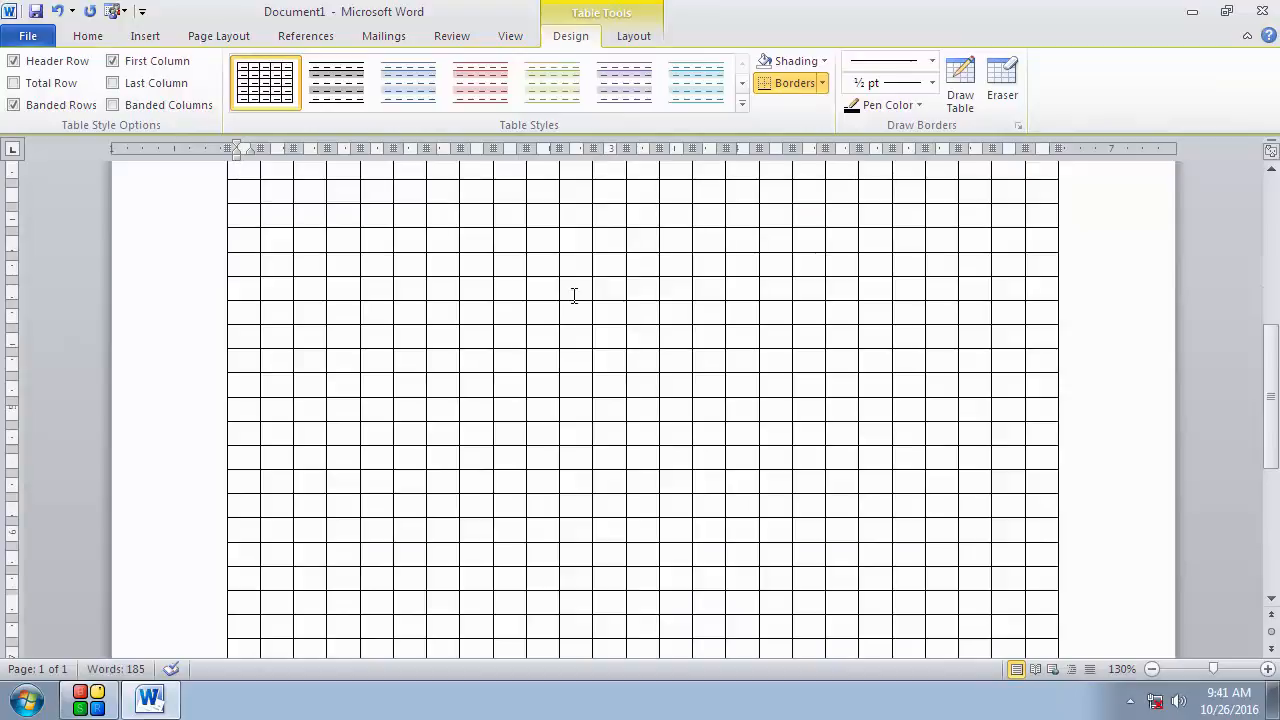
{"action": "left_click", "coordinate": [148, 38]}
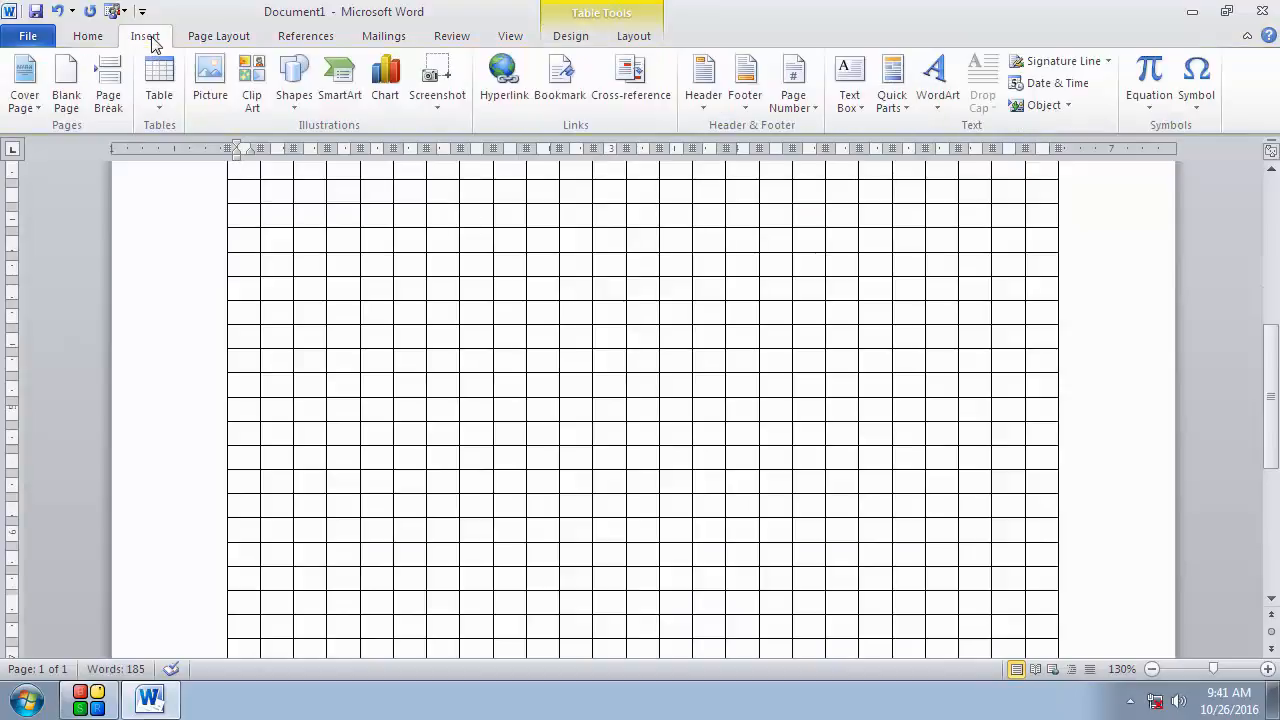
{"action": "left_click", "coordinate": [159, 108]}
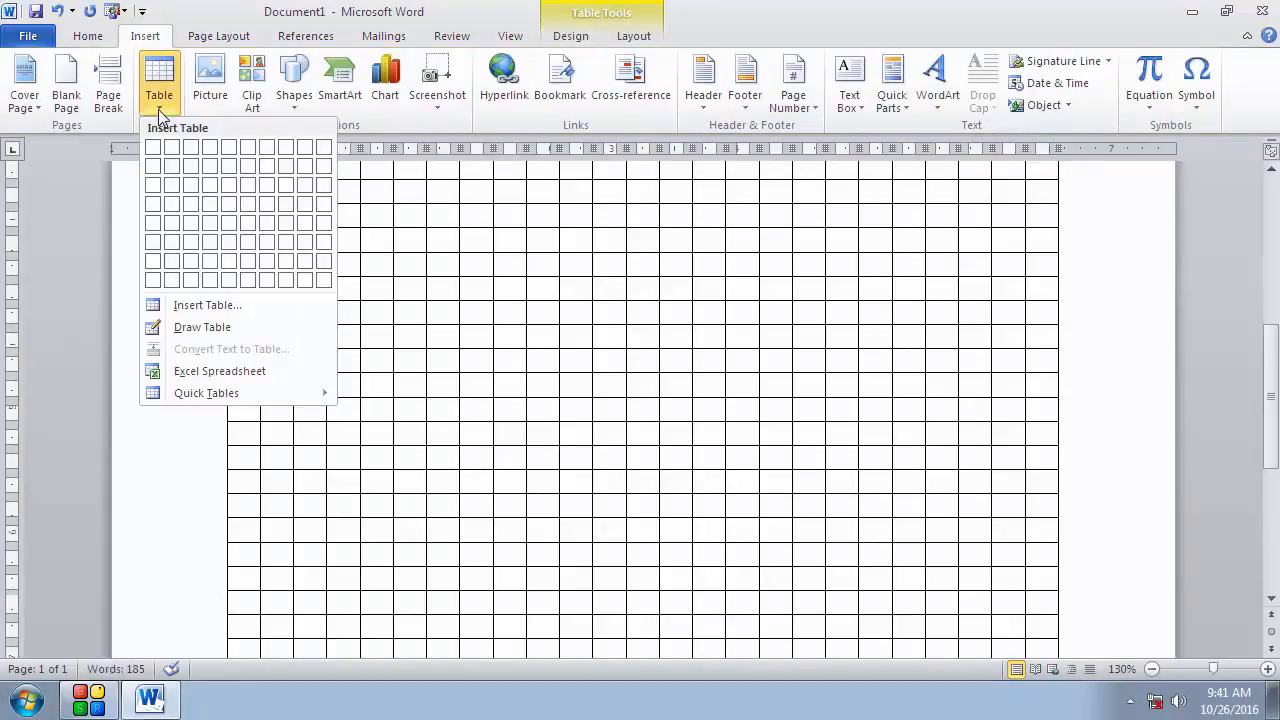
{"action": "left_click", "coordinate": [159, 108]}
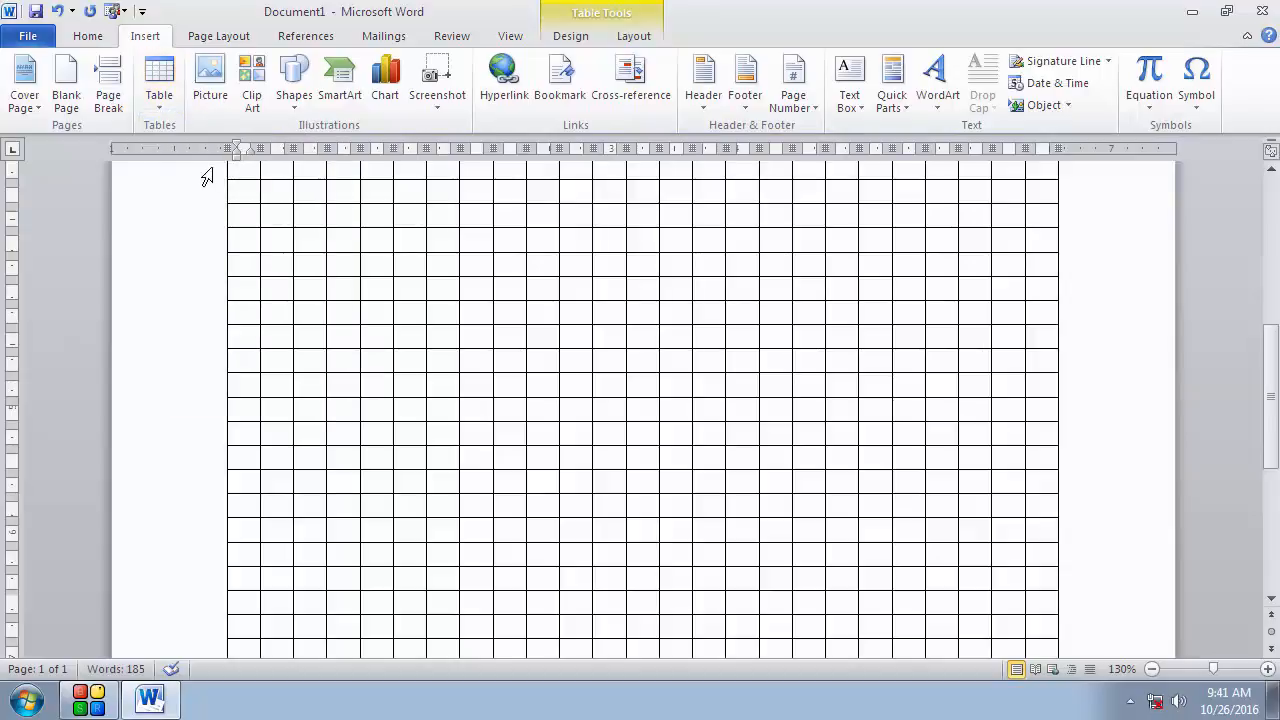
Step: Select the entire 25-column table and delete it from the document
{"action": "scroll", "coordinate": [257, 223], "scroll_direction": "up", "scroll_amount": 1}
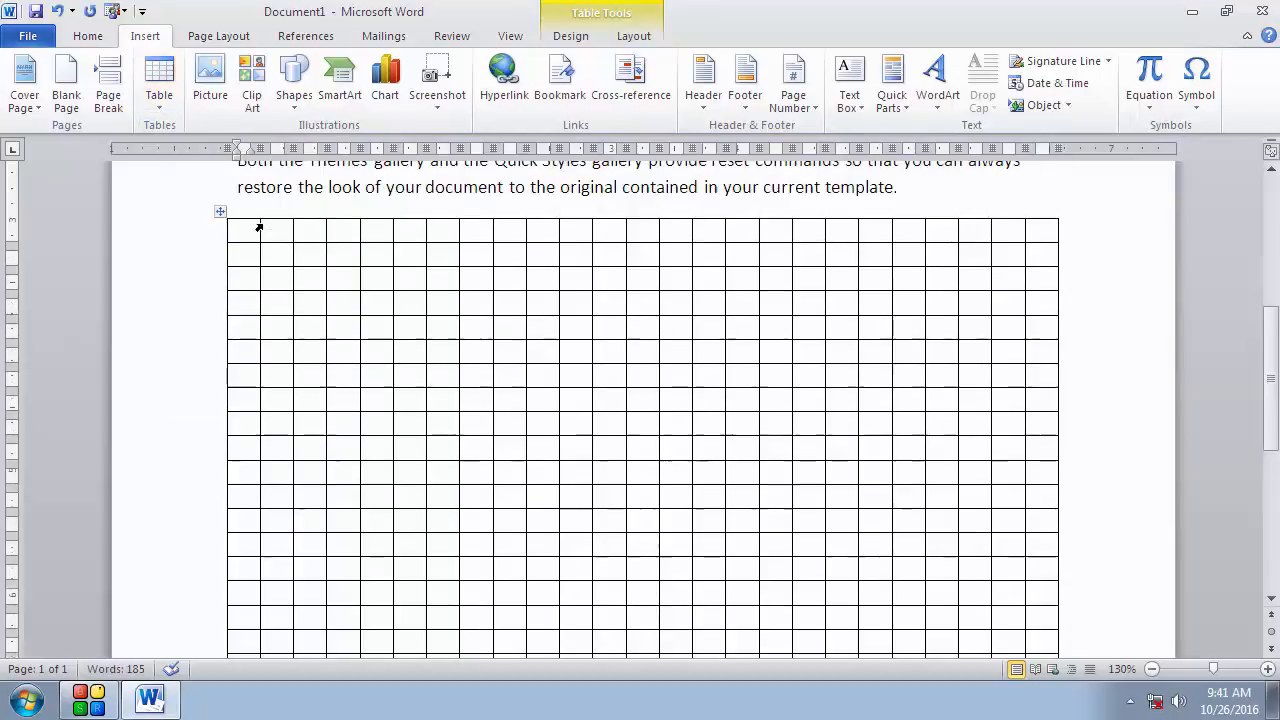
{"action": "left_click", "coordinate": [155, 116]}
{"action": "left_click", "coordinate": [571, 271]}
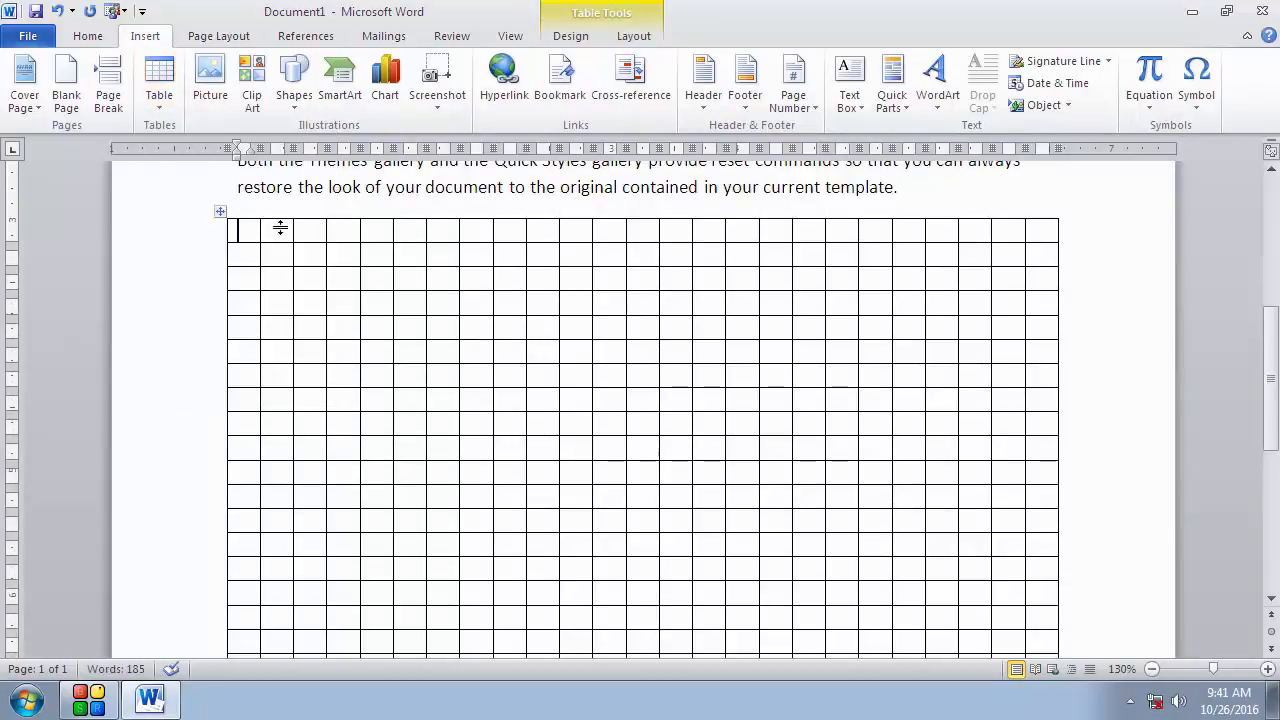
{"action": "left_click", "coordinate": [222, 215]}
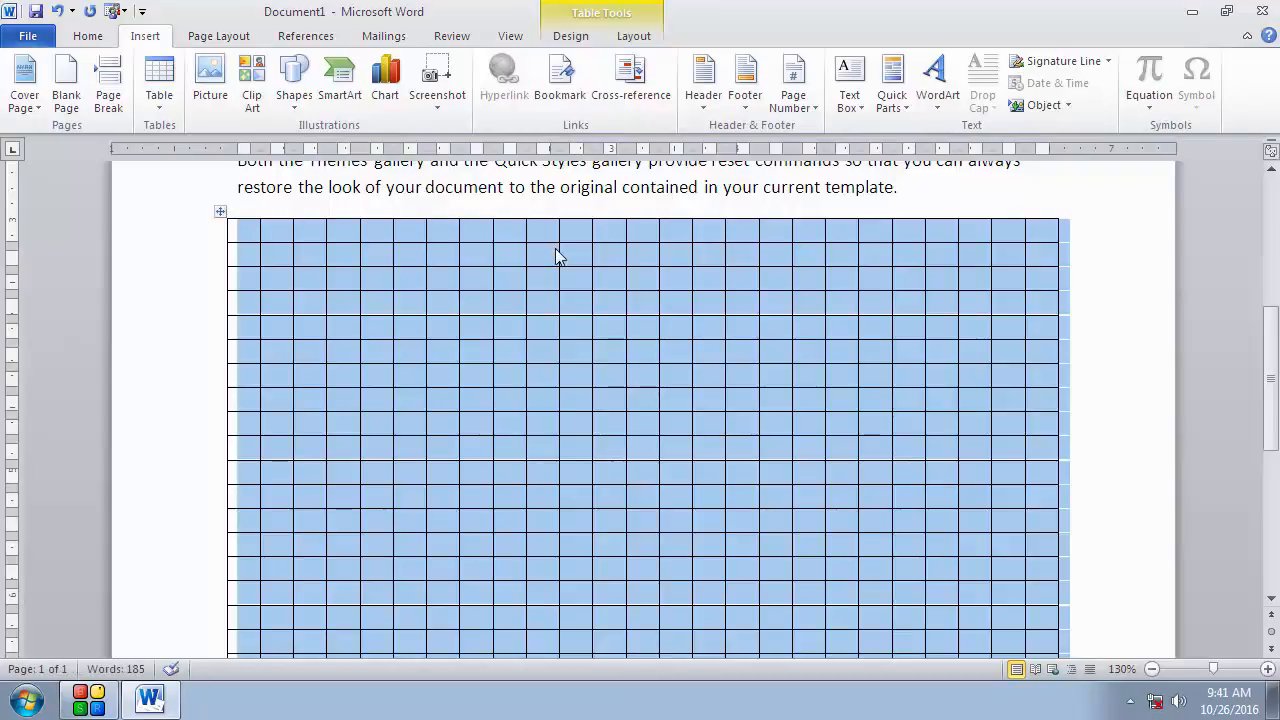
{"action": "key", "text": "BackSpace"}
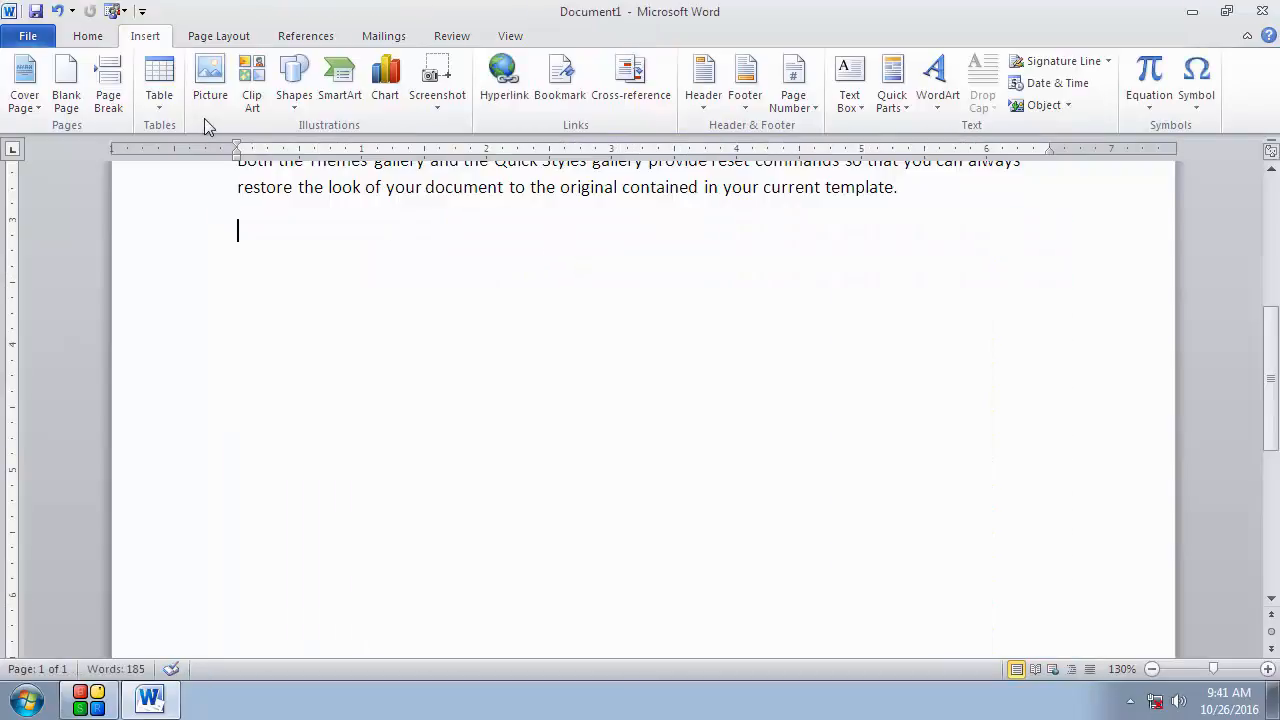
Step: Use Draw Table to draw a table outline about 6.7 by 3 inches below the text
{"action": "left_click", "coordinate": [170, 118]}
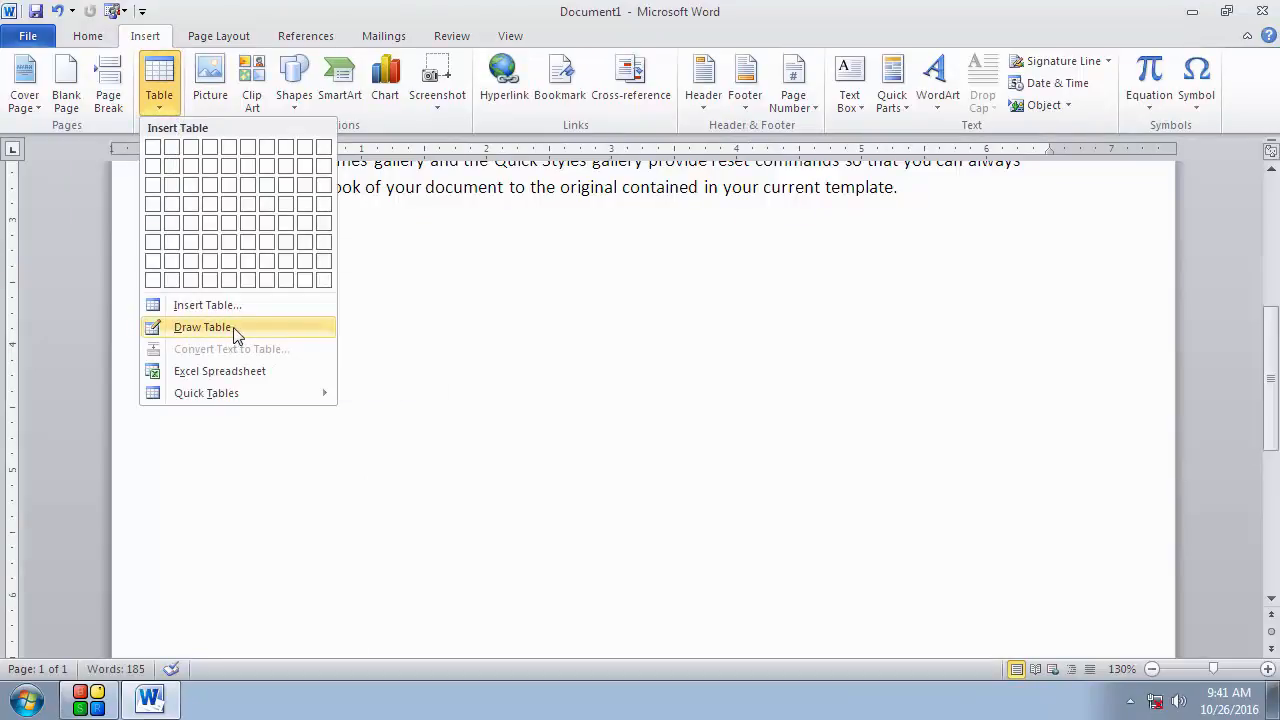
{"action": "left_click", "coordinate": [203, 327]}
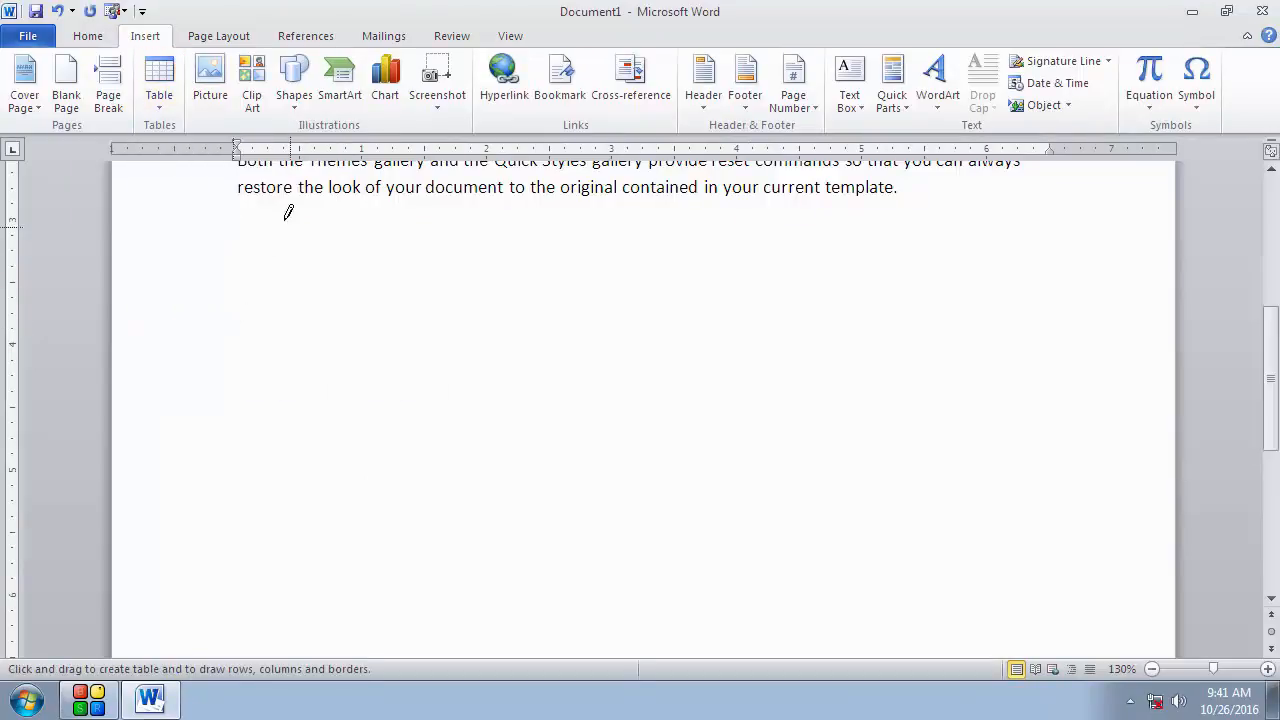
{"action": "mouse_move", "coordinate": [256, 219]}
{"action": "left_mouse_down"}
{"action": "mouse_move", "coordinate": [262, 281]}
{"action": "mouse_move", "coordinate": [404, 460]}
{"action": "mouse_move", "coordinate": [930, 596]}
{"action": "mouse_move", "coordinate": [1128, 561]}
{"action": "mouse_move", "coordinate": [1096, 597]}
{"action": "left_mouse_up"}
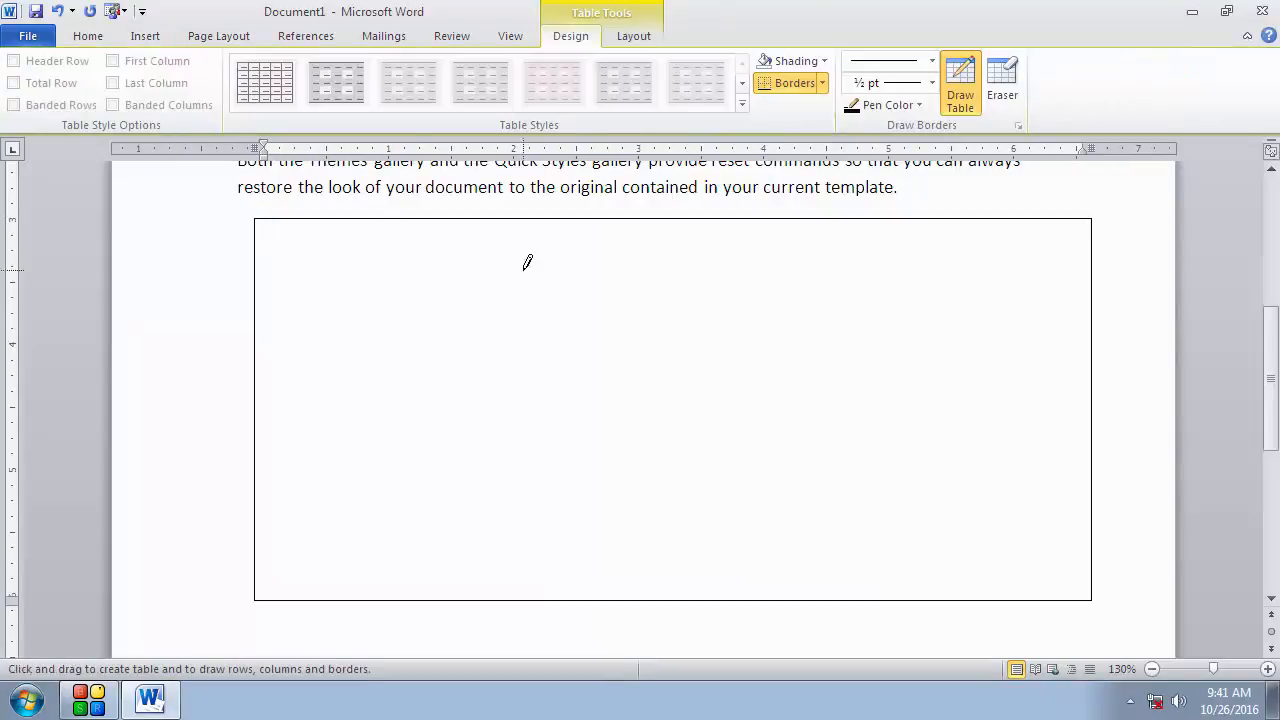
Step: Draw three vertical lines inside the outline to divide the table into four columns
{"action": "left_click_drag", "start_coordinate": [309, 220], "coordinate": [326, 600]}
{"action": "left_click_drag", "start_coordinate": [914, 214], "coordinate": [930, 520]}
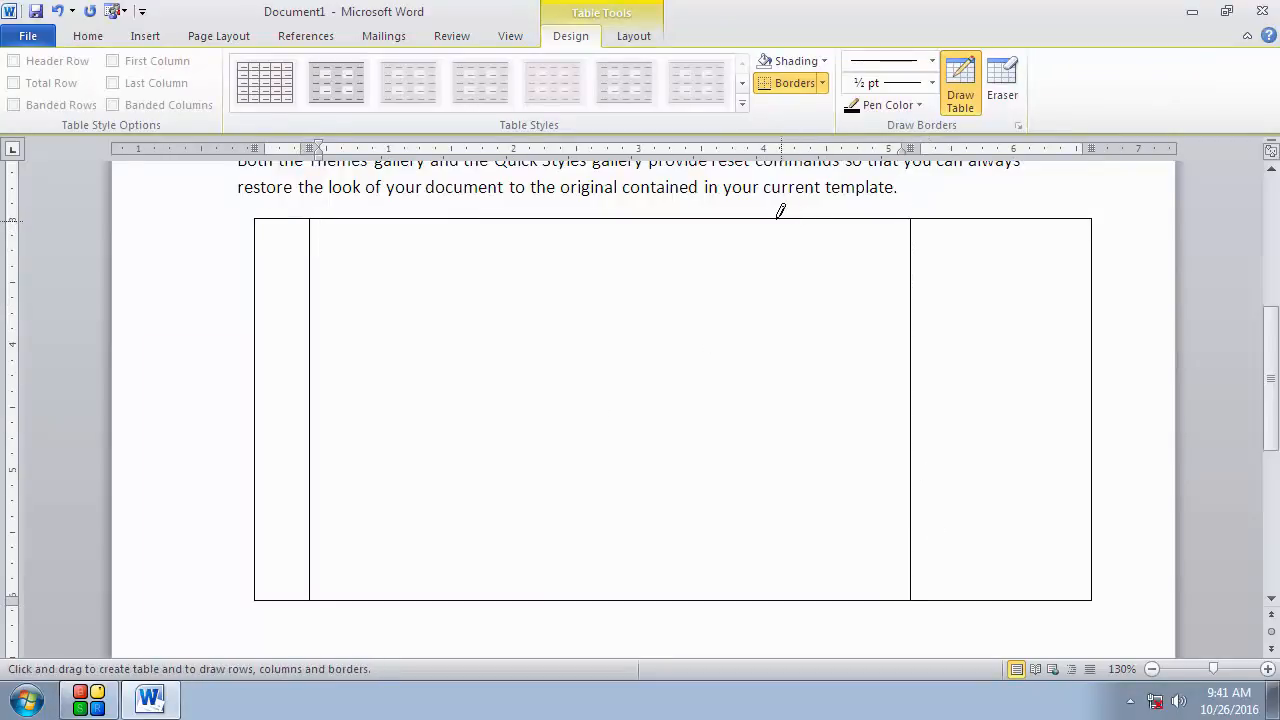
{"action": "left_click_drag", "start_coordinate": [774, 208], "coordinate": [800, 550]}
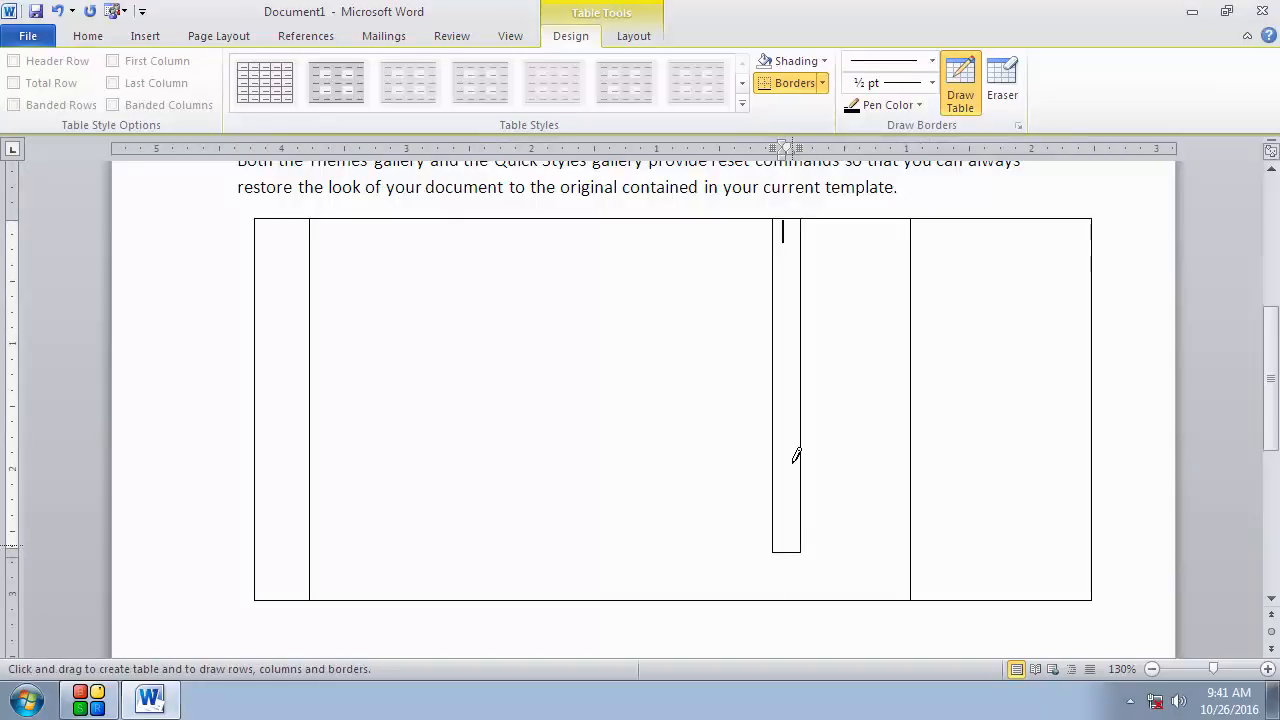
{"action": "key", "text": "ctrl+z"}
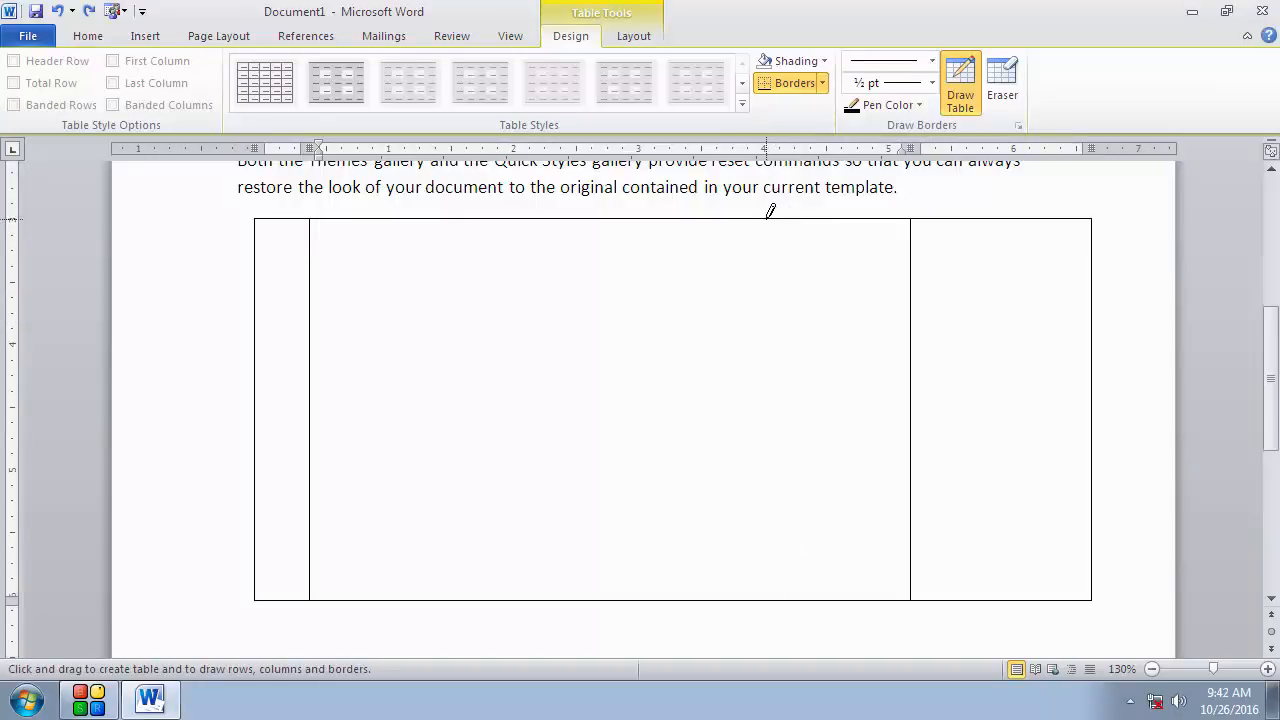
{"action": "left_click_drag", "start_coordinate": [770, 213], "coordinate": [778, 497]}
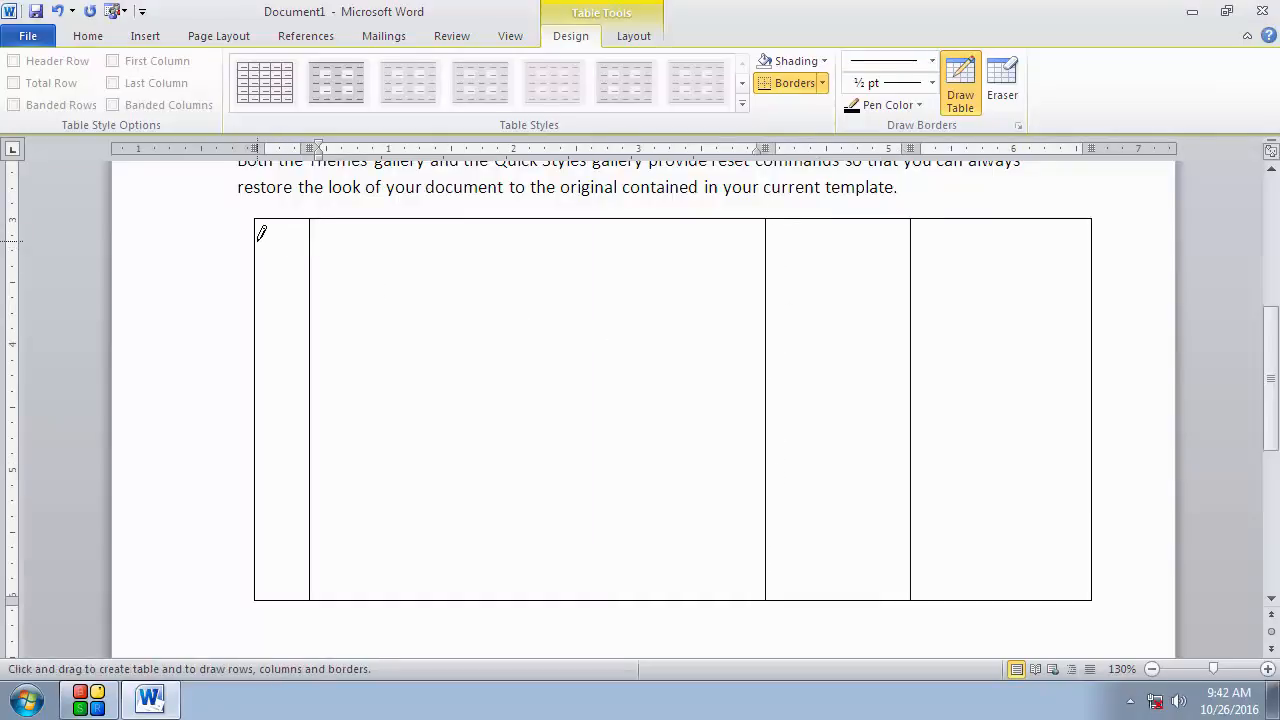
Step: Draw a horizontal line across the top of the table to create a header row
{"action": "mouse_move", "coordinate": [258, 238]}
{"action": "left_mouse_down"}
{"action": "mouse_move", "coordinate": [1019, 210]}
{"action": "mouse_move", "coordinate": [1018, 229]}
{"action": "left_mouse_up"}
{"action": "scroll", "coordinate": [755, 420], "scroll_direction": "down", "scroll_amount": 1}
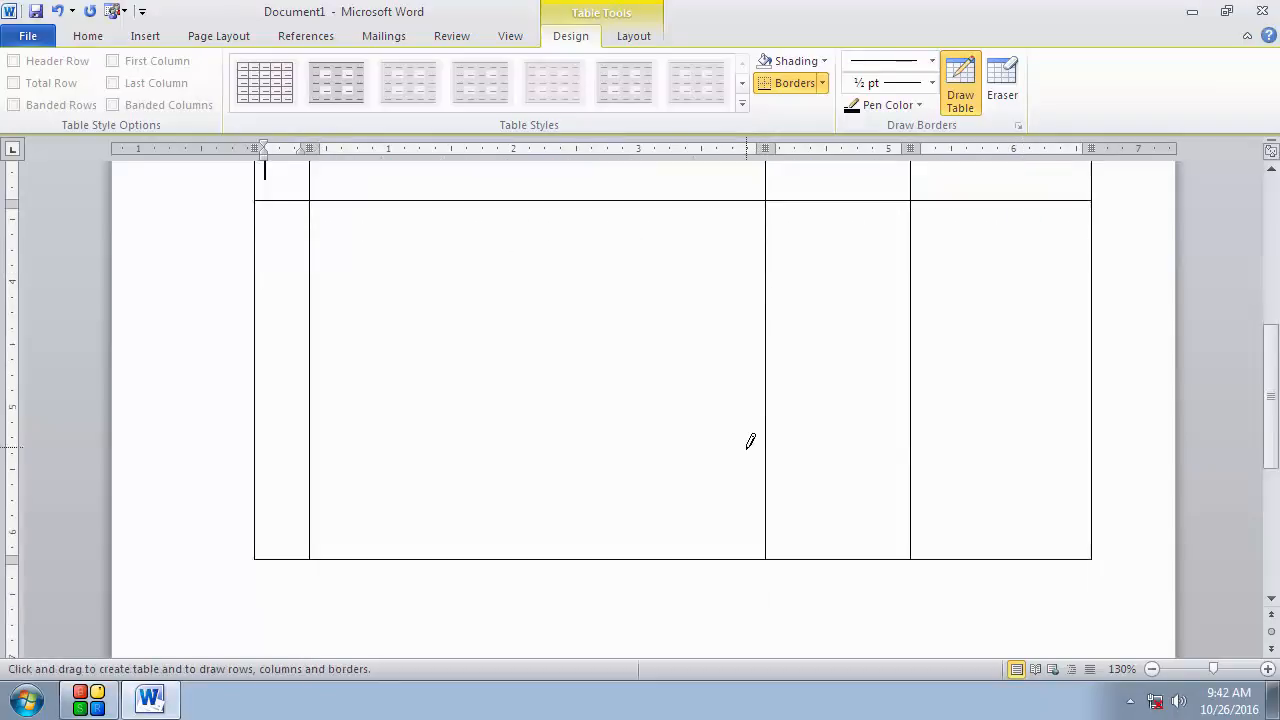
{"action": "scroll", "coordinate": [700, 420], "scroll_direction": "up", "scroll_amount": 1}
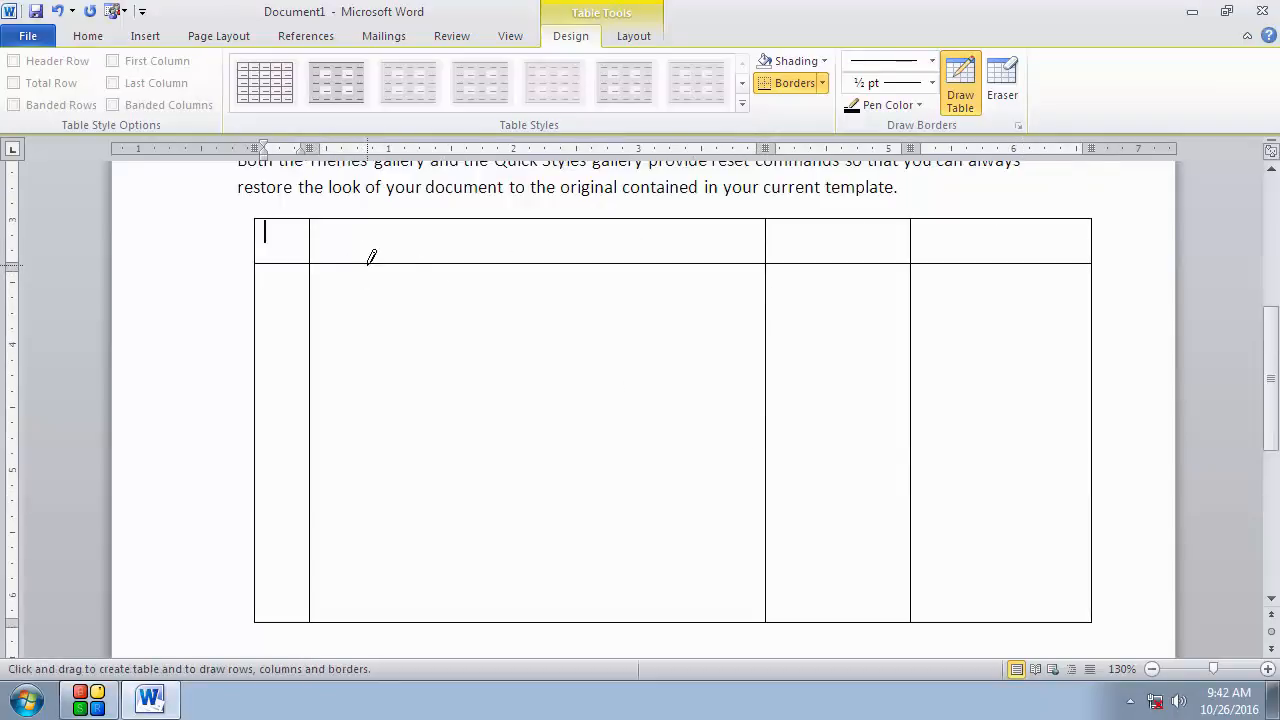
Step: Enter the column headings Date, Particular, Amount and Amount in the header row
{"action": "type", "text": "date"}
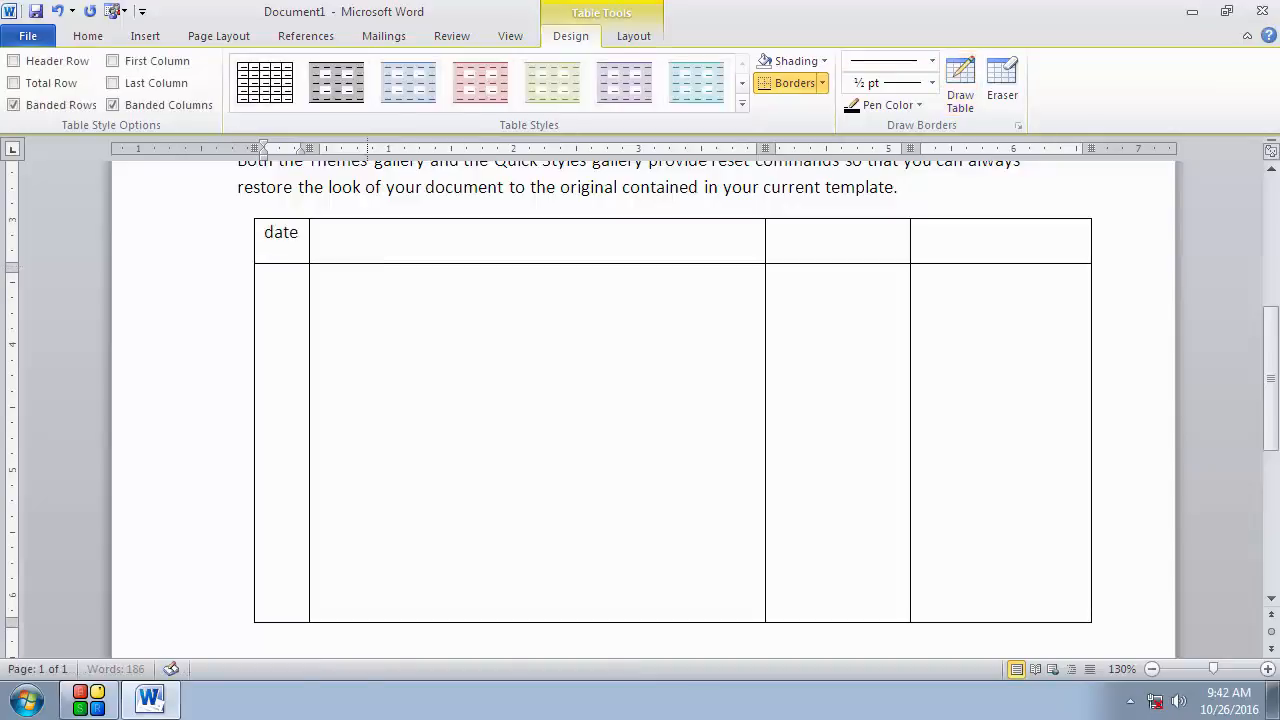
{"action": "key", "text": "Tab"}
{"action": "type", "text": "par"}
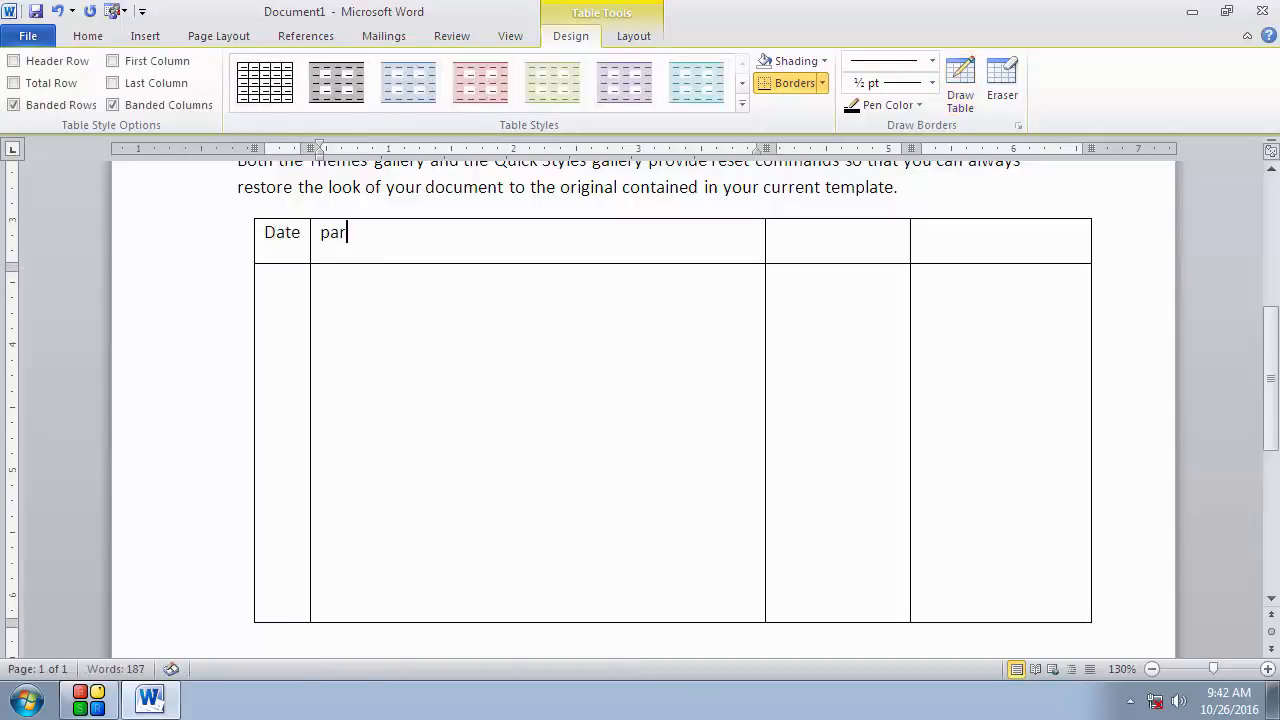
{"action": "type", "text": "ticuler"}
{"action": "key", "text": "Tab"}
{"action": "type", "text": "amount"}
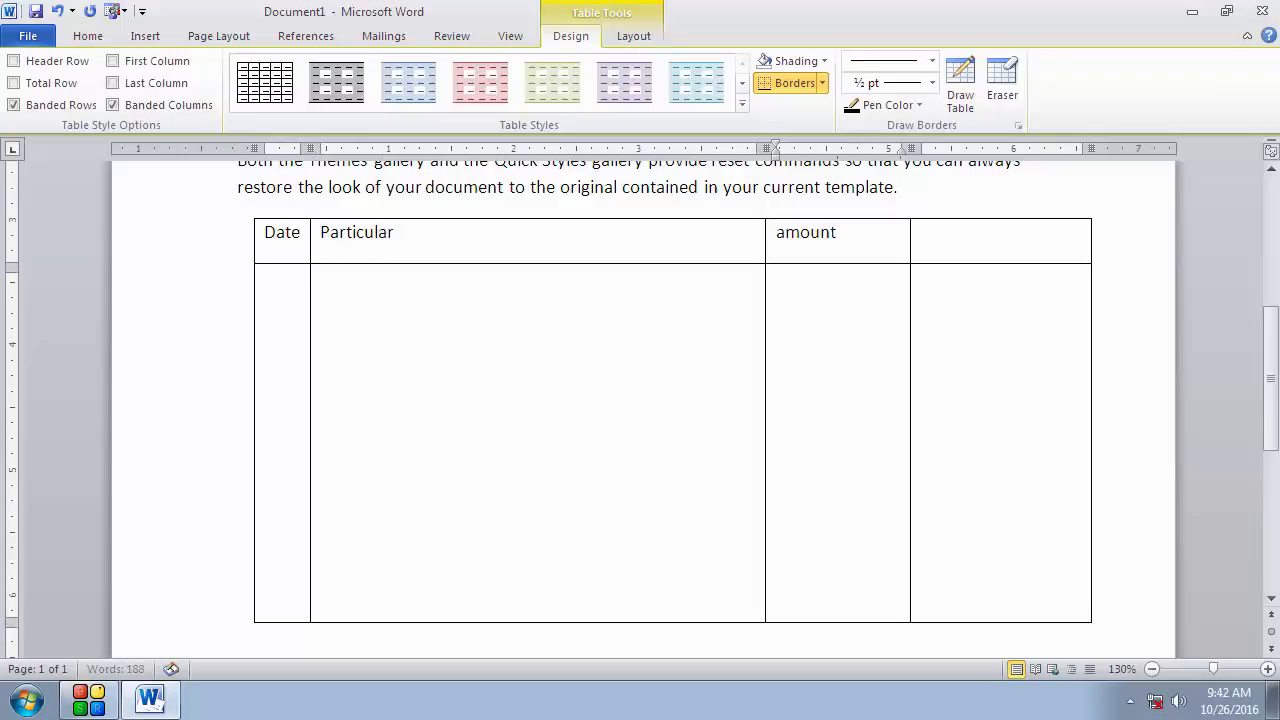
{"action": "key", "text": "Tab"}
{"action": "type", "text": "amo"}
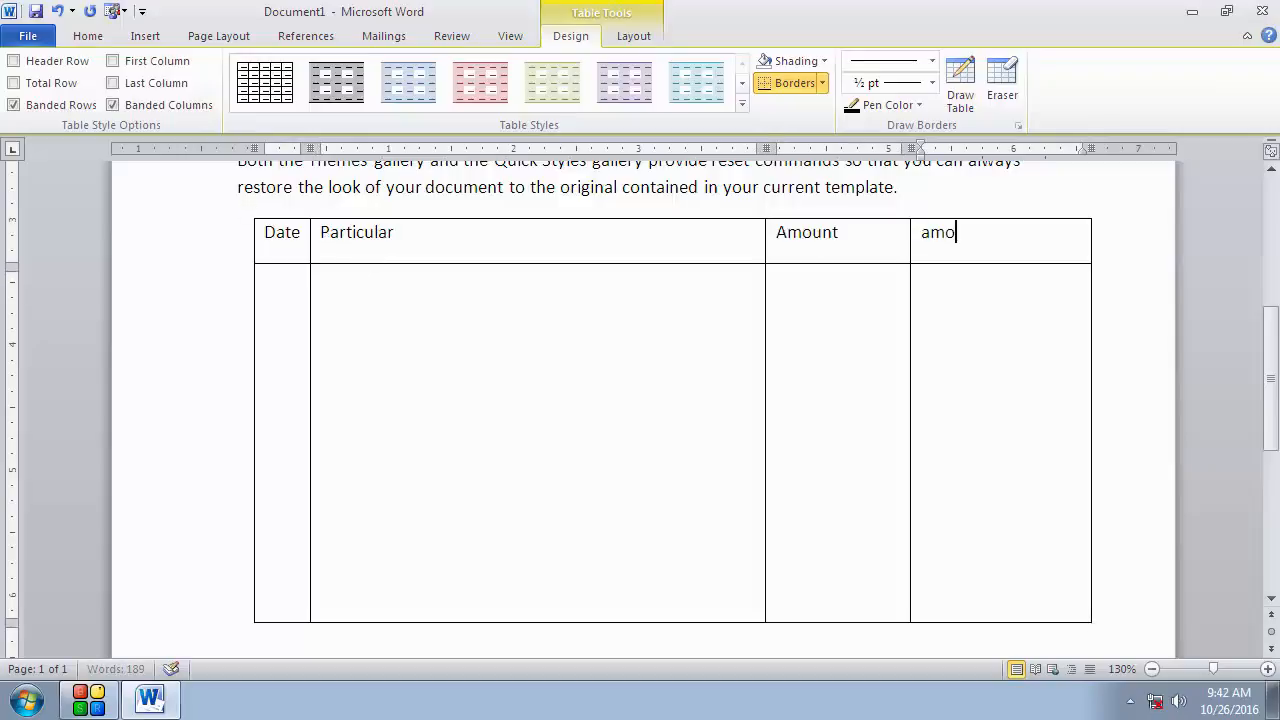
{"action": "type", "text": "unt"}
{"action": "key", "text": "Tab"}
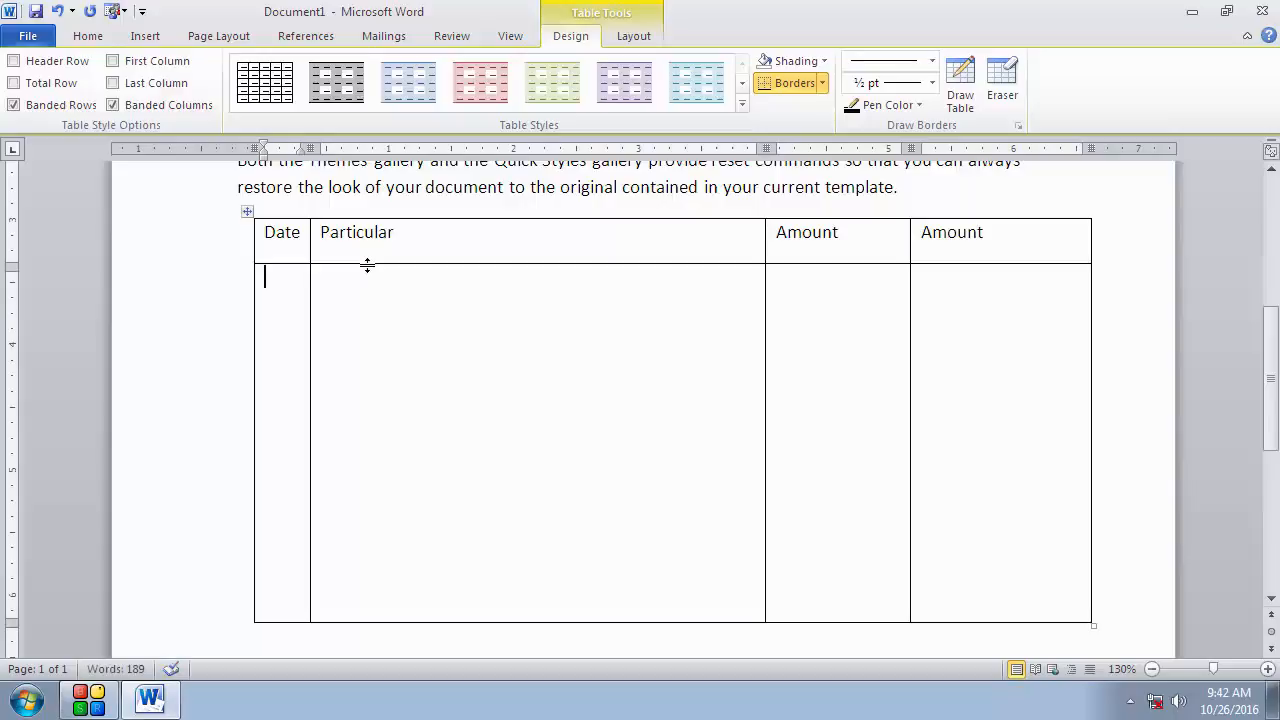
Step: Enter 1 as the date and "Cash a/c Dr." as the particular in the second row
{"action": "type", "text": "1"}
{"action": "key", "text": "Tab"}
{"action": "type", "text": "cas"}
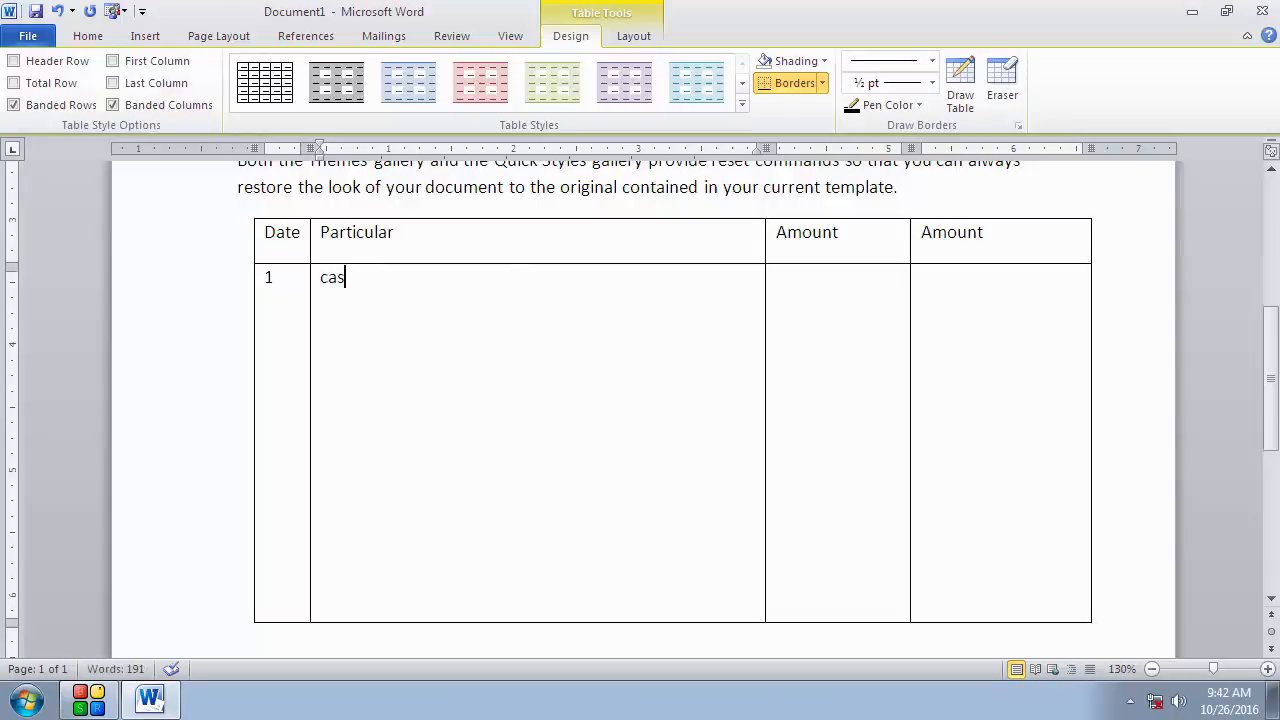
{"action": "type", "text": "h a."}
{"action": "key", "text": "BackSpace"}
{"action": "type", "text": "/c                    Dr."}
{"action": "key", "text": "Tab"}
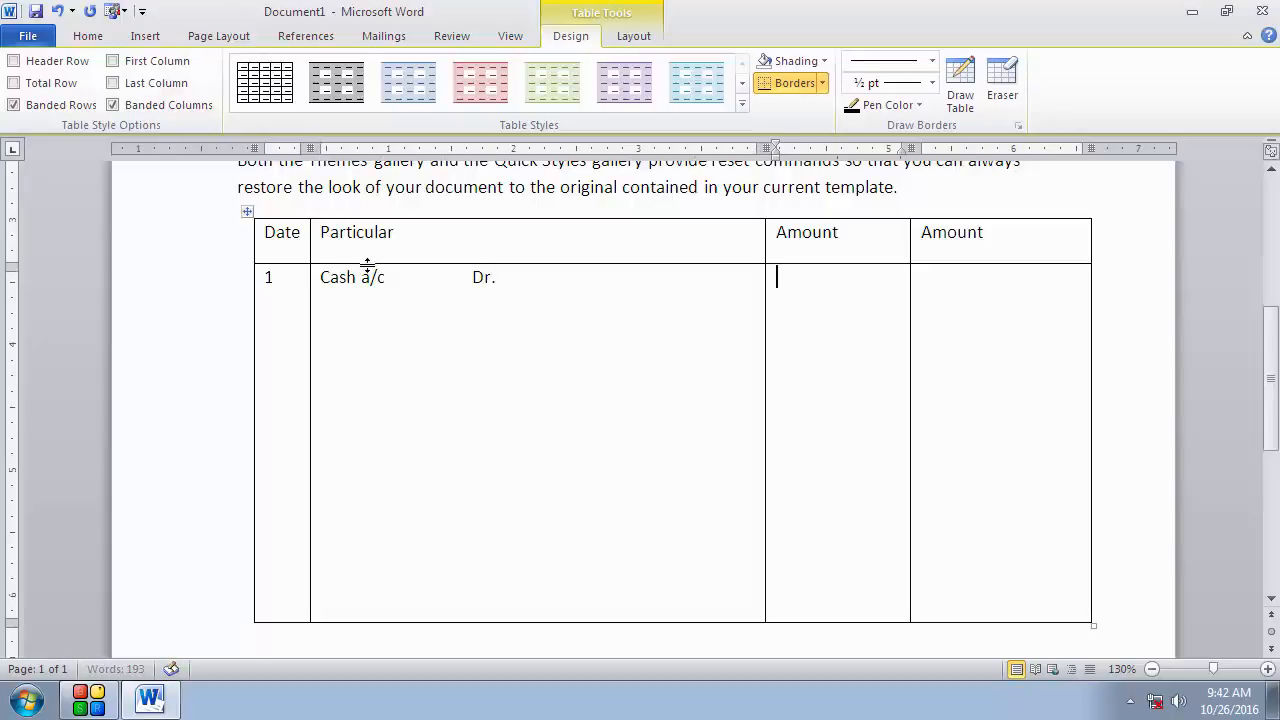
Step: Enter 500 in the first Amount column and tab past the last cell to add a new row
{"action": "type", "text": "500"}
{"action": "key", "text": "Tab"}
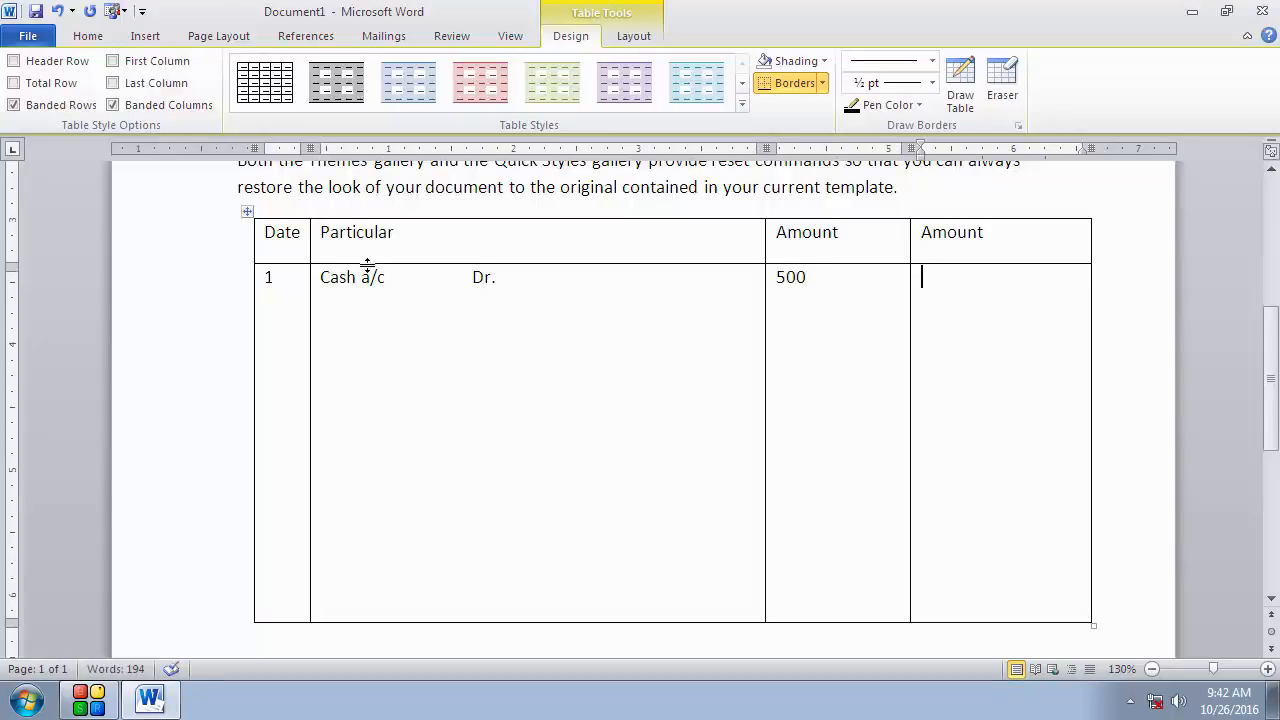
{"action": "key", "text": "Tab"}
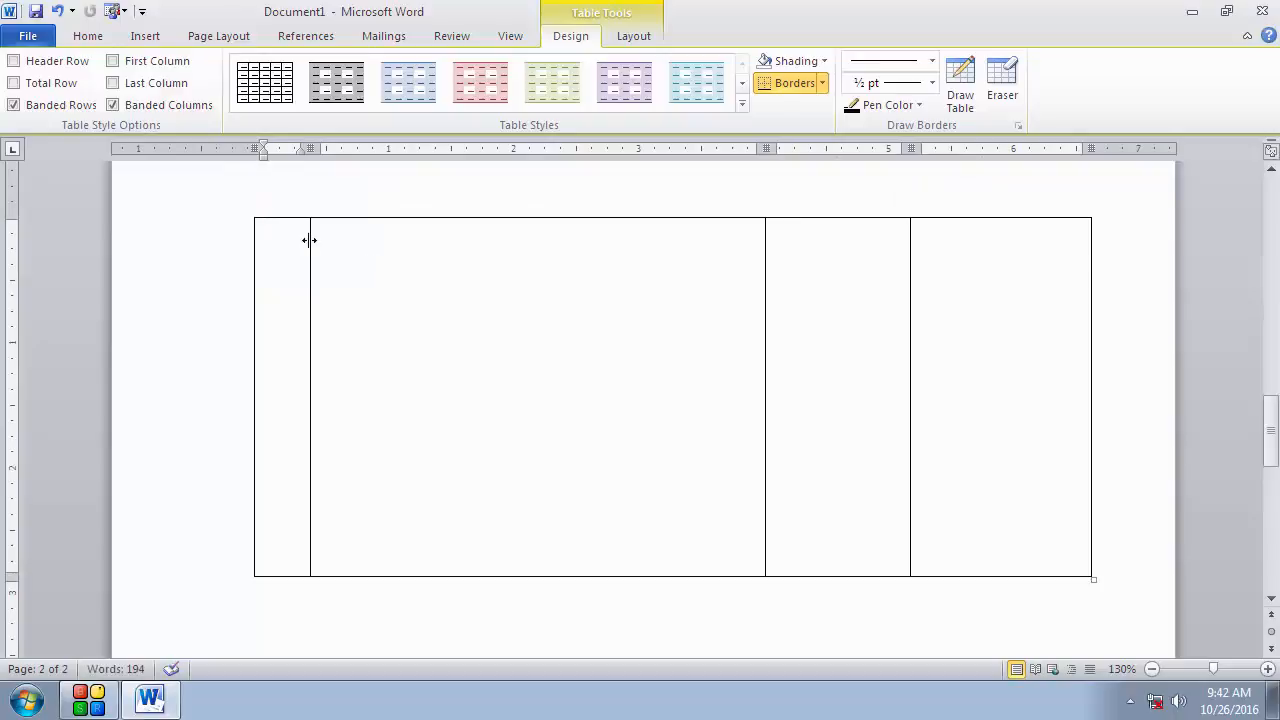
{"action": "scroll", "coordinate": [474, 403], "scroll_direction": "up", "scroll_amount": 10}
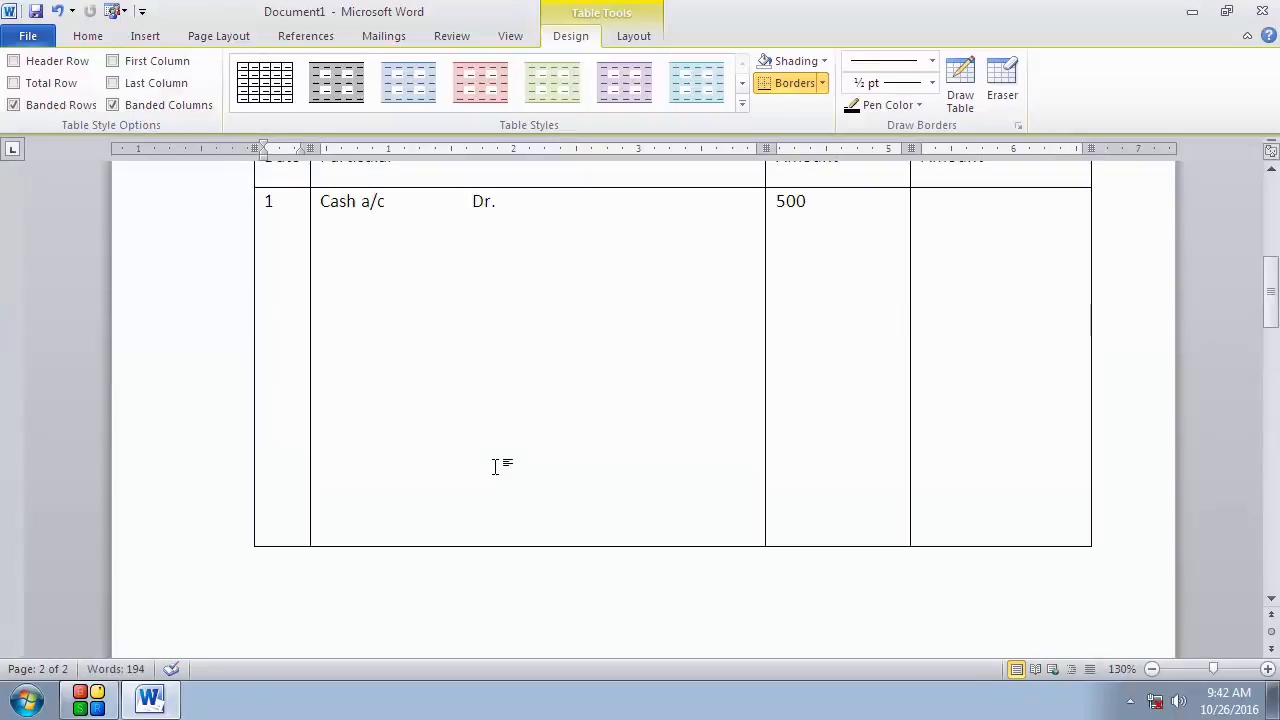
Step: Erase the border of the extra row added on the next page so it merges back into the entry row, then turn the Eraser off
{"action": "scroll", "coordinate": [497, 466], "scroll_direction": "down", "scroll_amount": 6}
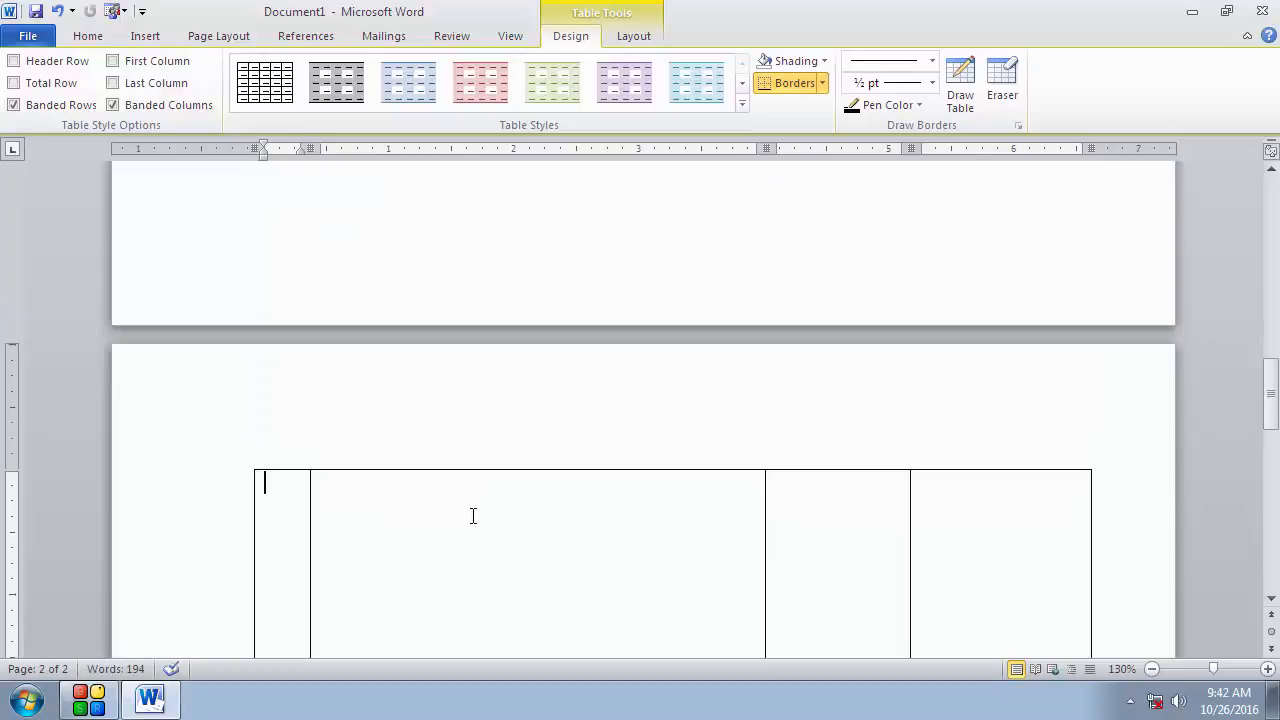
{"action": "left_click", "coordinate": [259, 473]}
{"action": "scroll", "coordinate": [500, 320], "scroll_direction": "down", "scroll_amount": 1}
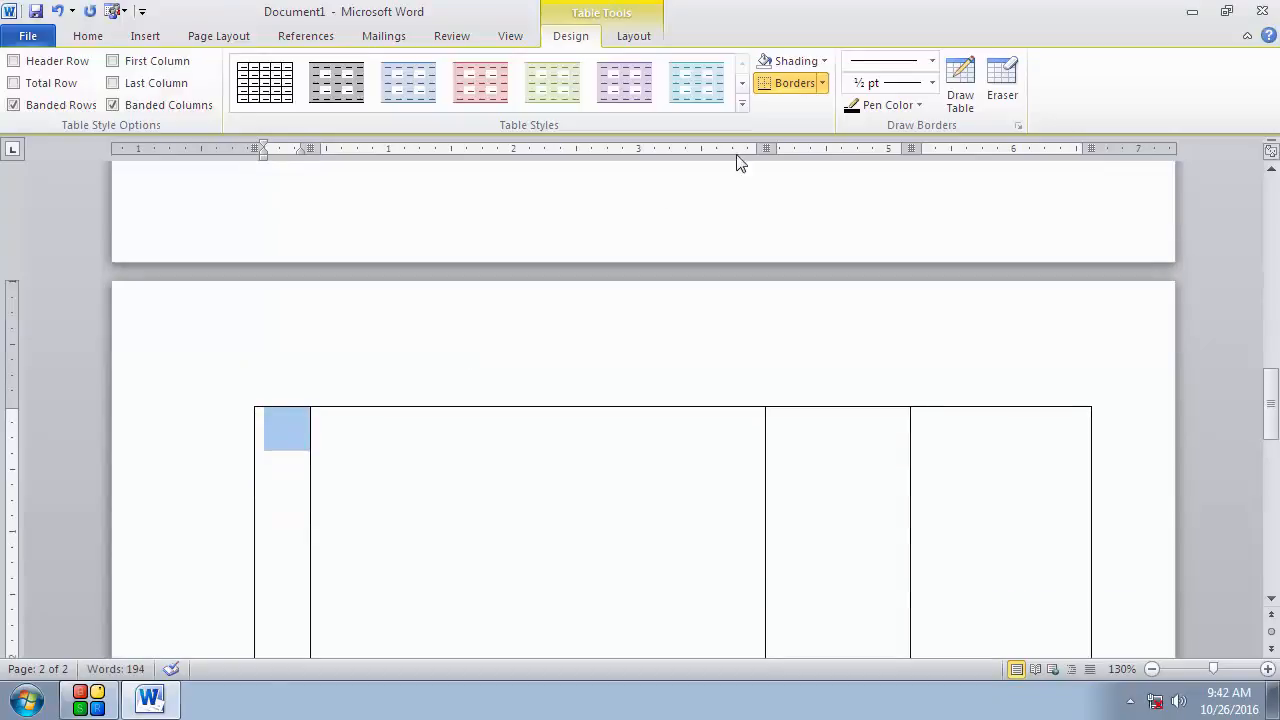
{"action": "left_click", "coordinate": [1002, 82]}
{"action": "scroll", "coordinate": [1040, 200], "scroll_direction": "down", "scroll_amount": 2}
{"action": "mouse_move", "coordinate": [1129, 231]}
{"action": "left_mouse_down"}
{"action": "mouse_move", "coordinate": [1129, 326]}
{"action": "mouse_move", "coordinate": [263, 595]}
{"action": "mouse_move", "coordinate": [53, 310]}
{"action": "left_mouse_up"}
{"action": "scroll", "coordinate": [423, 346], "scroll_direction": "up", "scroll_amount": 2}
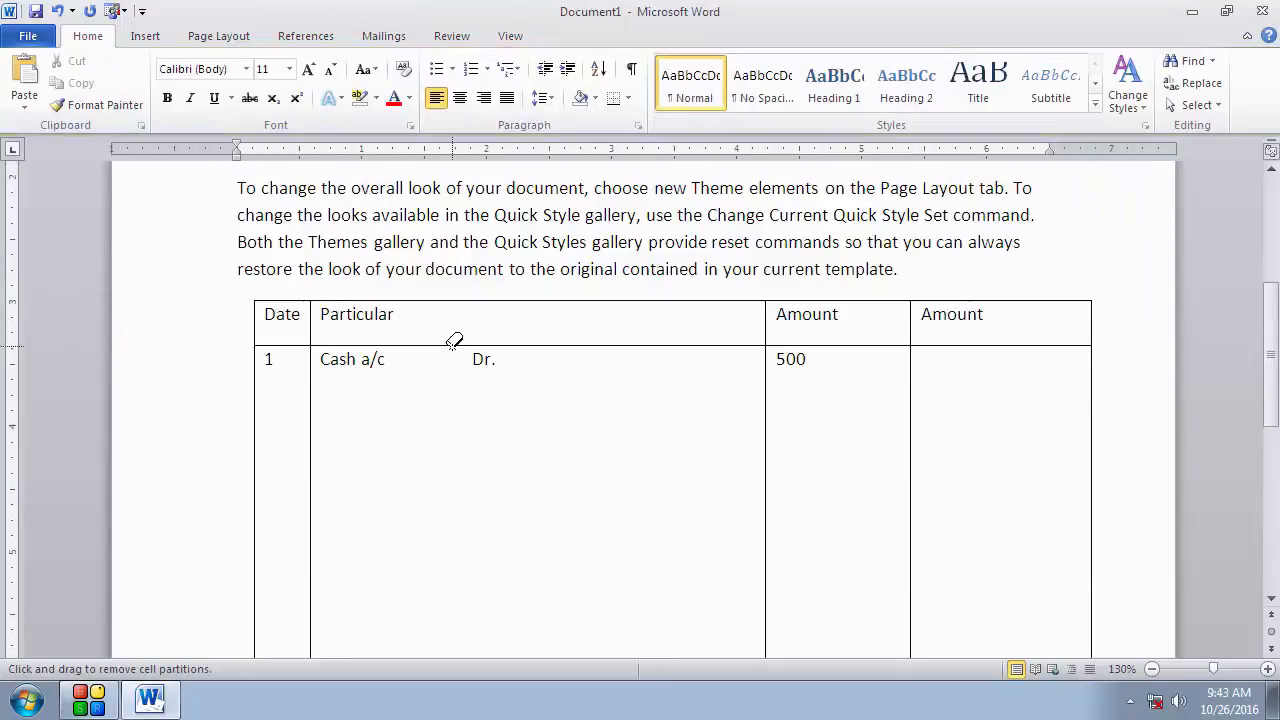
{"action": "scroll", "coordinate": [452, 343], "scroll_direction": "down", "scroll_amount": 1}
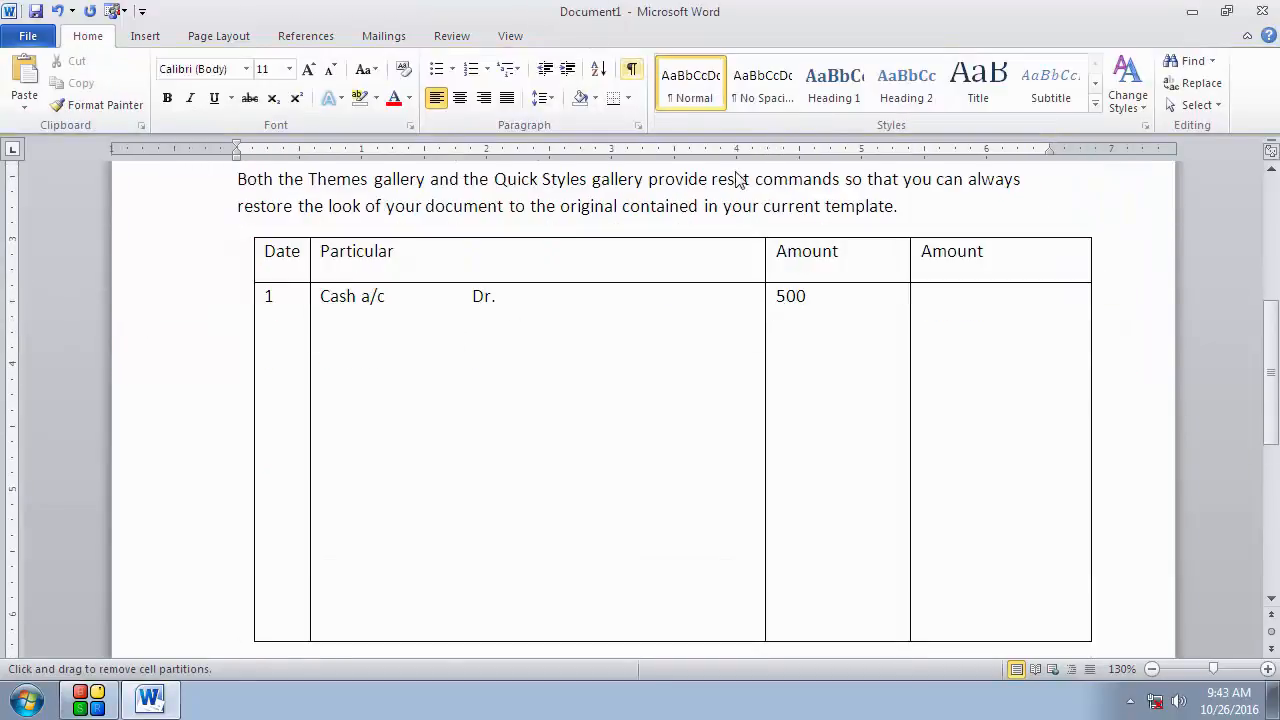
{"action": "left_click", "coordinate": [848, 258]}
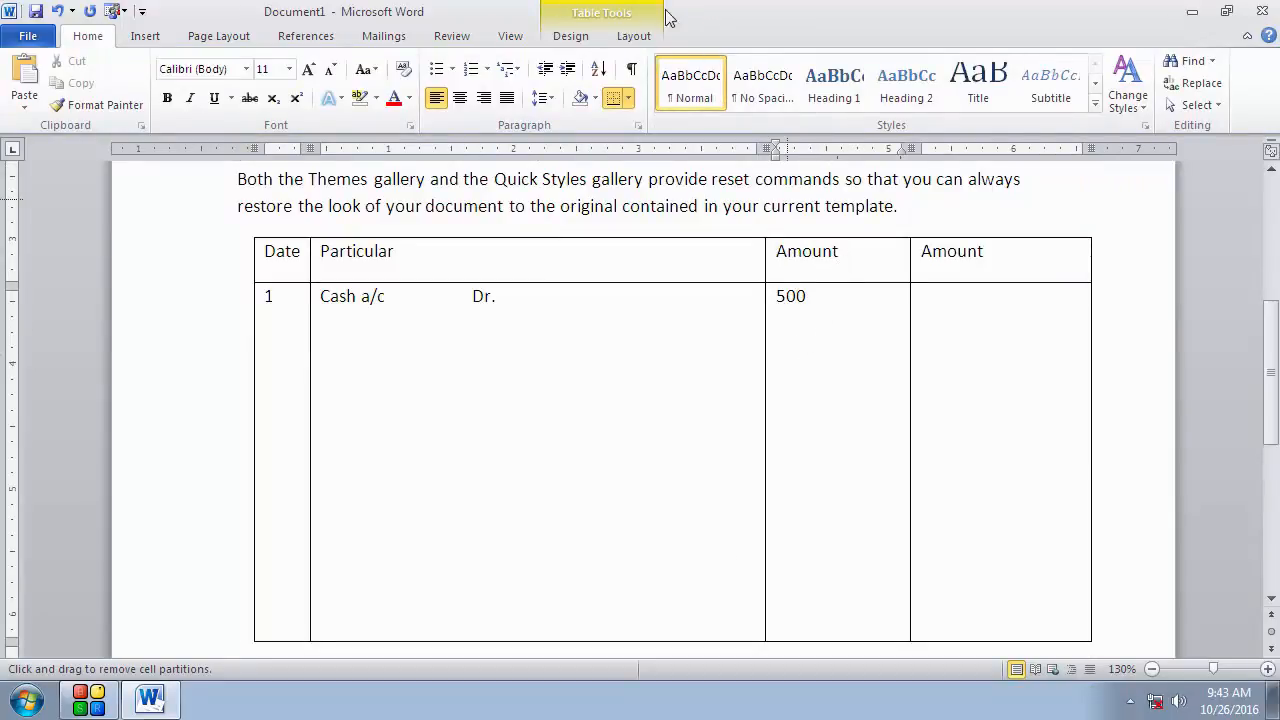
{"action": "left_click", "coordinate": [641, 42]}
{"action": "left_click", "coordinate": [580, 37]}
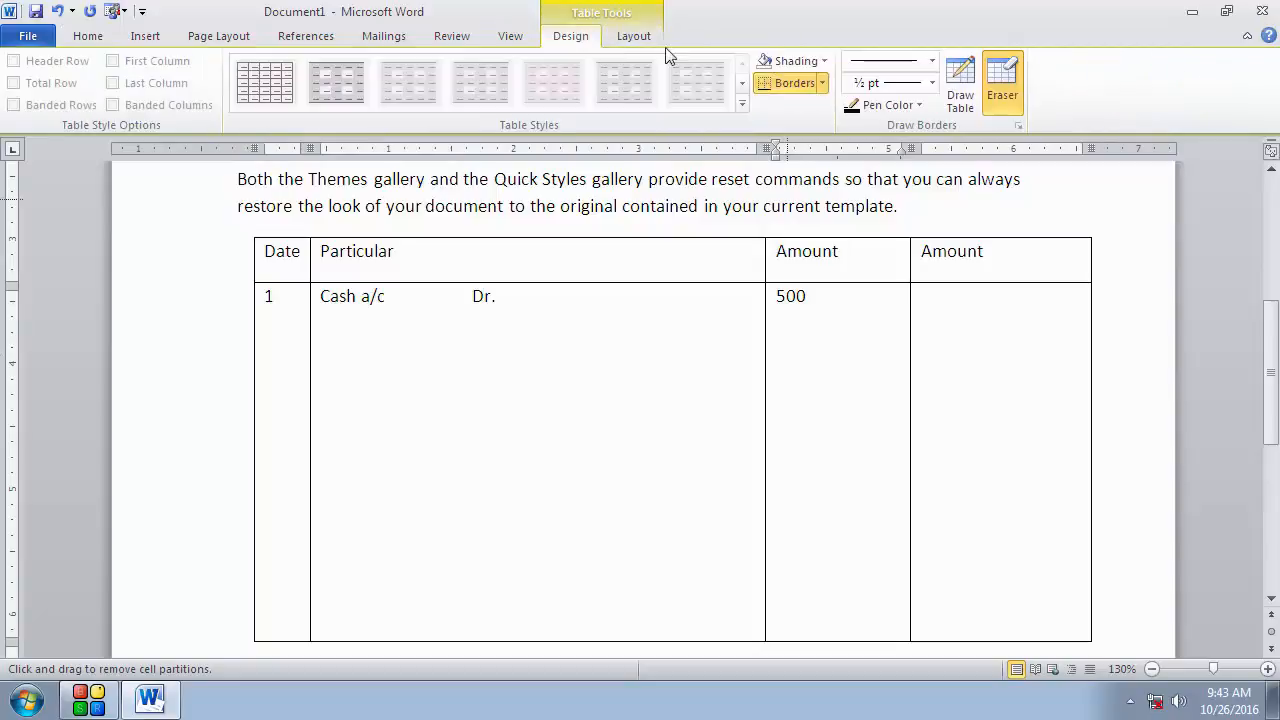
{"action": "left_click", "coordinate": [995, 88]}
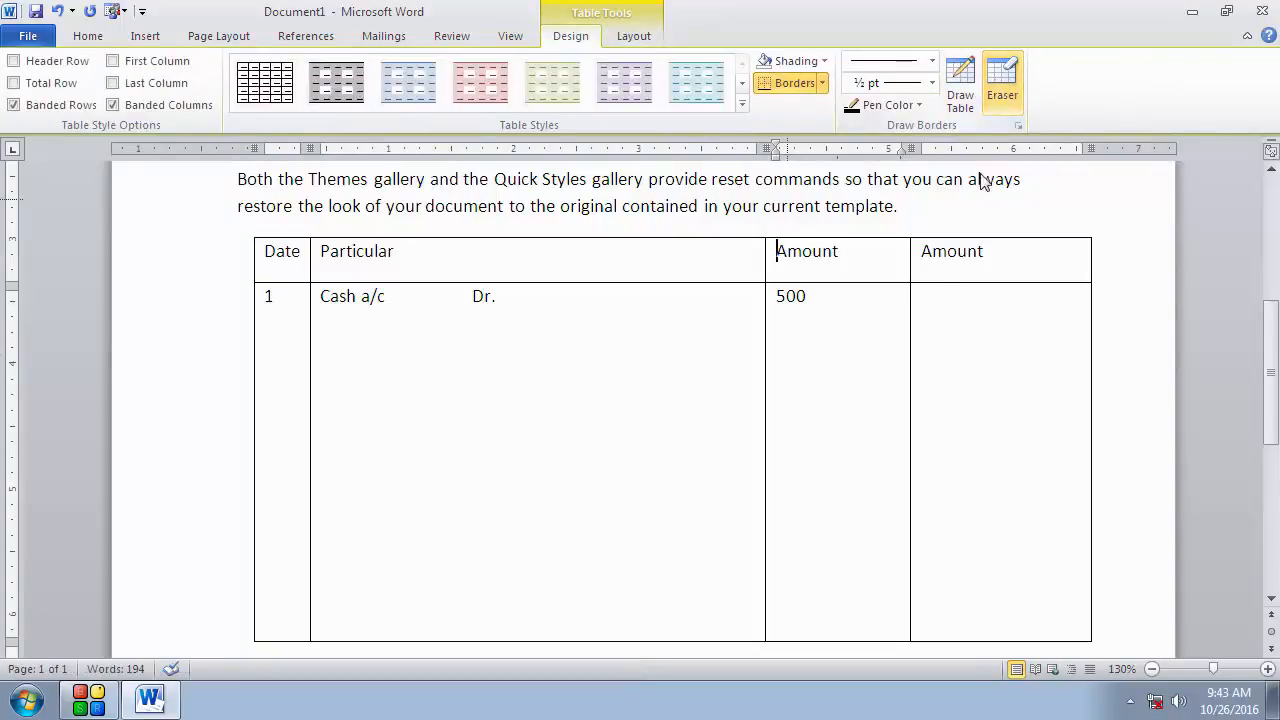
{"action": "left_click", "coordinate": [956, 309]}
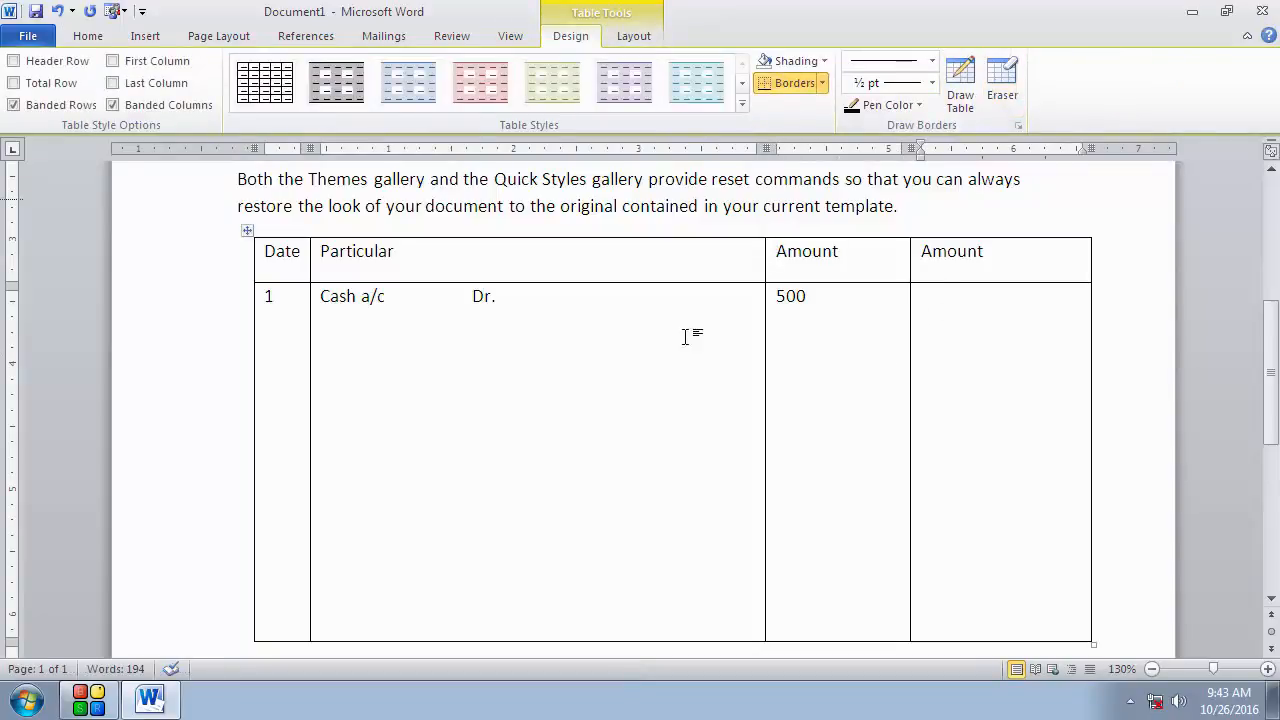
Step: Add a new line beginning 'To' followed by the credited person's name below 'Cash a/c Dr.' in the Particular cell
{"action": "left_click", "coordinate": [576, 302]}
{"action": "key", "text": "Return"}
{"action": "type", "text": "To cash "}
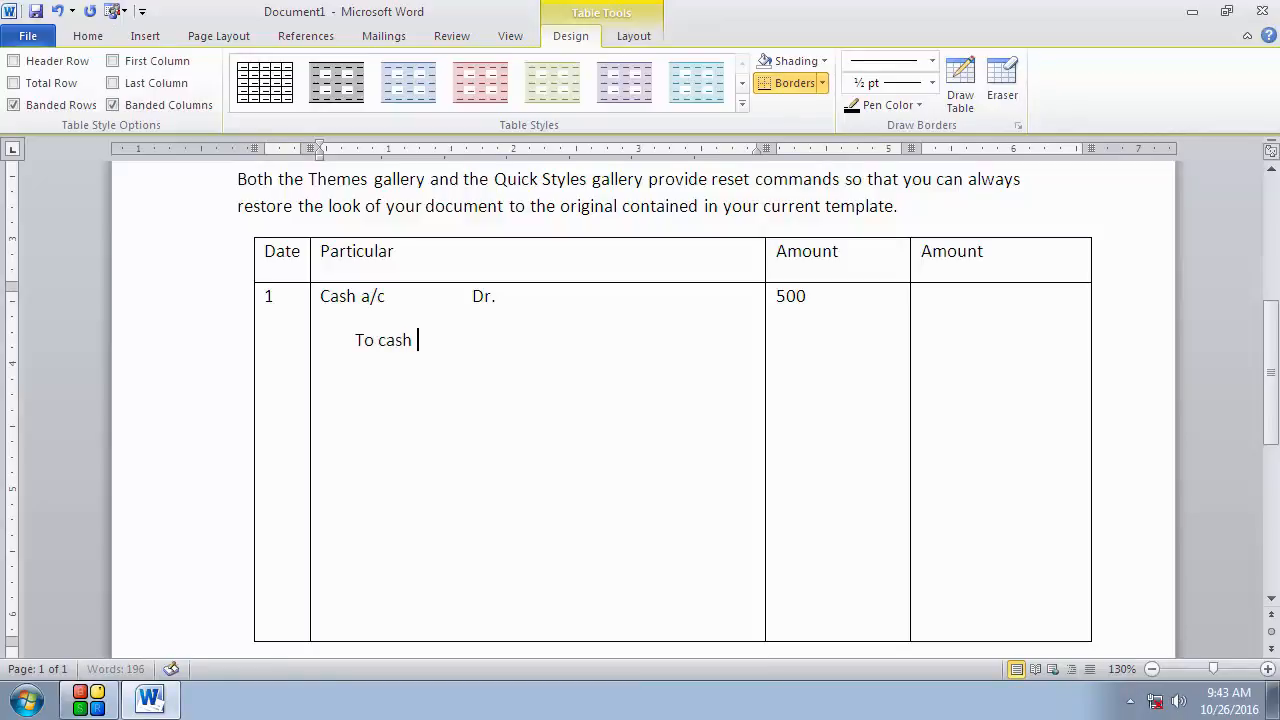
{"action": "type", "text": "A"}
{"action": "key", "text": "BackSpace"}
{"action": "key", "text": "BackSpace"}
{"action": "type", "text": "Mohan"}
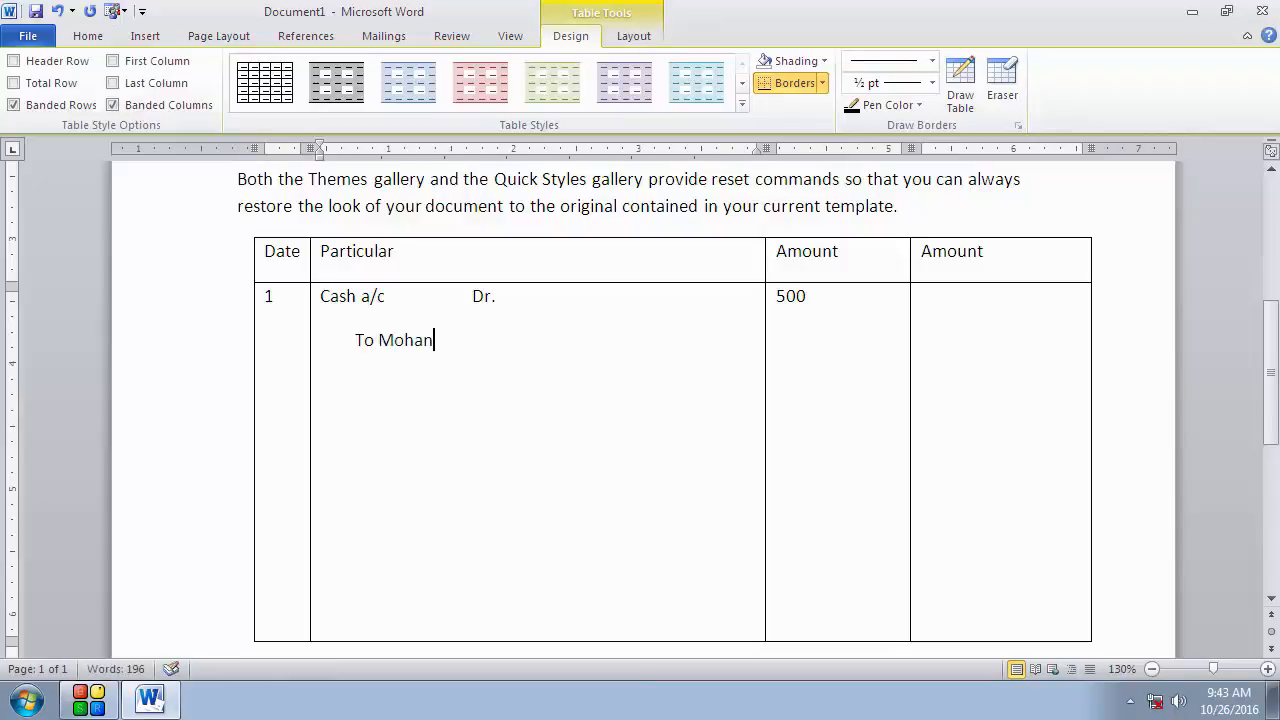
Step: Enter 500 in the second Amount column on the same line as the 'To' entry
{"action": "left_click", "coordinate": [956, 311]}
{"action": "type", "text": "500"}
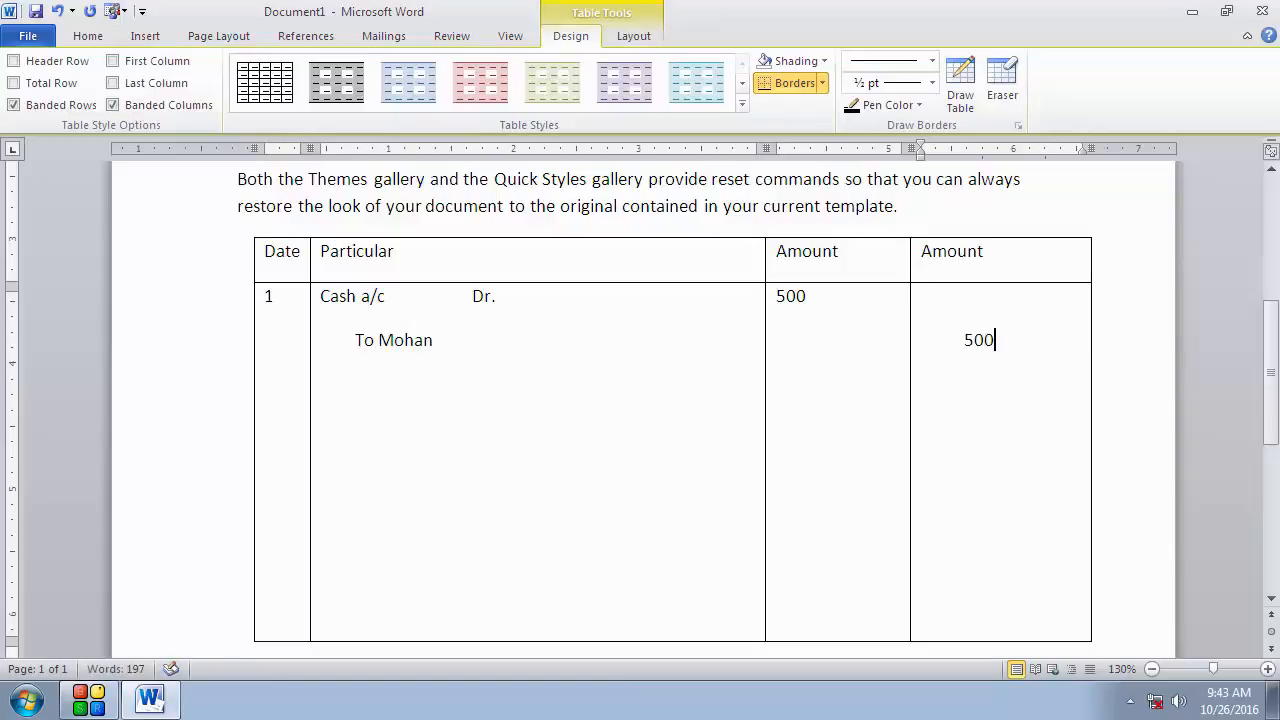
{"action": "left_click", "coordinate": [1146, 391]}
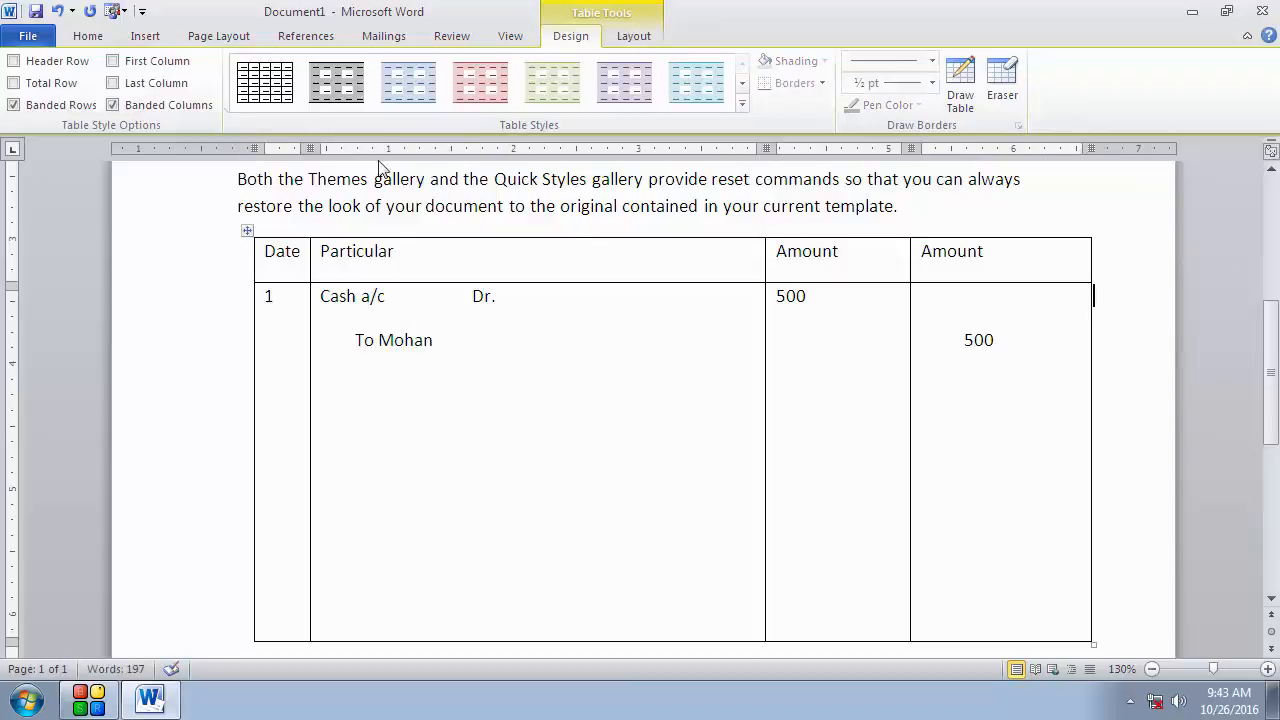
Step: Draw a new table outline about 2.75 inches wide and 1 inch high below the journal table with Draw Table
{"action": "scroll", "coordinate": [115, 55], "scroll_direction": "down", "scroll_amount": 1}
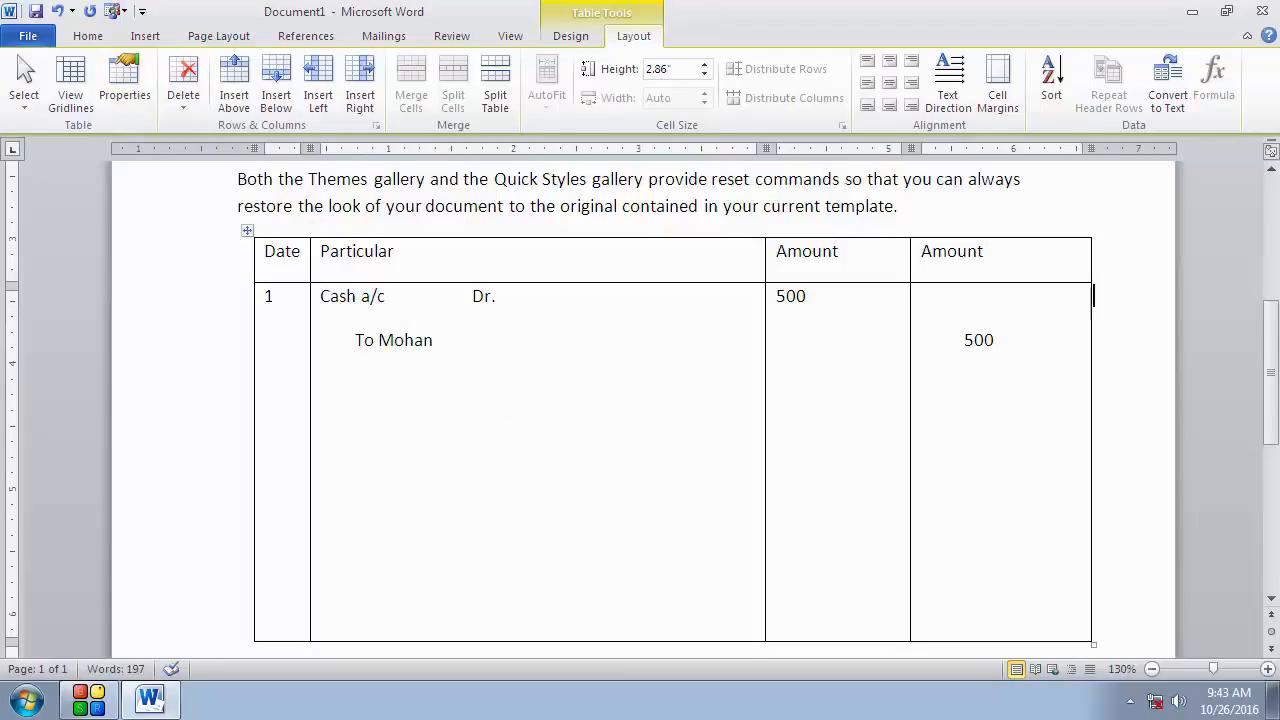
{"action": "scroll", "coordinate": [677, 434], "scroll_direction": "down", "scroll_amount": 5}
{"action": "left_click", "coordinate": [514, 494]}
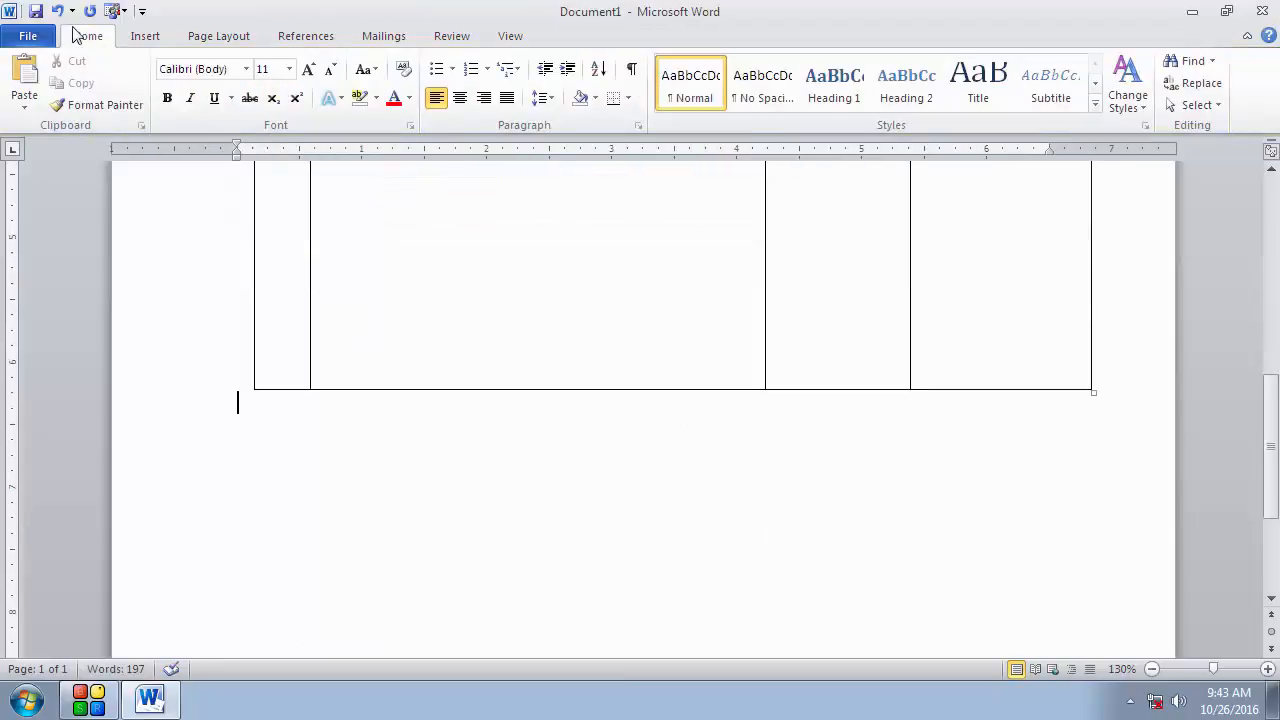
{"action": "left_click", "coordinate": [145, 38]}
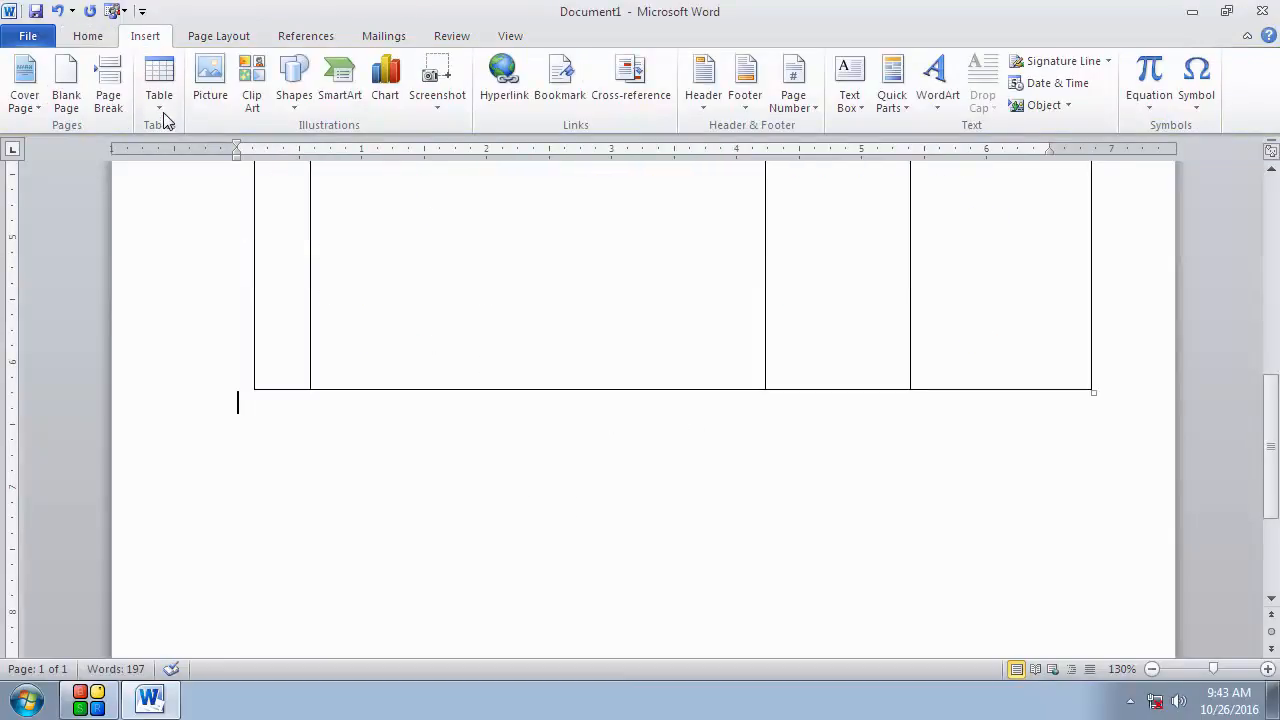
{"action": "left_click", "coordinate": [160, 95]}
{"action": "left_click", "coordinate": [182, 327]}
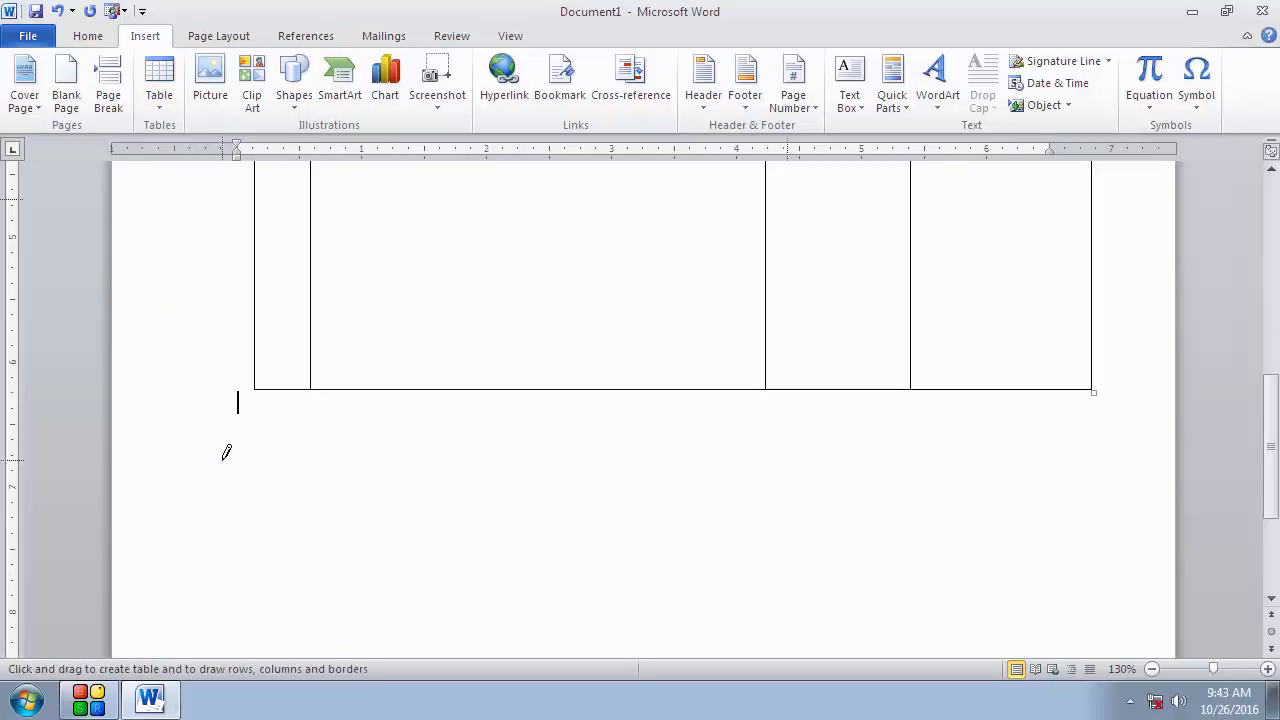
{"action": "mouse_move", "coordinate": [255, 434]}
{"action": "left_mouse_down"}
{"action": "mouse_move", "coordinate": [274, 486]}
{"action": "mouse_move", "coordinate": [599, 566]}
{"action": "left_mouse_up"}
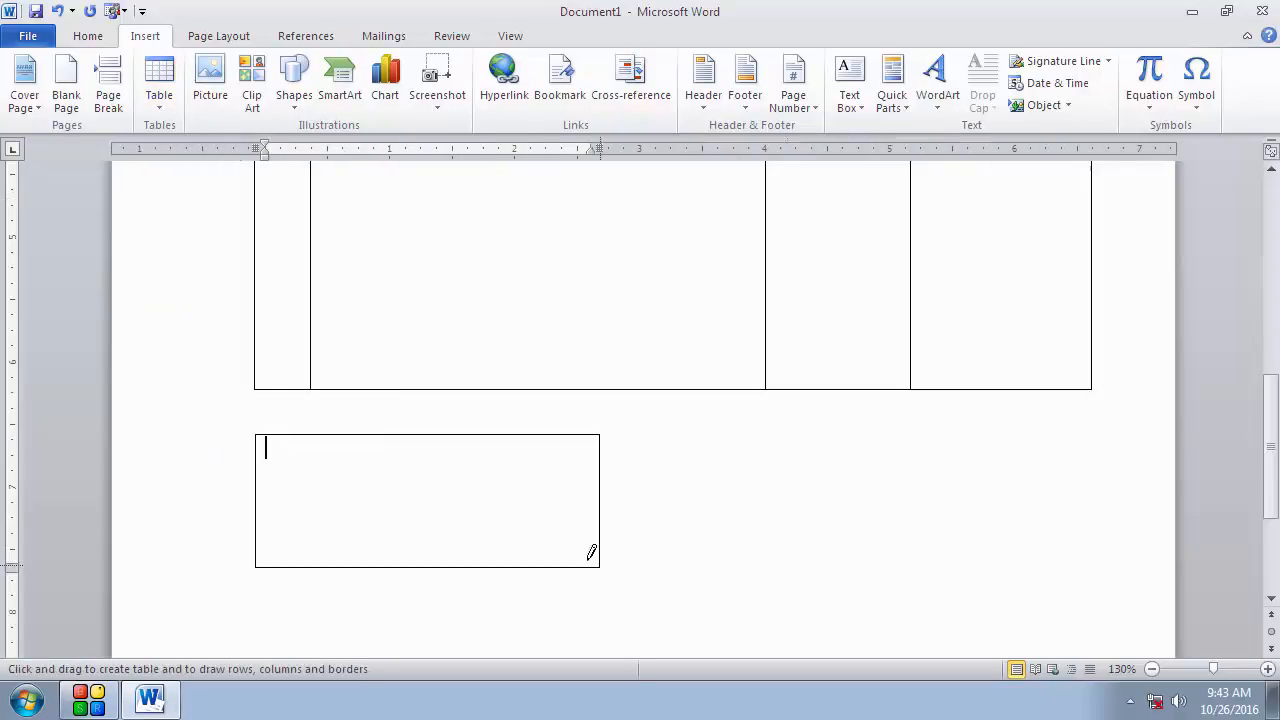
Step: Draw two column lines, a header row line and a diagonal in the top-left cell of the new table
{"action": "left_click_drag", "start_coordinate": [320, 435], "coordinate": [244, 502]}
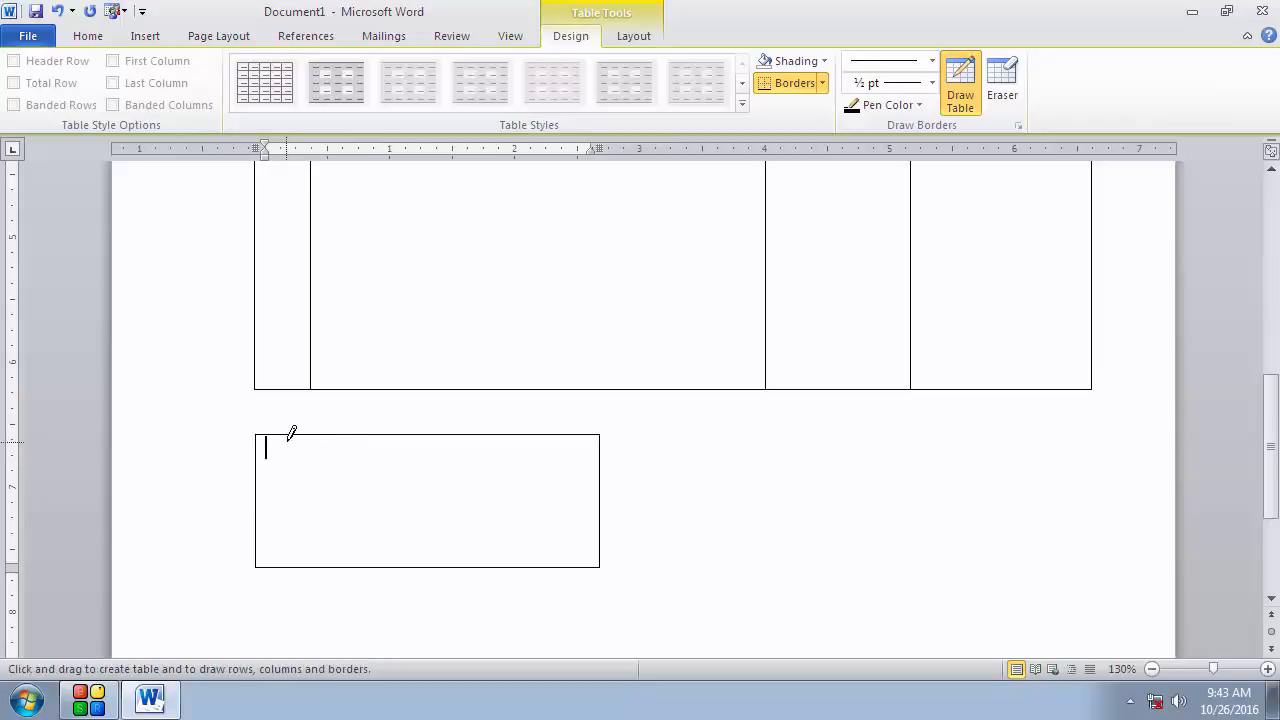
{"action": "mouse_move", "coordinate": [287, 436]}
{"action": "left_mouse_down"}
{"action": "mouse_move", "coordinate": [300, 517]}
{"action": "mouse_move", "coordinate": [286, 509]}
{"action": "left_mouse_up"}
{"action": "left_click_drag", "start_coordinate": [263, 450], "coordinate": [488, 446]}
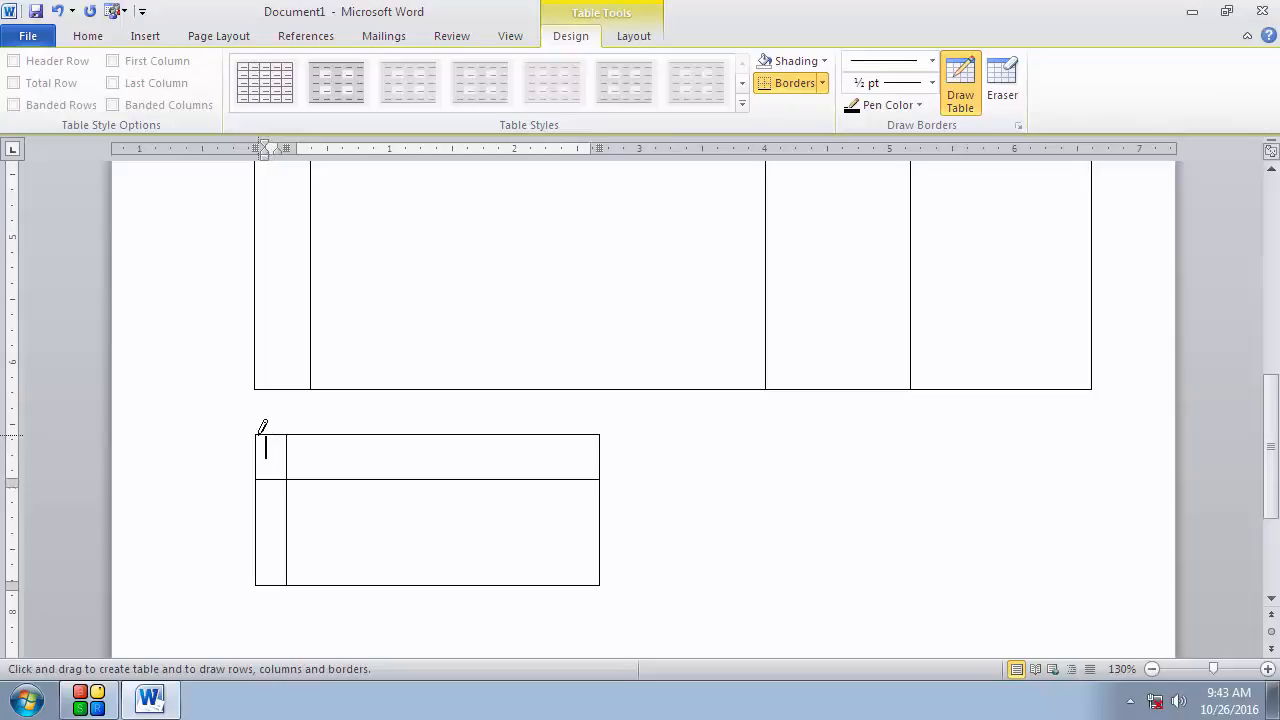
{"action": "left_click_drag", "start_coordinate": [263, 436], "coordinate": [287, 480]}
{"action": "mouse_move", "coordinate": [520, 434]}
{"action": "left_mouse_down"}
{"action": "mouse_move", "coordinate": [449, 463]}
{"action": "mouse_move", "coordinate": [439, 487]}
{"action": "mouse_move", "coordinate": [443, 466]}
{"action": "mouse_move", "coordinate": [563, 460]}
{"action": "mouse_move", "coordinate": [571, 566]}
{"action": "mouse_move", "coordinate": [560, 597]}
{"action": "mouse_move", "coordinate": [535, 598]}
{"action": "left_mouse_up"}
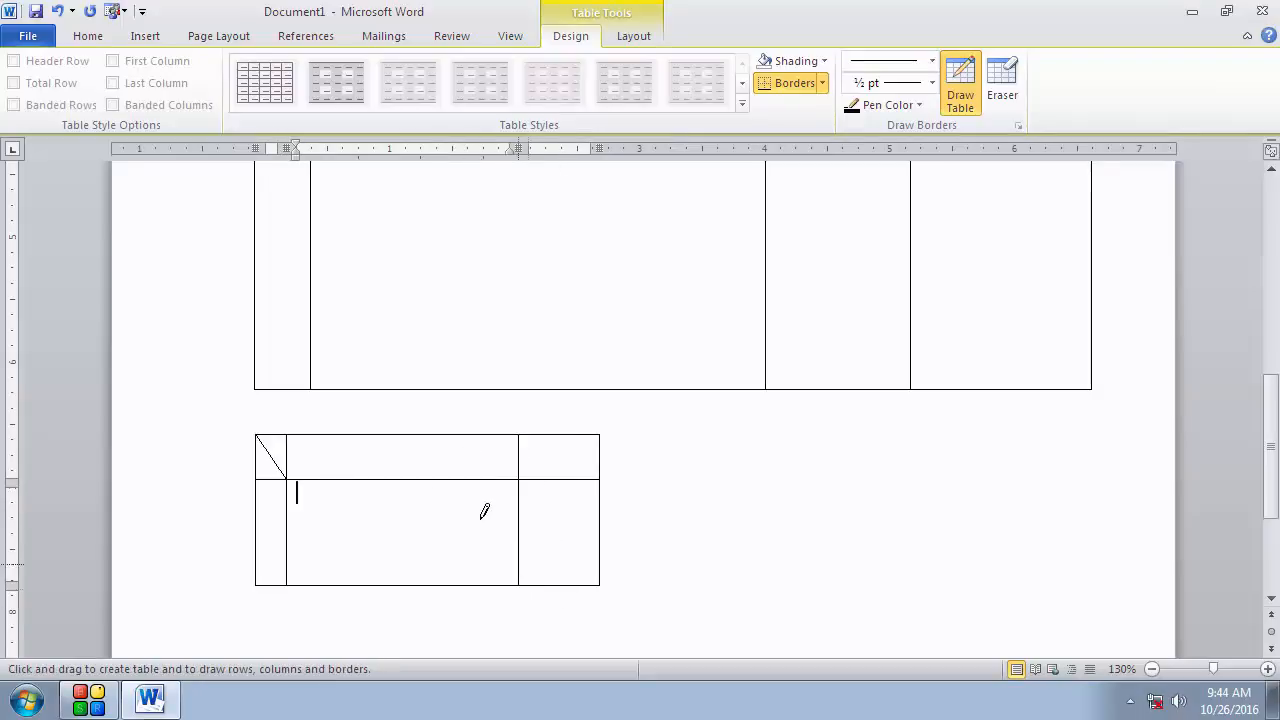
Step: Draw diagonal lines across the lower middle, top right and top middle cells, then leave Draw Table
{"action": "left_click_drag", "start_coordinate": [286, 479], "coordinate": [518, 585]}
{"action": "left_click_drag", "start_coordinate": [599, 435], "coordinate": [518, 479]}
{"action": "left_click_drag", "start_coordinate": [370, 435], "coordinate": [533, 457]}
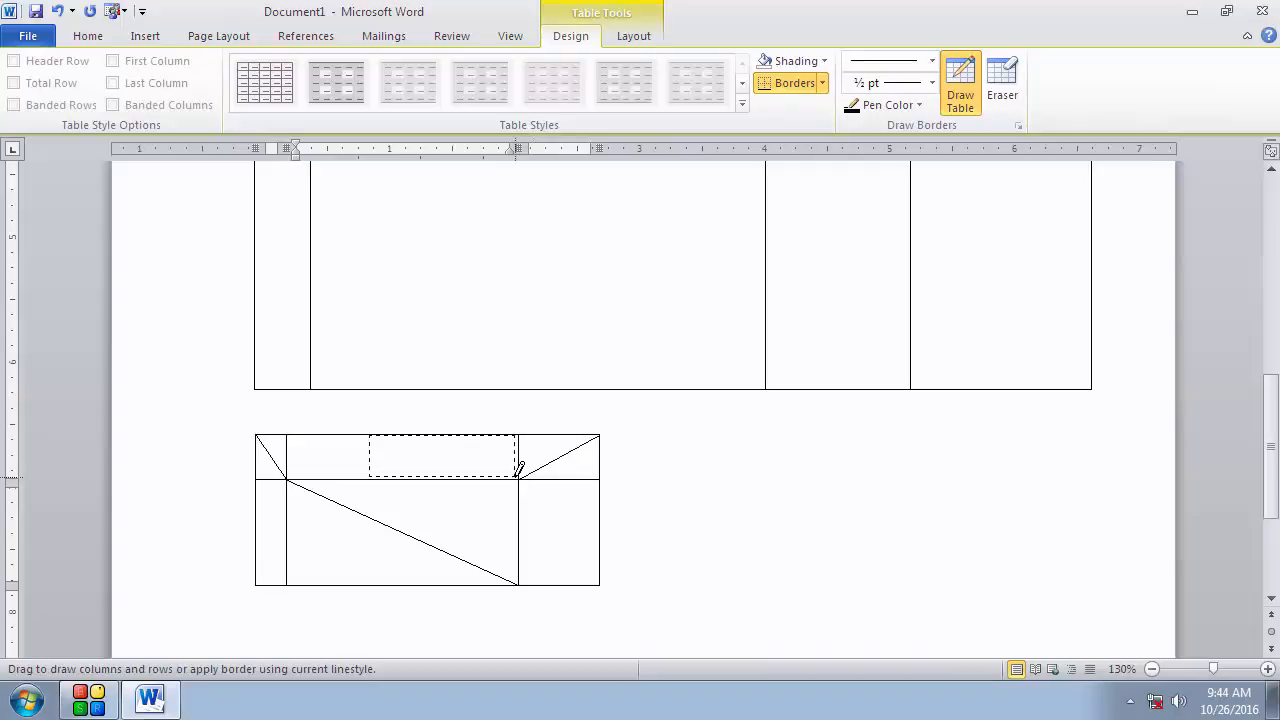
{"action": "mouse_move", "coordinate": [515, 477]}
{"action": "left_mouse_down"}
{"action": "mouse_move", "coordinate": [179, 406]}
{"action": "mouse_move", "coordinate": [189, 403]}
{"action": "left_mouse_up"}
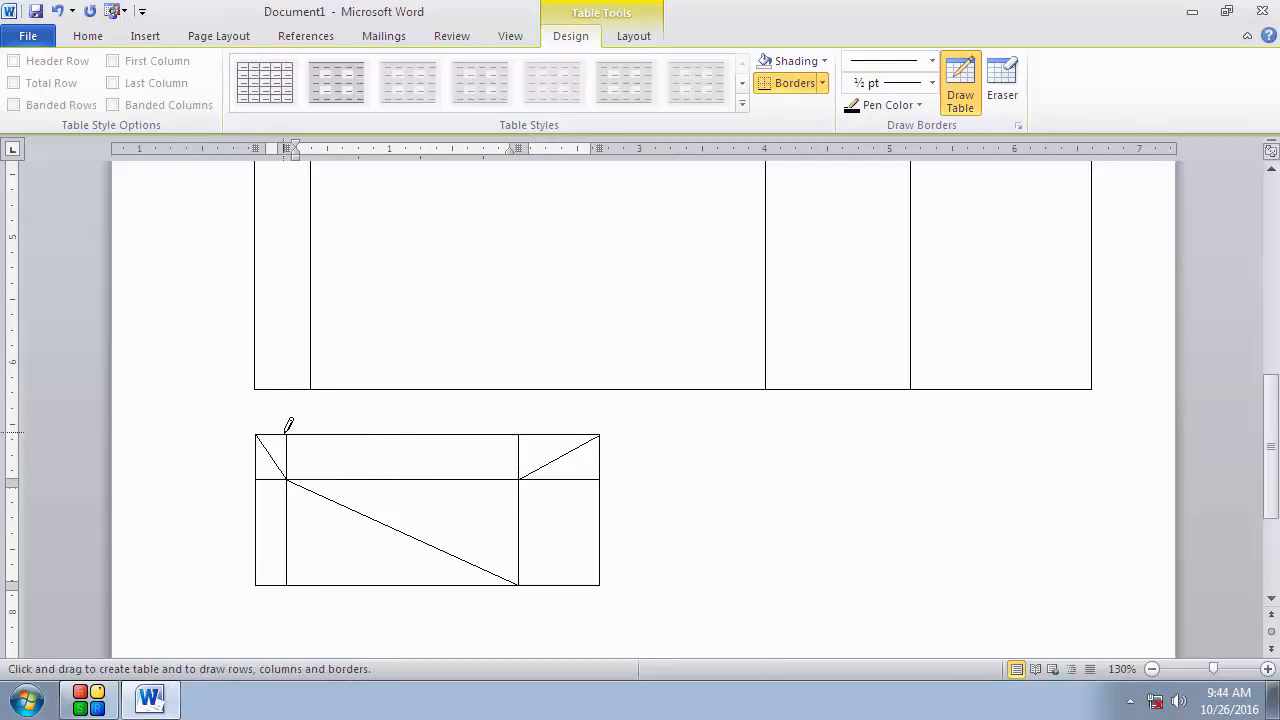
{"action": "left_click_drag", "start_coordinate": [288, 434], "coordinate": [502, 467]}
{"action": "left_click", "coordinate": [960, 83]}
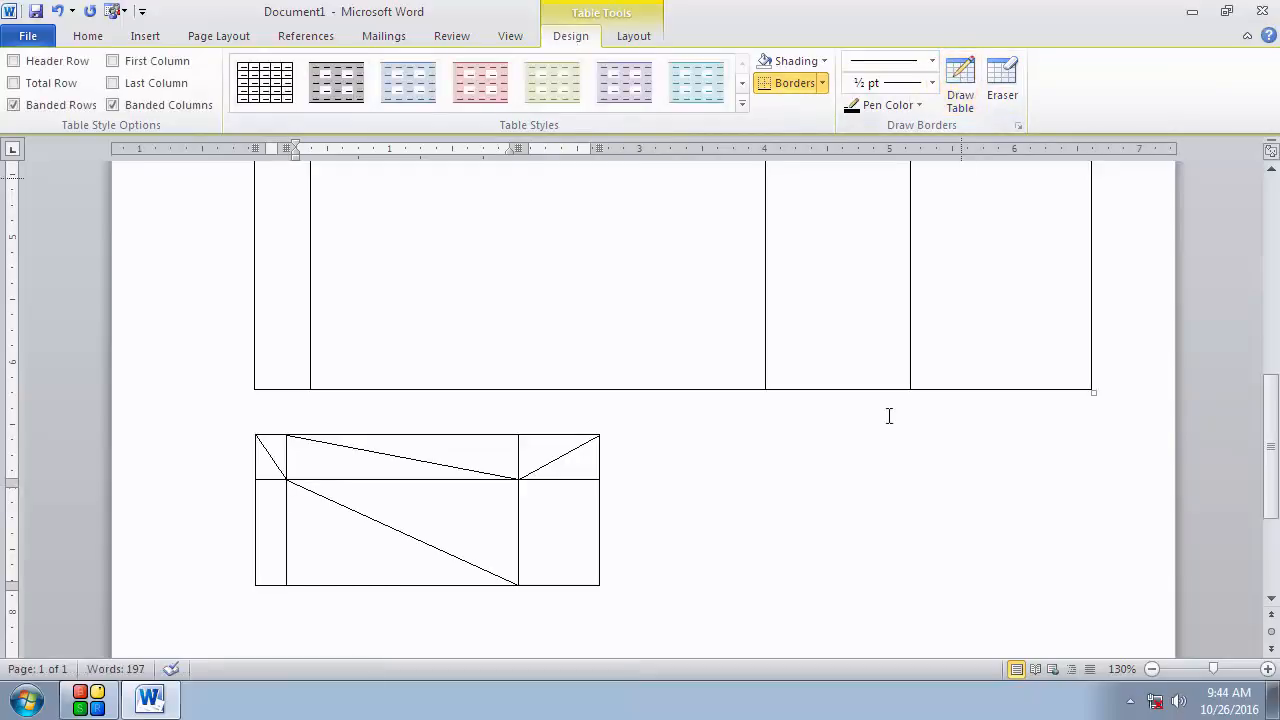
{"action": "scroll", "coordinate": [737, 474], "scroll_direction": "up", "scroll_amount": 4}
{"action": "scroll", "coordinate": [600, 397], "scroll_direction": "up", "scroll_amount": 1}
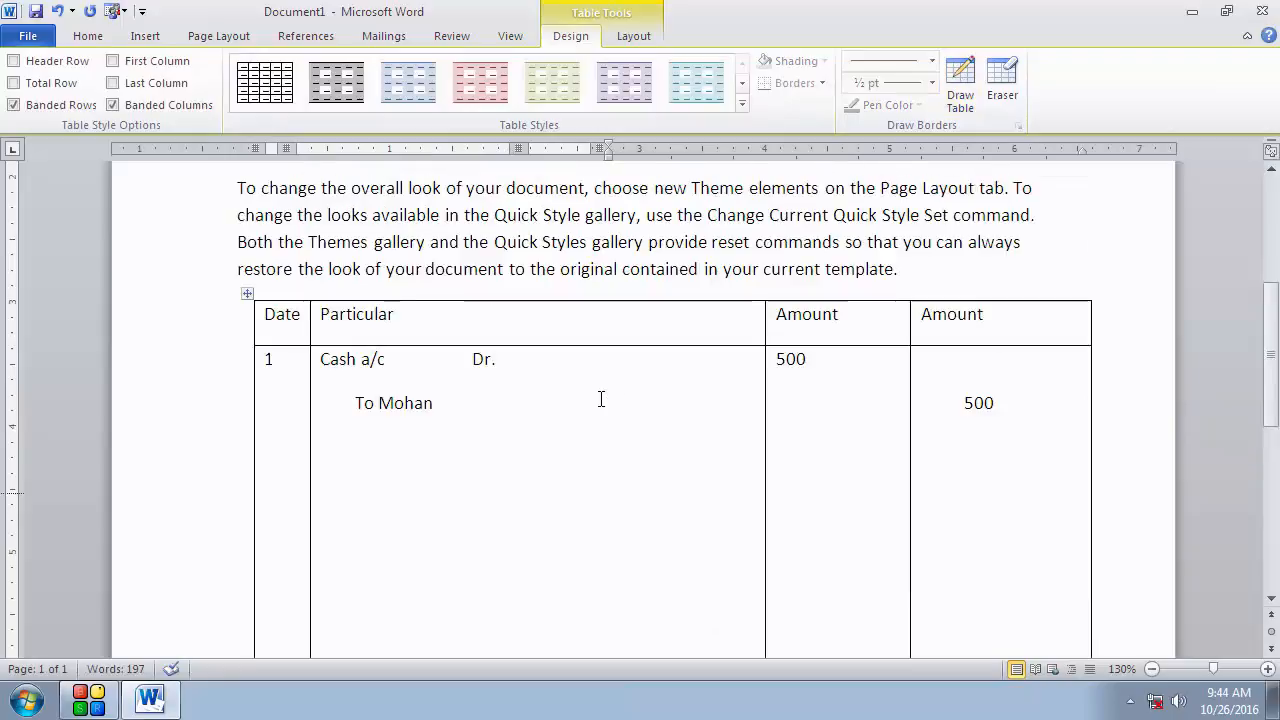
{"action": "scroll", "coordinate": [600, 397], "scroll_direction": "down", "scroll_amount": 1}
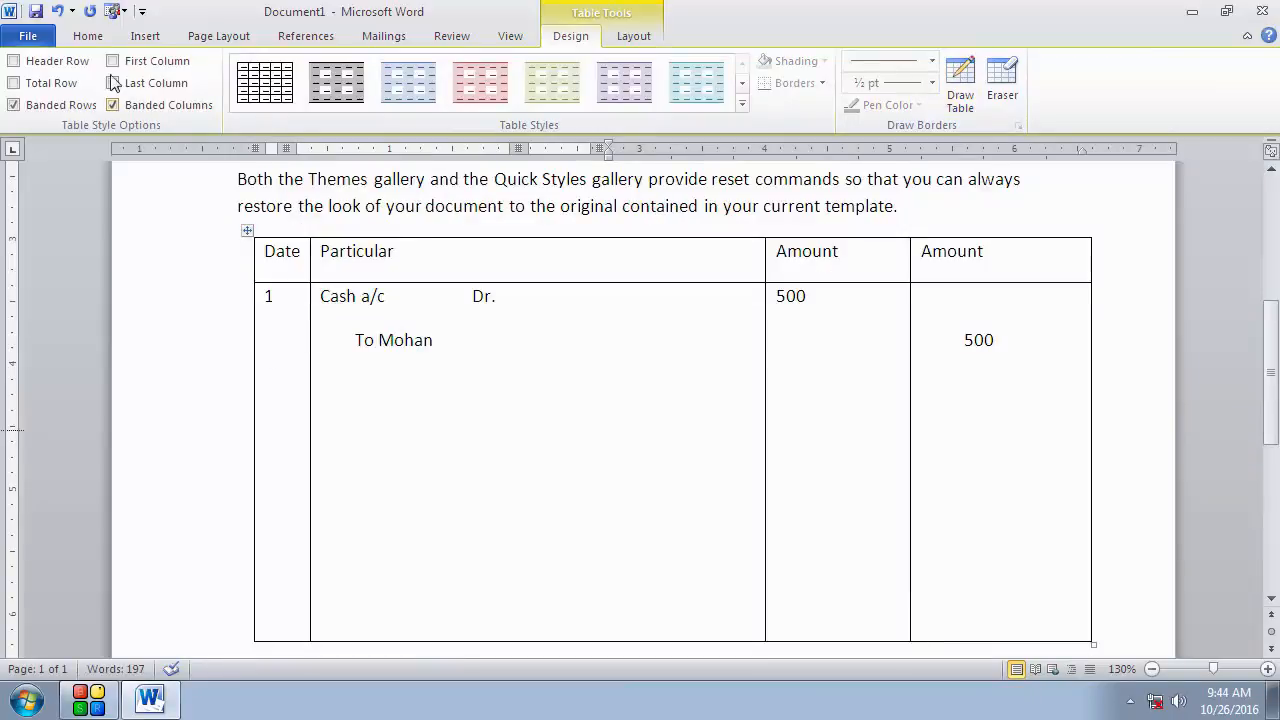
{"action": "left_click", "coordinate": [146, 37]}
{"action": "left_click", "coordinate": [163, 112]}
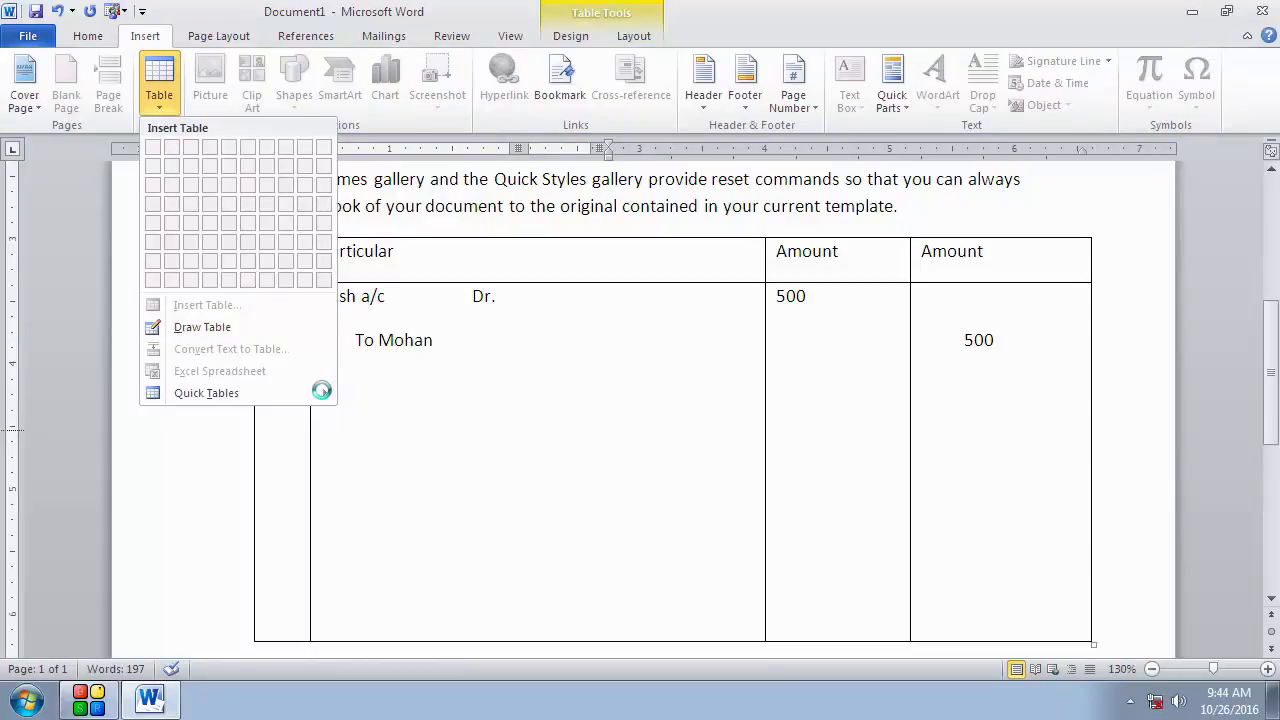
{"action": "scroll", "coordinate": [386, 403], "scroll_direction": "down", "scroll_amount": 6}
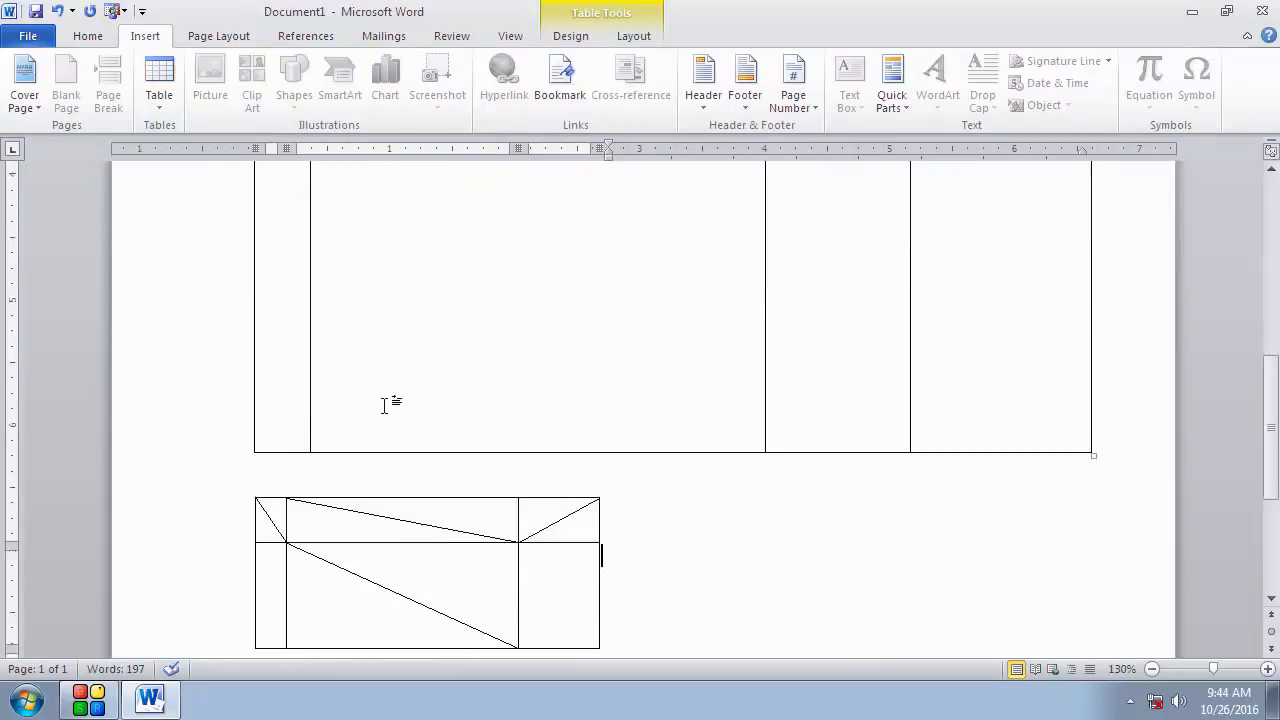
Step: Insert the Tabular List quick table on the blank second page
{"action": "left_click", "coordinate": [722, 387]}
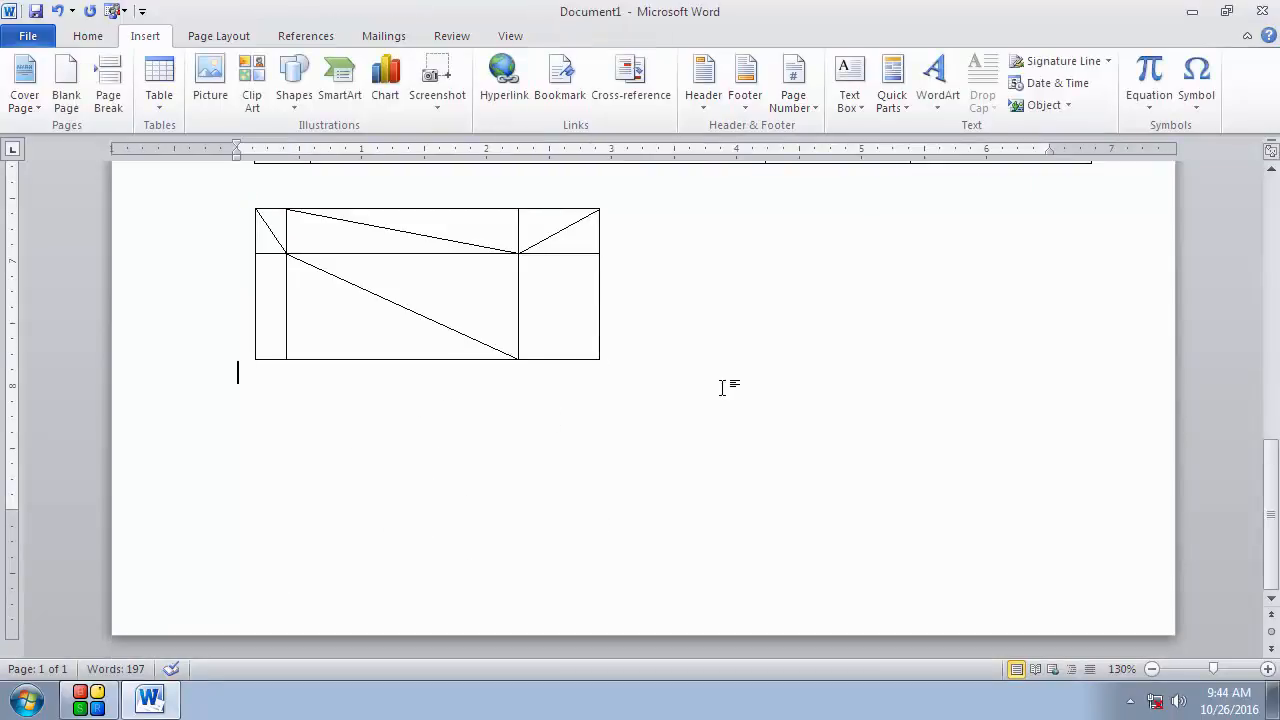
{"action": "scroll", "coordinate": [723, 386], "scroll_direction": "down", "scroll_amount": 5}
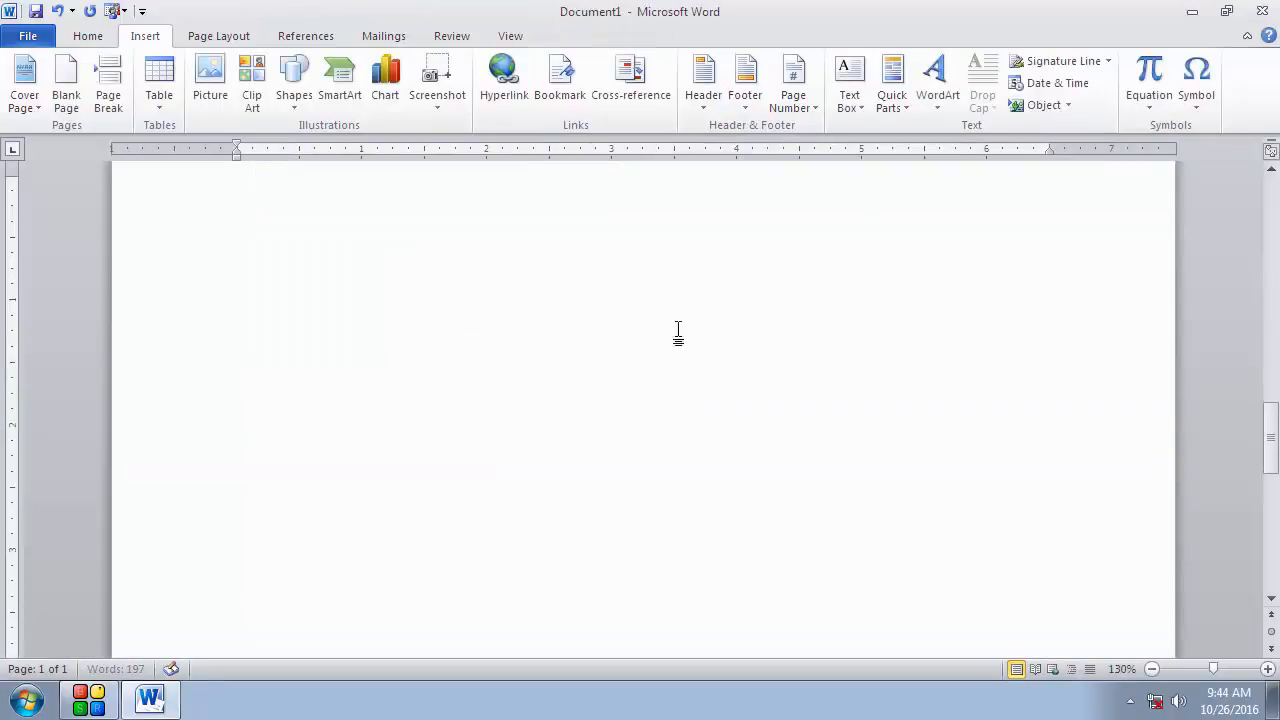
{"action": "left_click", "coordinate": [507, 234]}
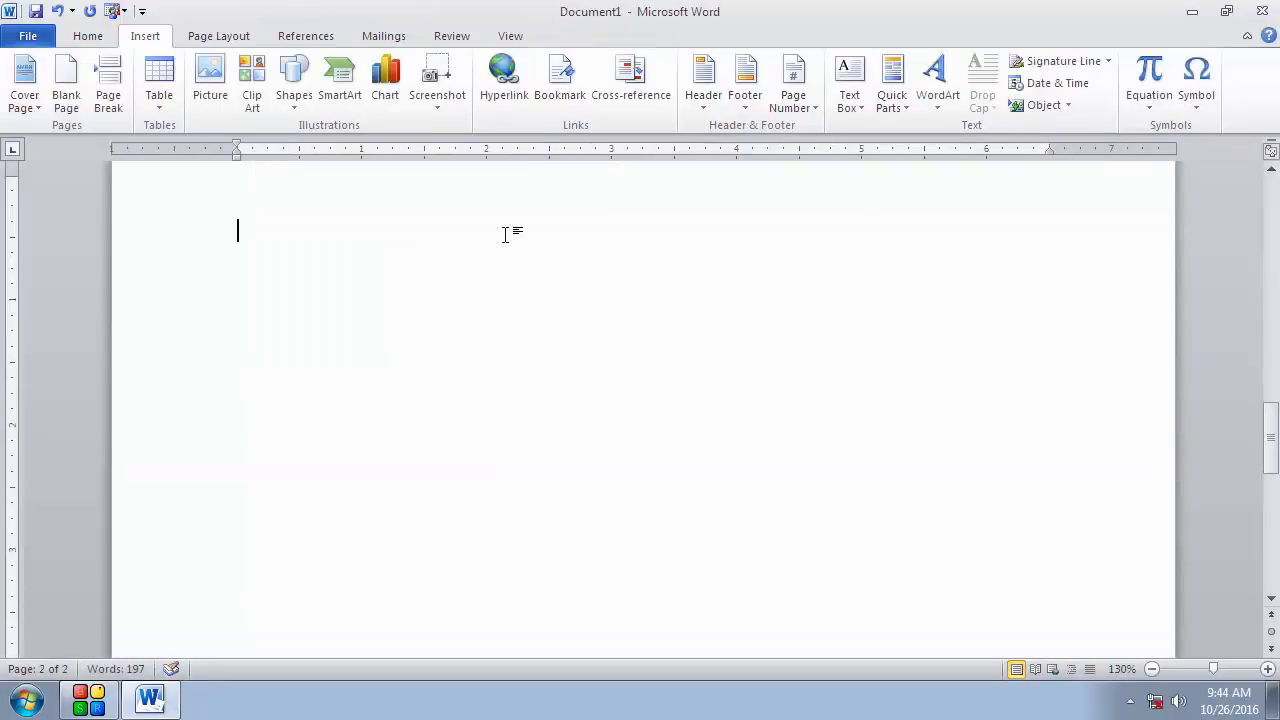
{"action": "left_click", "coordinate": [157, 108]}
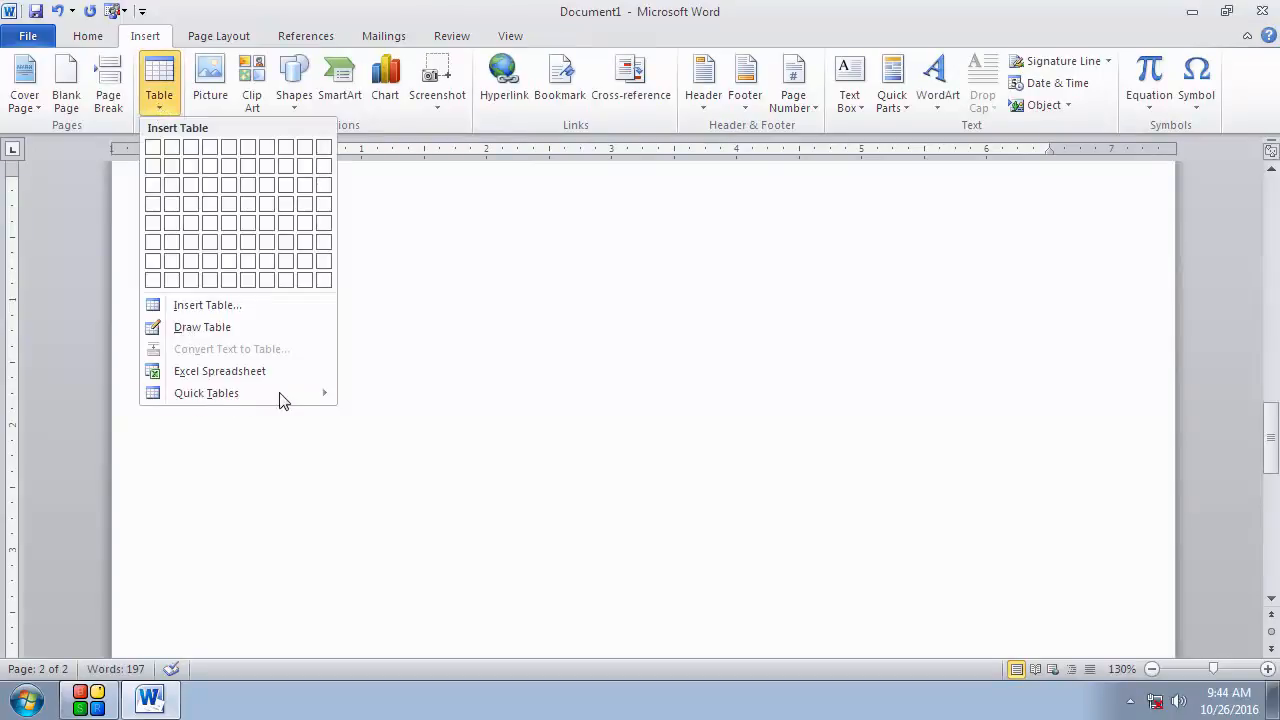
{"action": "mouse_move", "coordinate": [320, 397]}
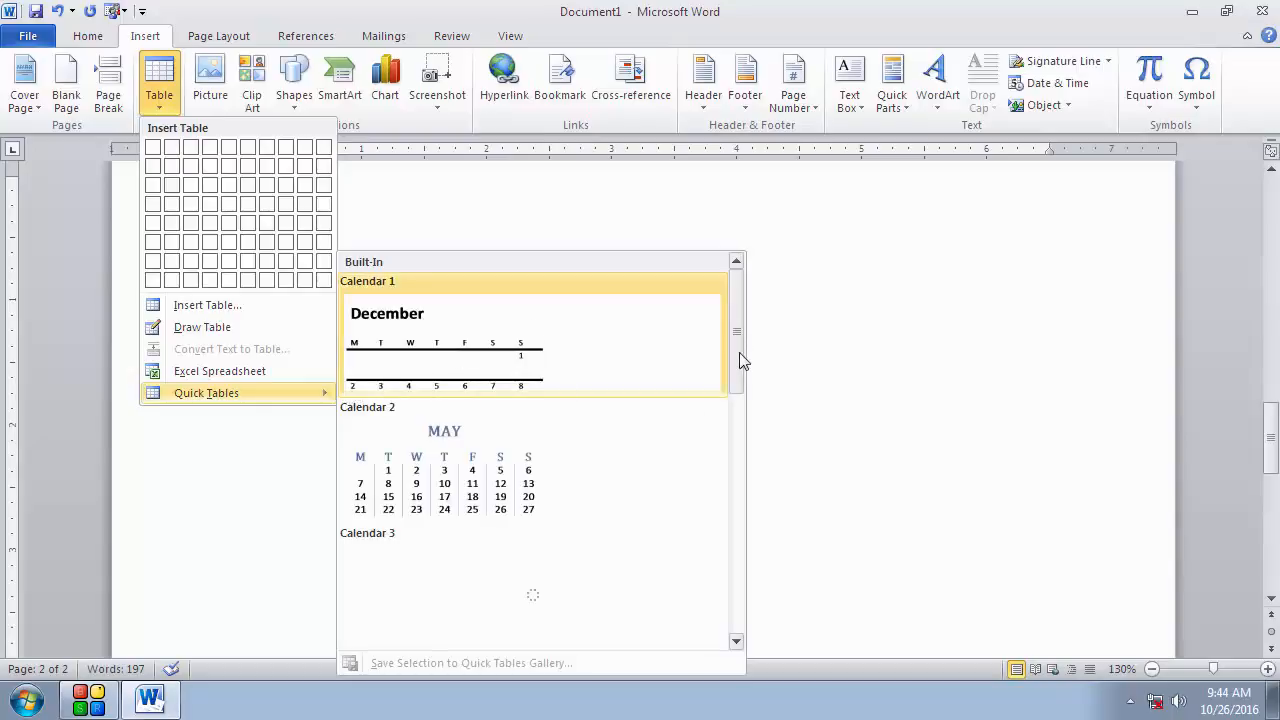
{"action": "left_click", "coordinate": [738, 639]}
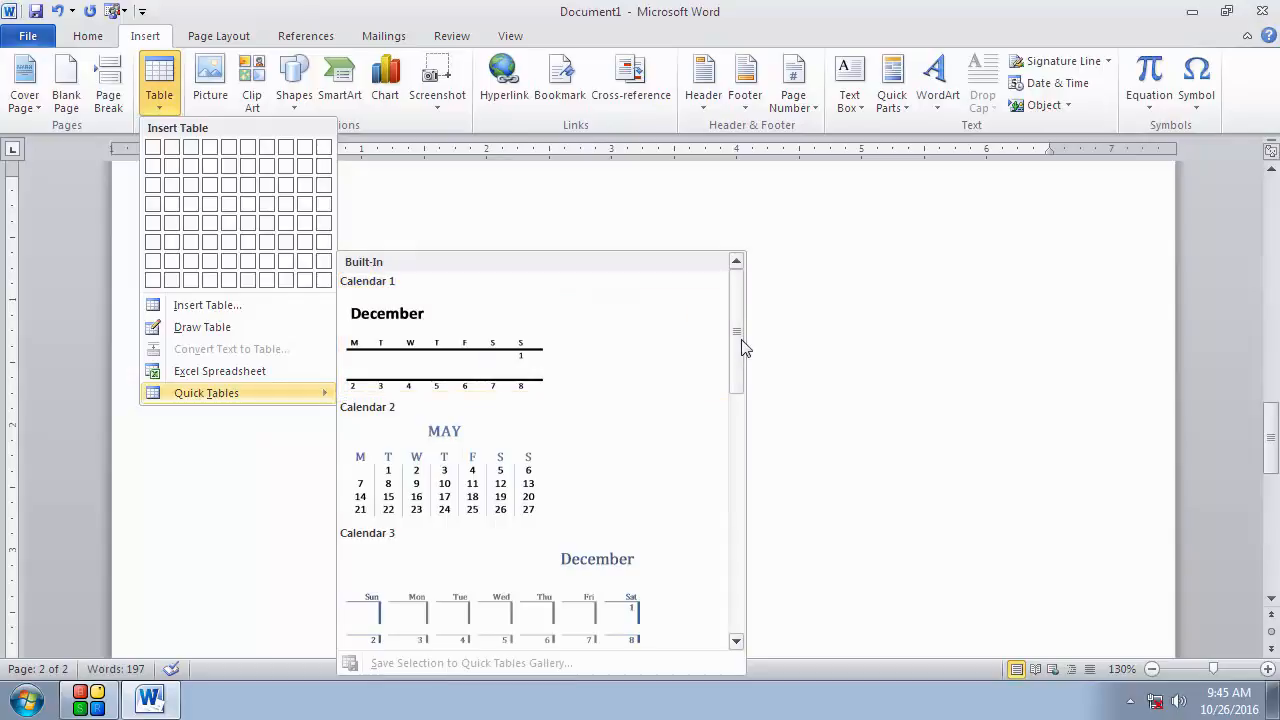
{"action": "left_click_drag", "start_coordinate": [740, 346], "coordinate": [729, 517]}
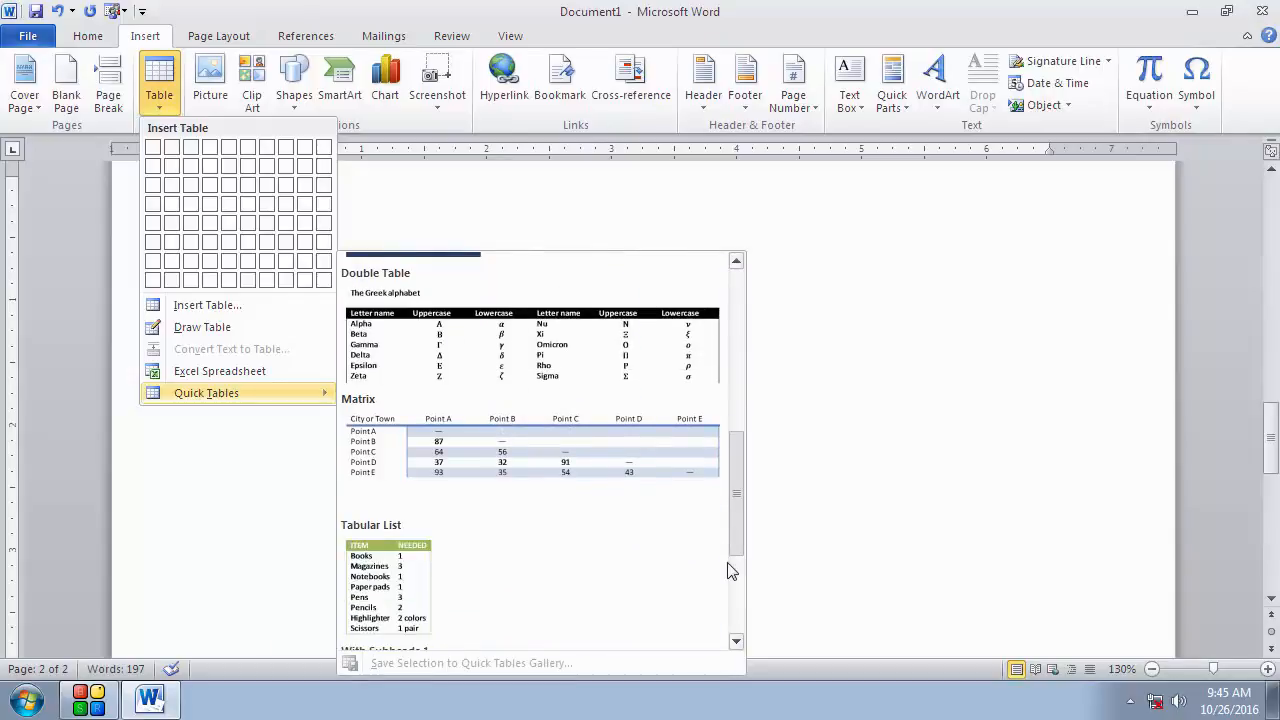
{"action": "left_click", "coordinate": [544, 542]}
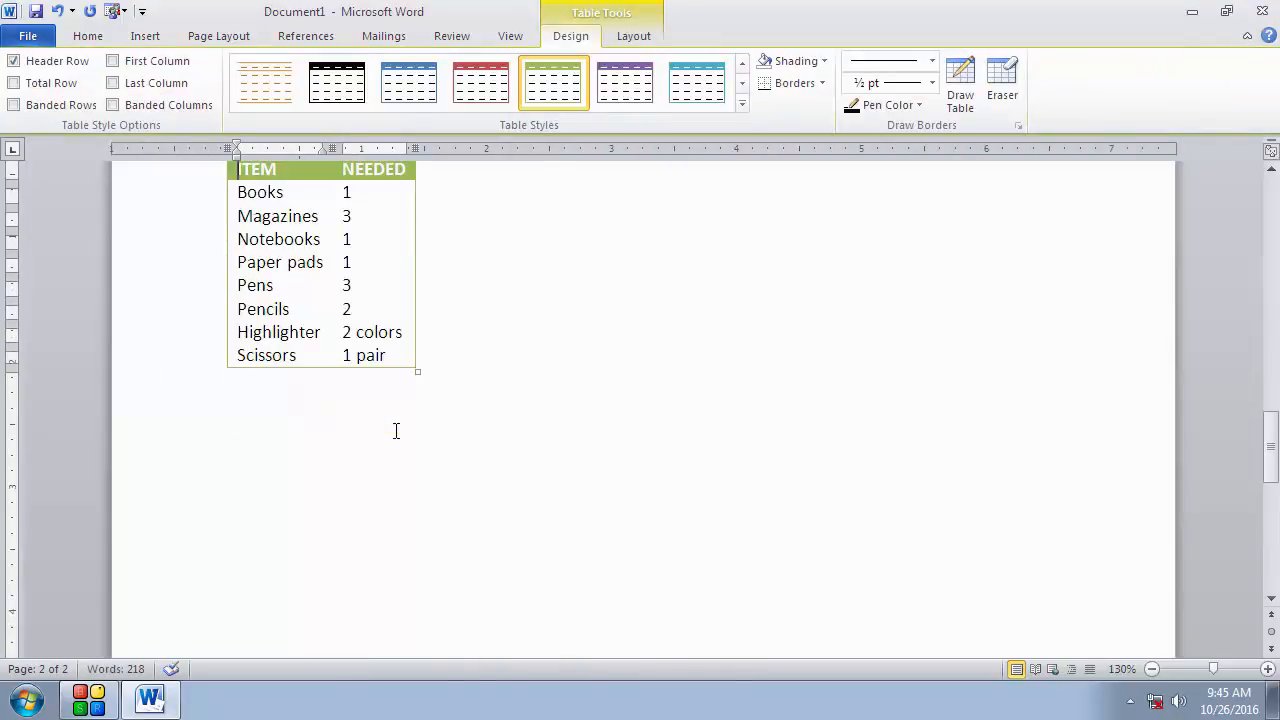
Step: Replace 'Books' with 'dfds' and its quantity with 'd', and bold the letters 'Magazi' in the quick table
{"action": "left_click_drag", "start_coordinate": [290, 257], "coordinate": [238, 253]}
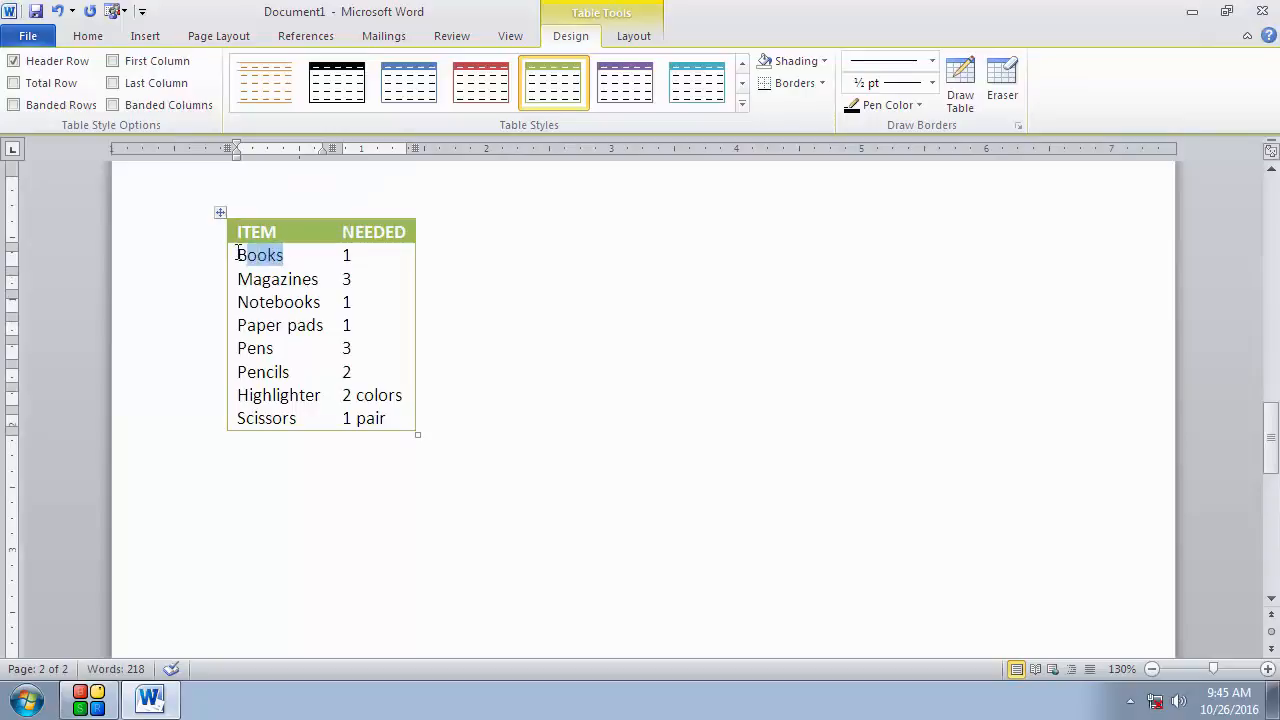
{"action": "type", "text": "dfds"}
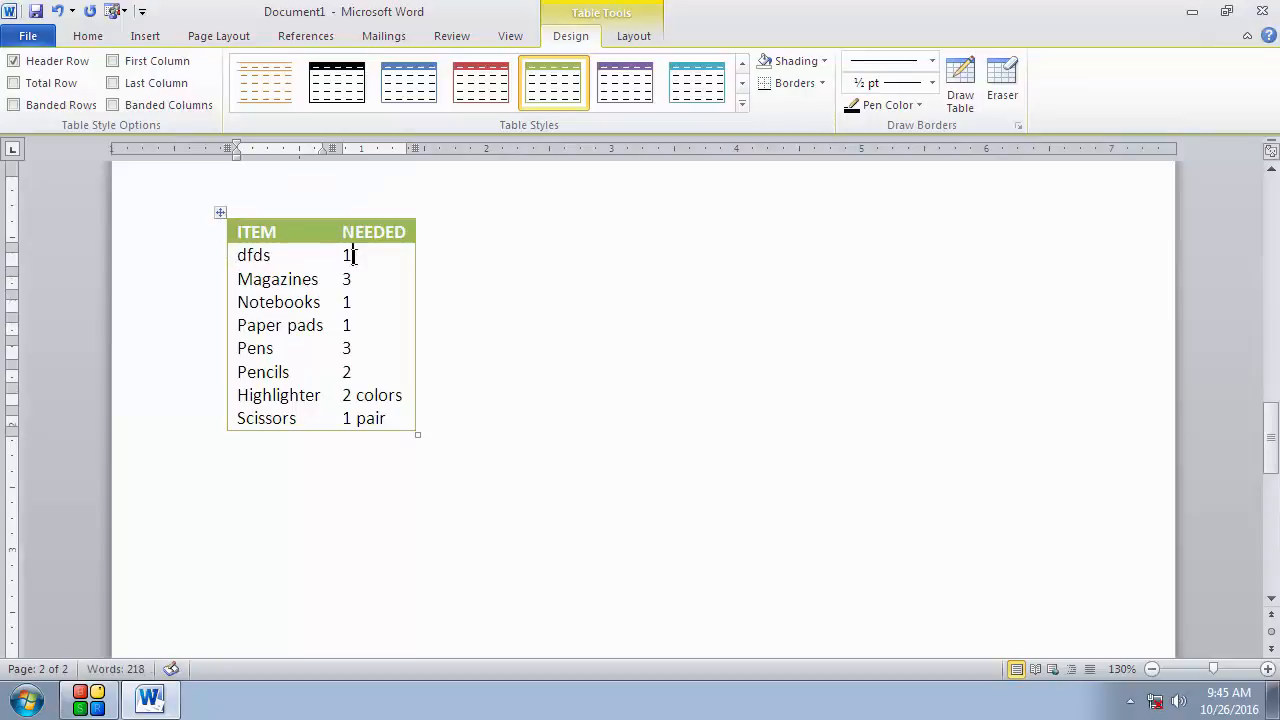
{"action": "left_click", "coordinate": [353, 256]}
{"action": "double_click", "coordinate": [353, 256]}
{"action": "type", "text": "d"}
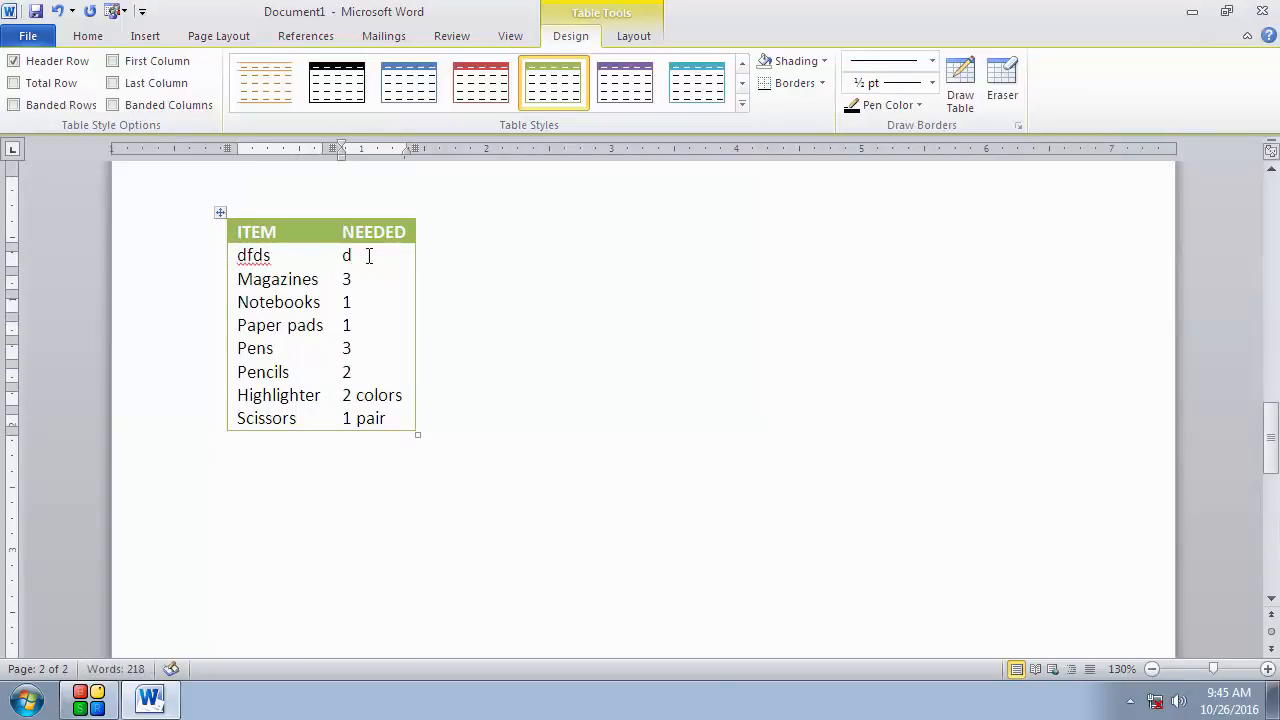
{"action": "left_click_drag", "start_coordinate": [295, 279], "coordinate": [238, 279]}
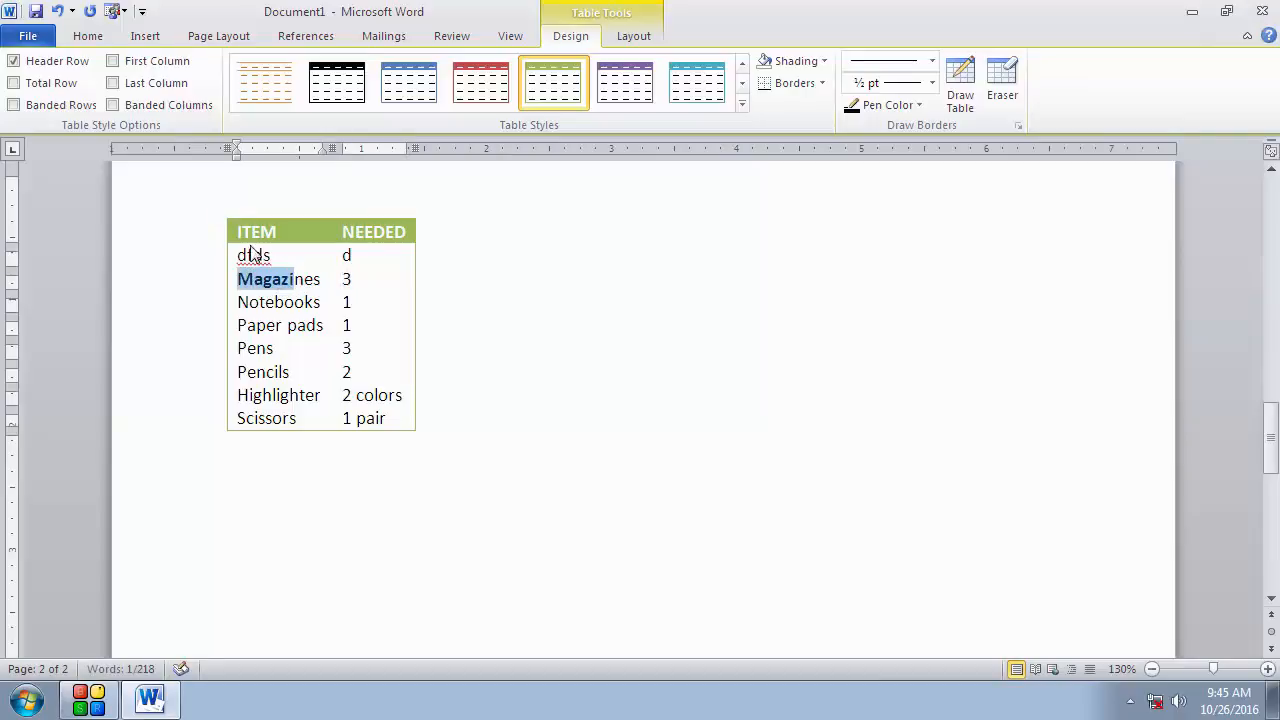
{"action": "left_click", "coordinate": [518, 306]}
Step: Select the whole quick table and delete it
{"action": "scroll", "coordinate": [261, 268], "scroll_direction": "up", "scroll_amount": 1}
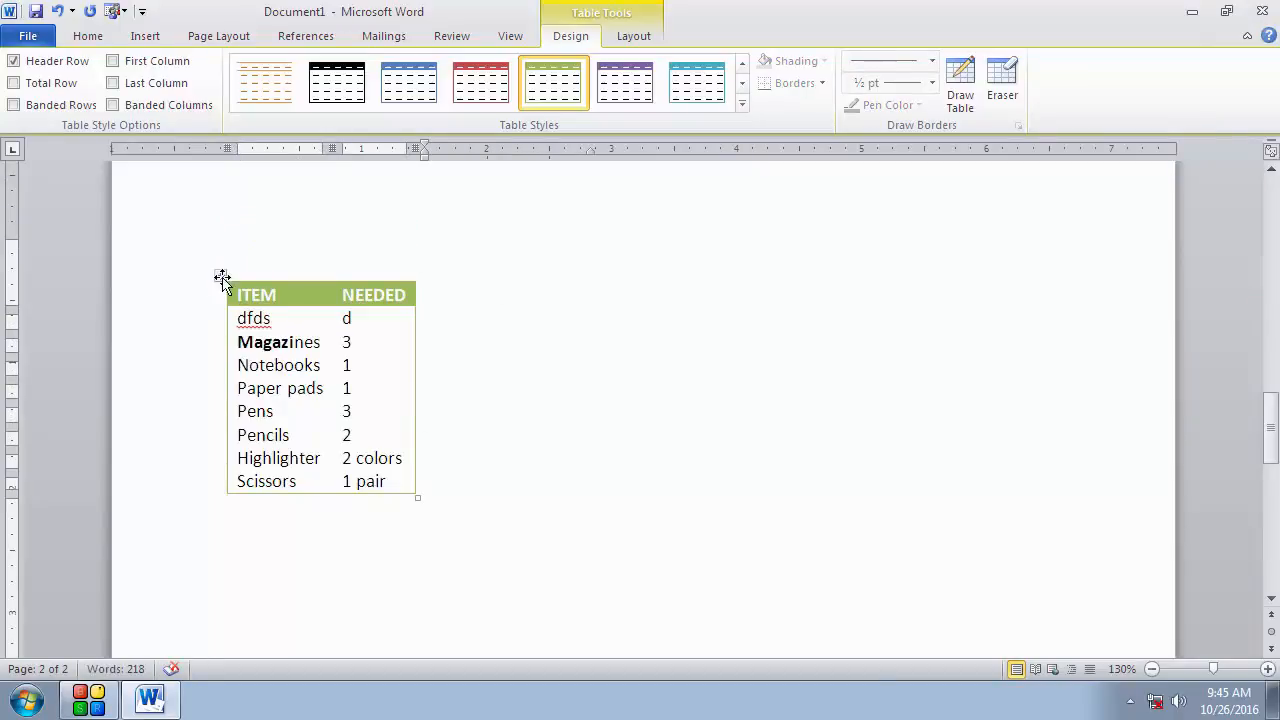
{"action": "left_click", "coordinate": [222, 278]}
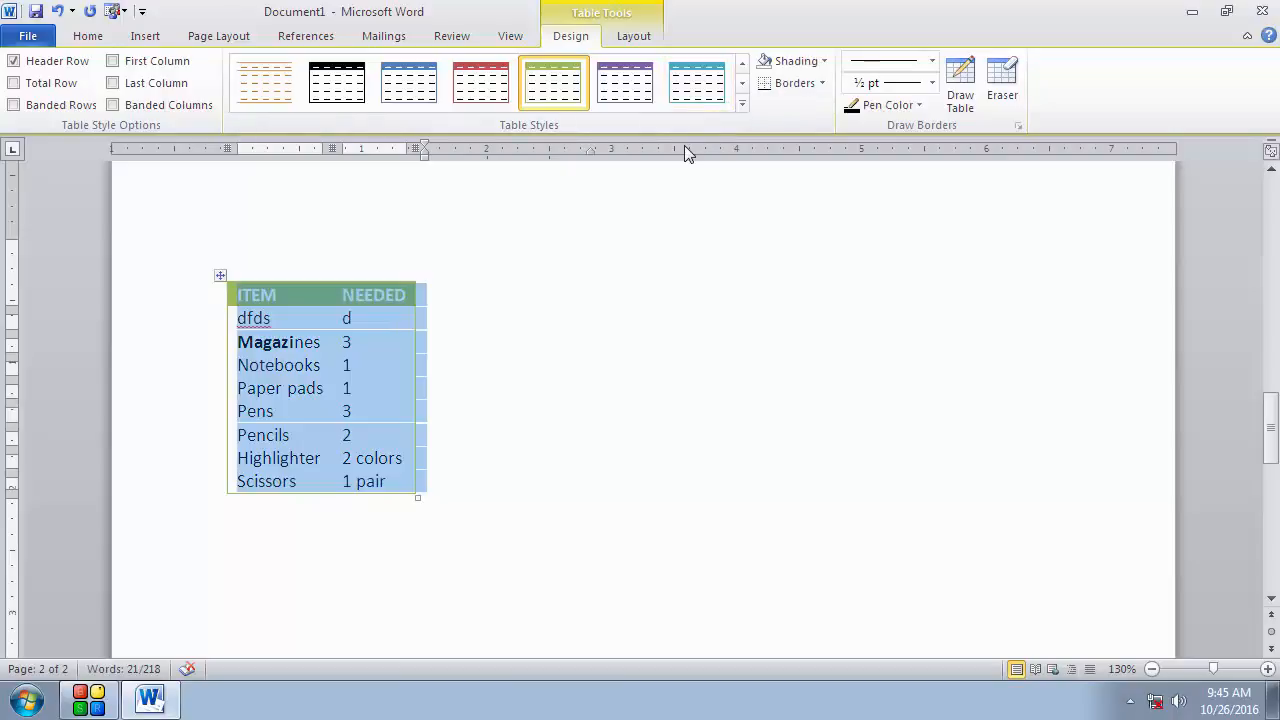
{"action": "key", "text": "BackSpace"}
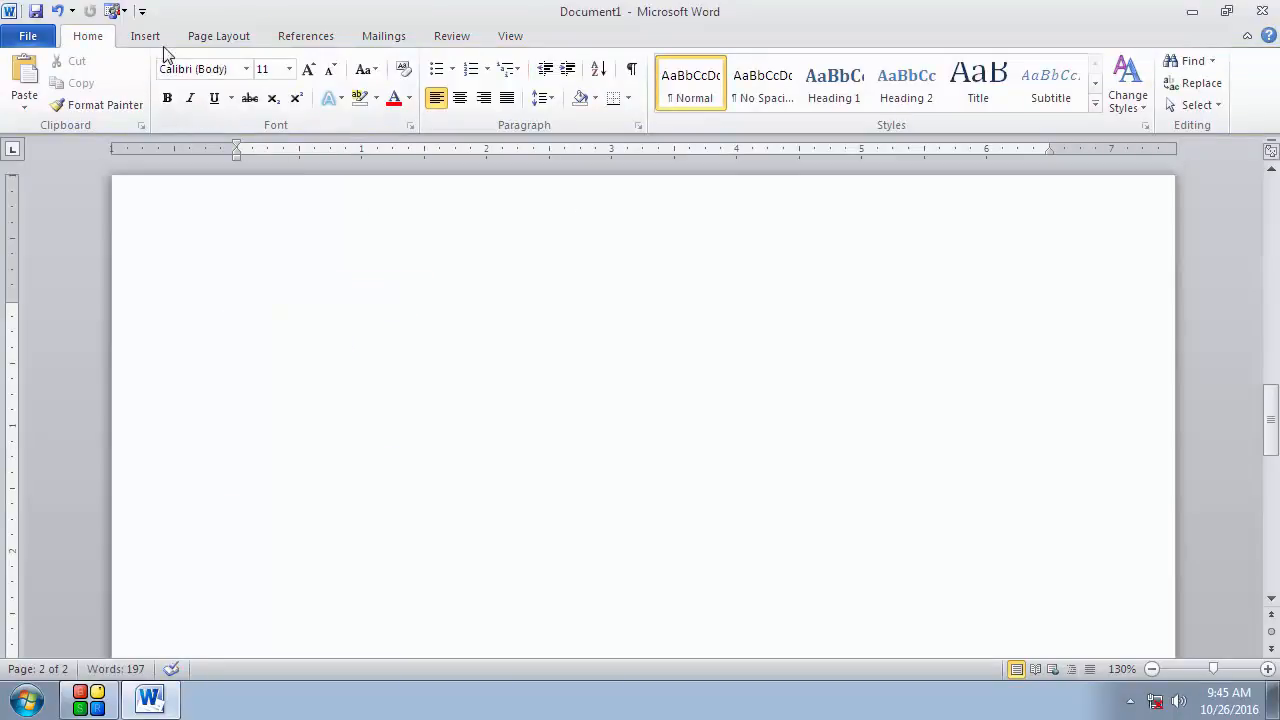
Step: Insert an Excel spreadsheet object on the blank page and leave its editing mode
{"action": "left_click", "coordinate": [150, 37]}
{"action": "left_click", "coordinate": [158, 105]}
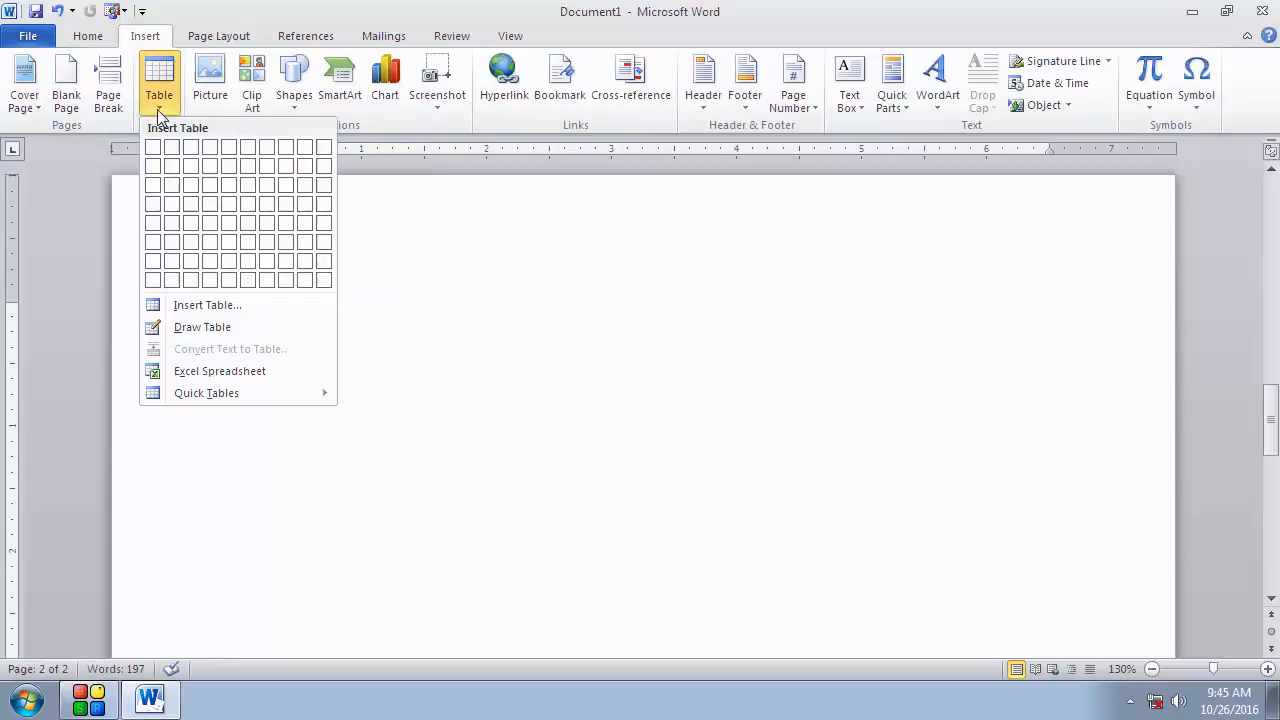
{"action": "left_click", "coordinate": [218, 372]}
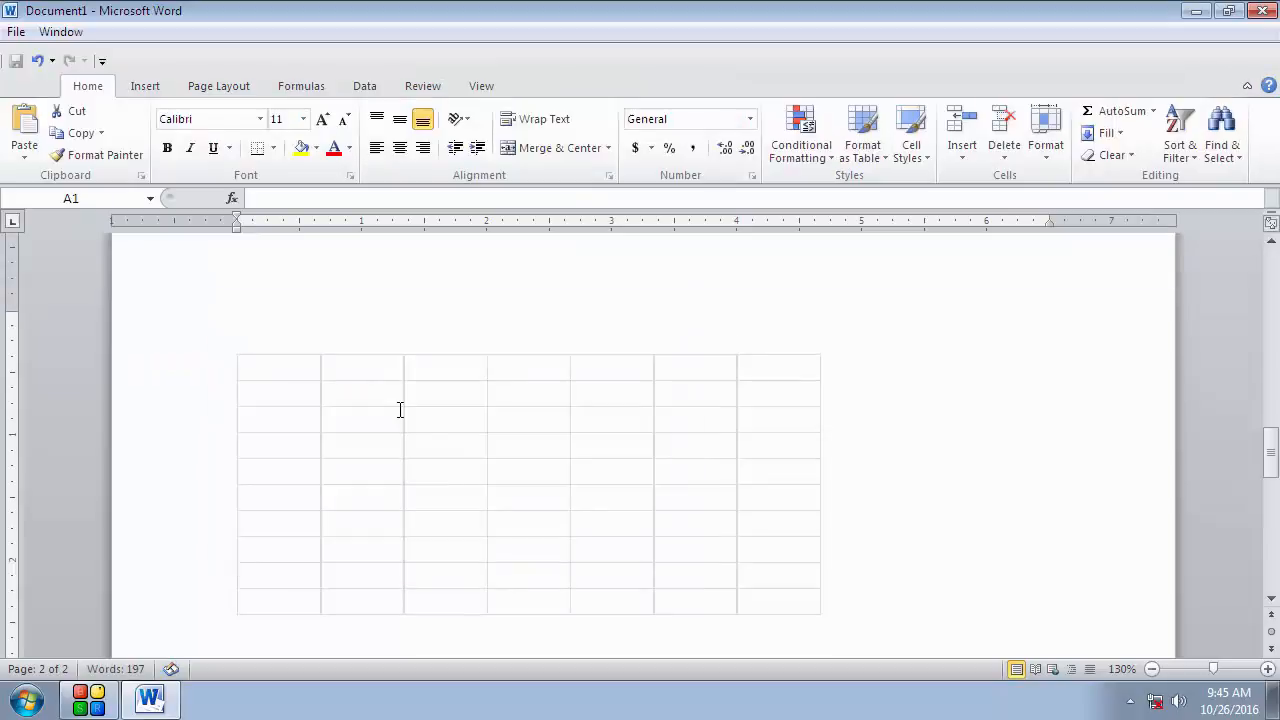
{"action": "left_click", "coordinate": [313, 409]}
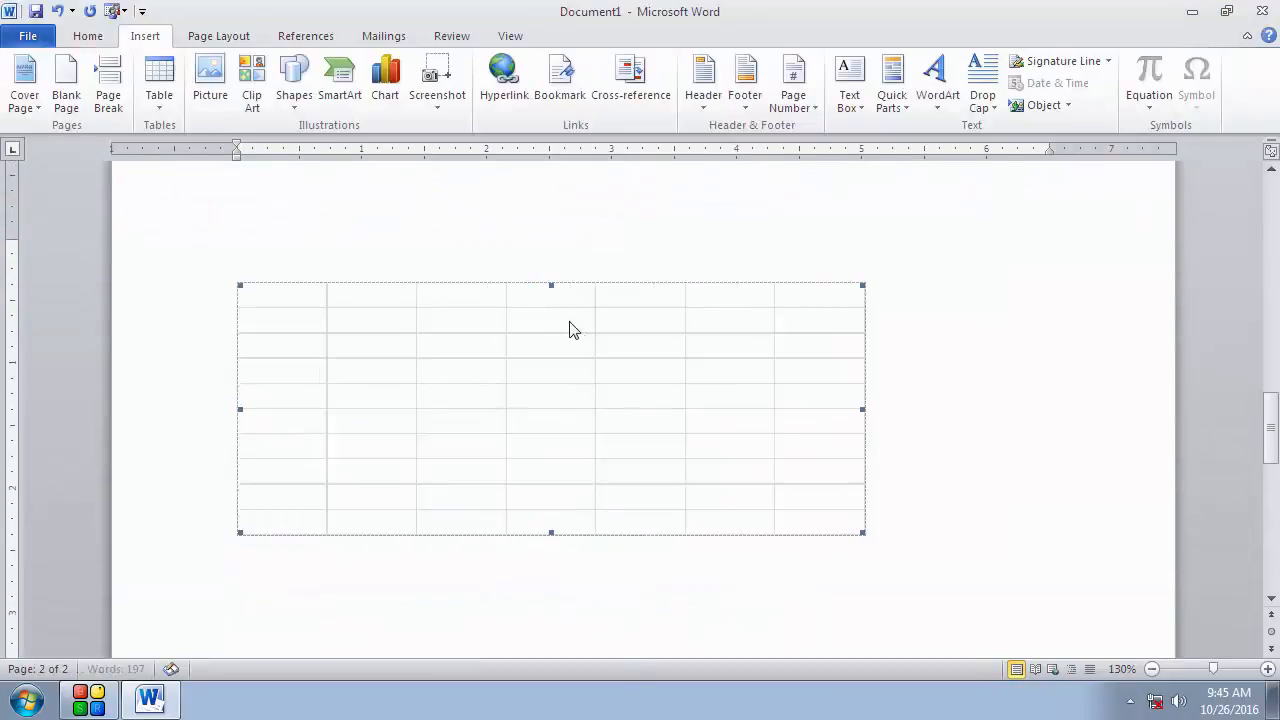
{"action": "left_click", "coordinate": [980, 354]}
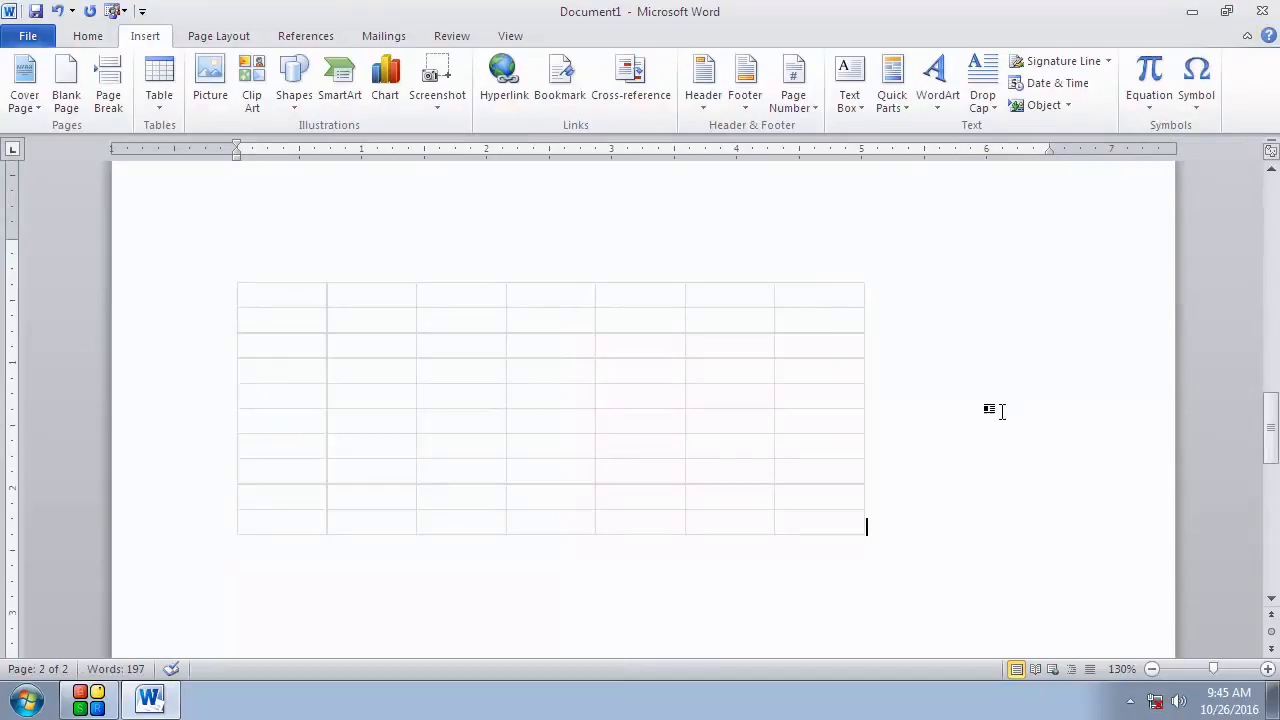
Step: Select the spreadsheet object and undo its insertion
{"action": "scroll", "coordinate": [988, 410], "scroll_direction": "down", "scroll_amount": 3}
{"action": "scroll", "coordinate": [574, 320], "scroll_direction": "up", "scroll_amount": 4}
{"action": "left_click", "coordinate": [499, 410]}
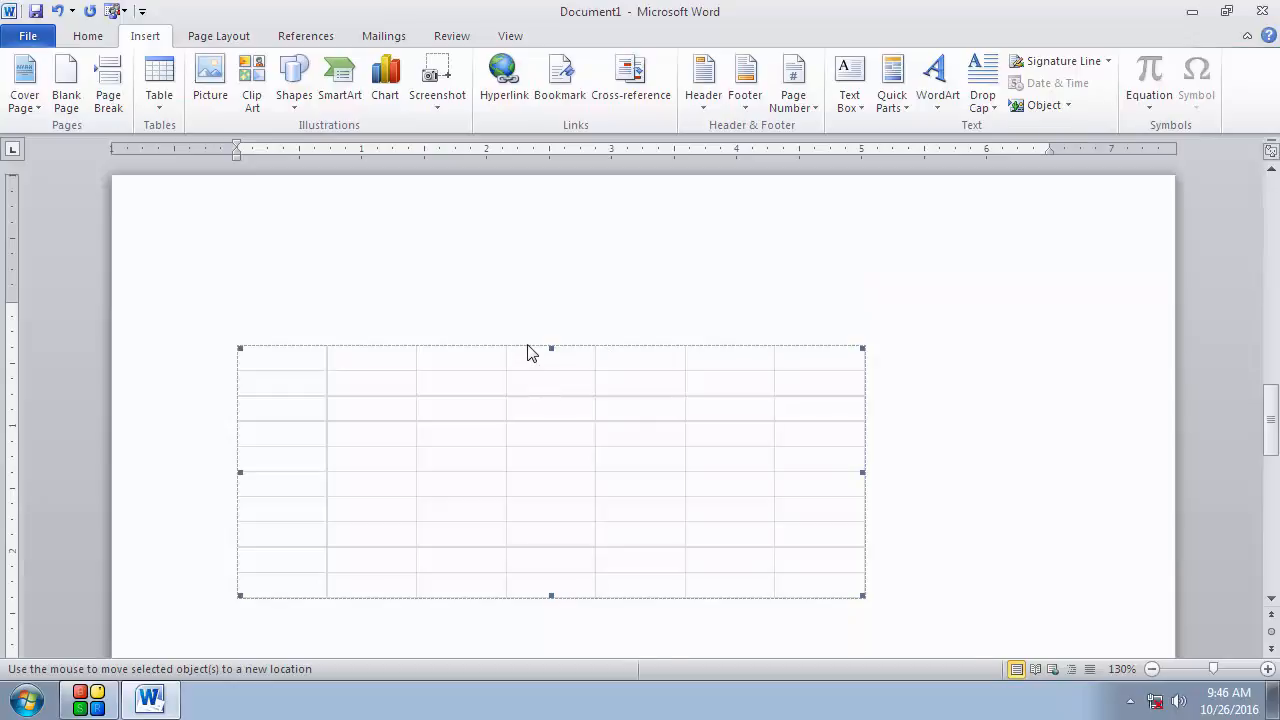
{"action": "key", "text": "ctrl+z"}
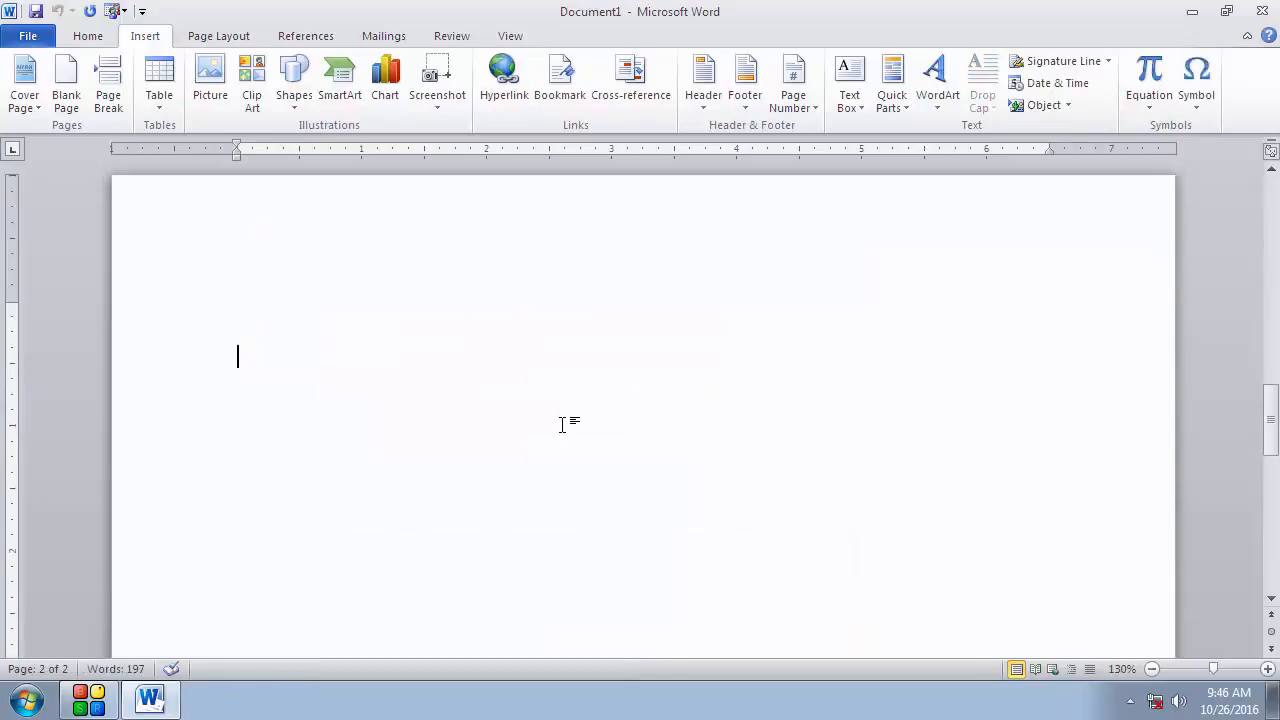
Step: Try removing a partition inside the journal table with the Eraser, then undo it and turn the Eraser off
{"action": "left_click", "coordinate": [162, 115]}
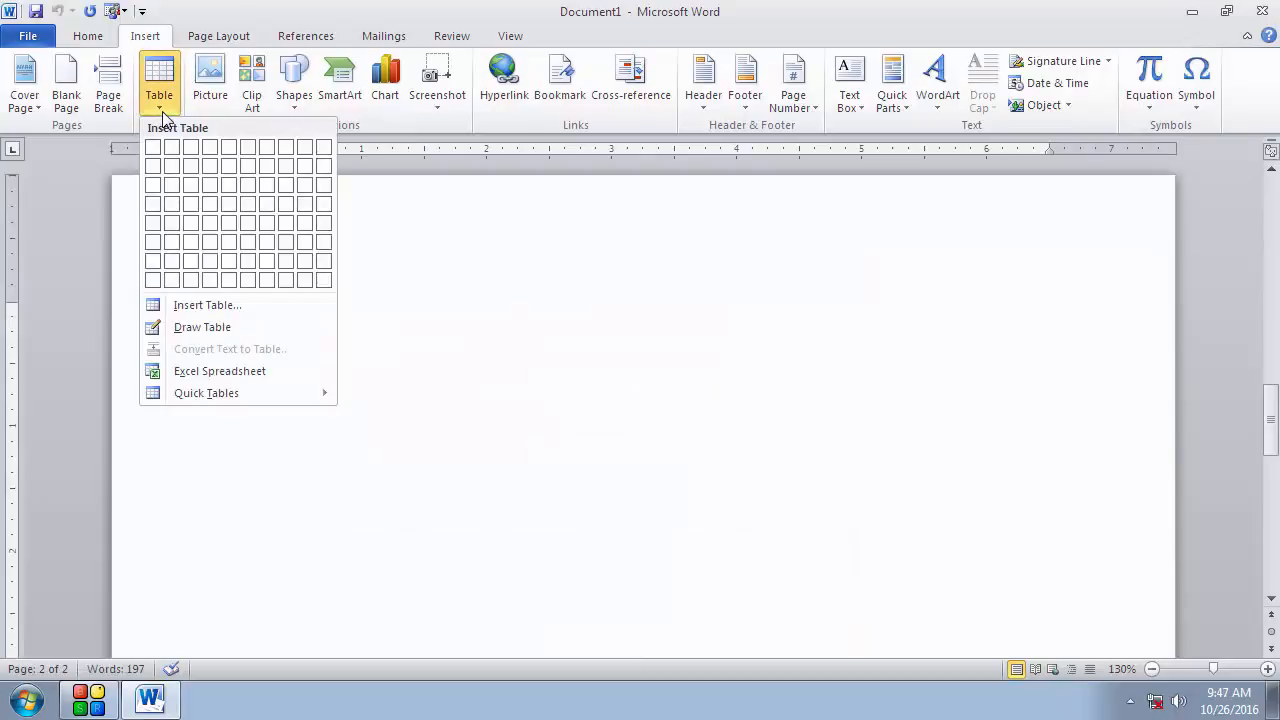
{"action": "left_click", "coordinate": [476, 395]}
{"action": "scroll", "coordinate": [477, 392], "scroll_direction": "up", "scroll_amount": 10}
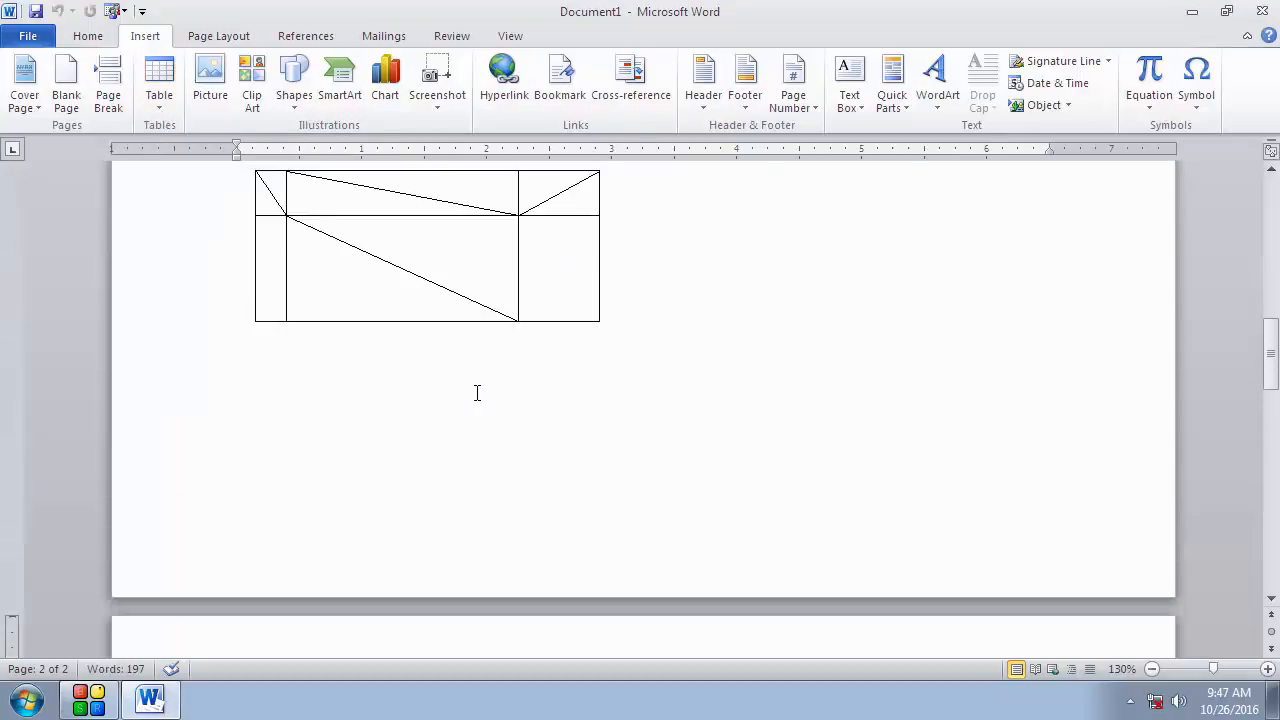
{"action": "scroll", "coordinate": [477, 392], "scroll_direction": "up", "scroll_amount": 3}
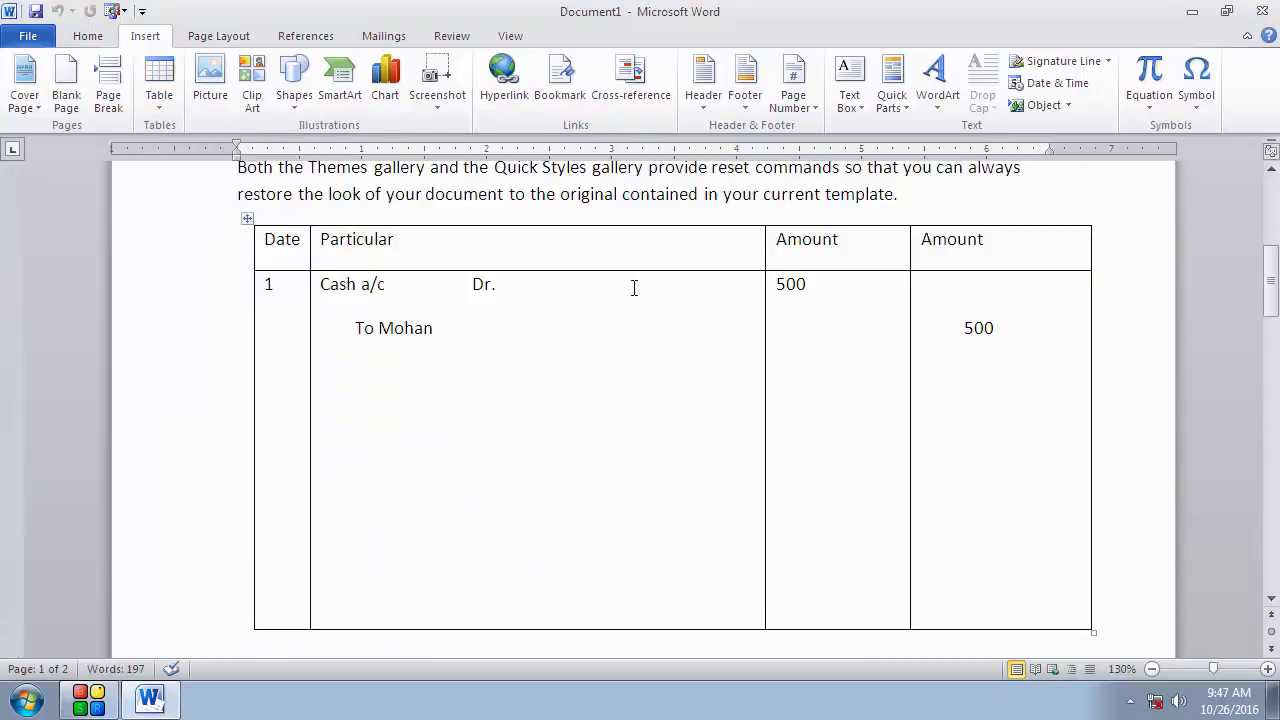
{"action": "left_click", "coordinate": [247, 218]}
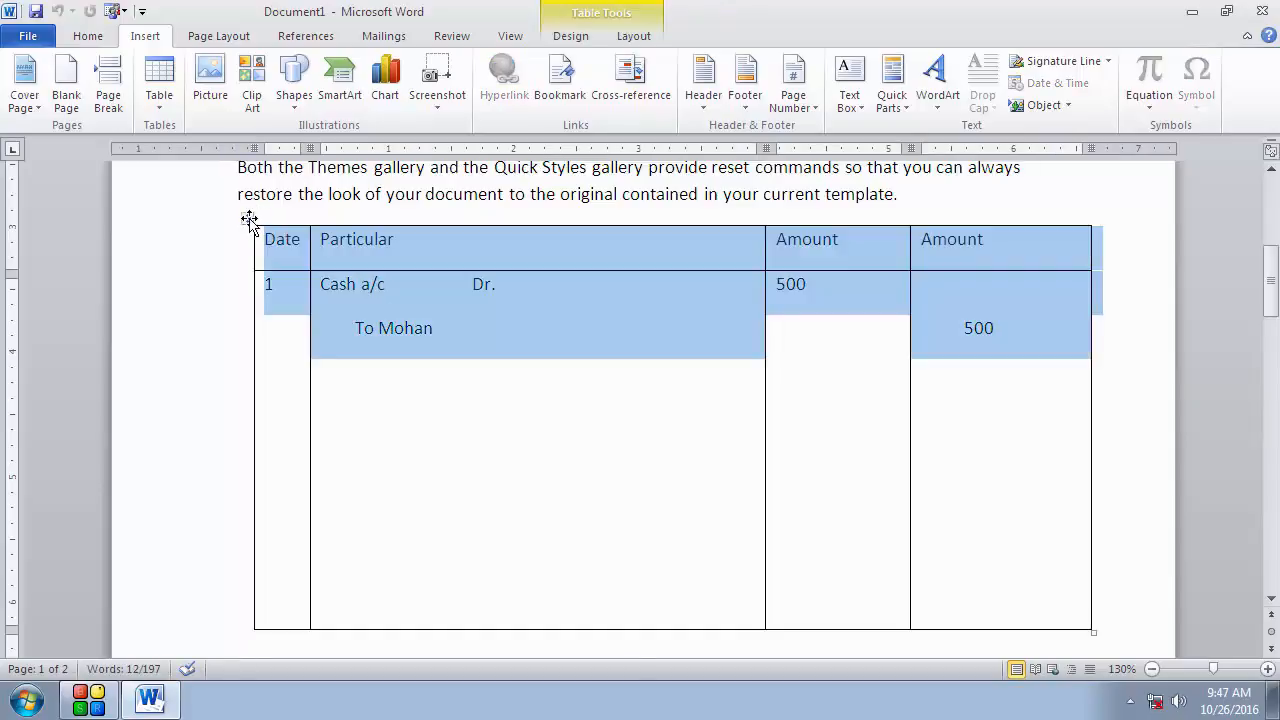
{"action": "left_click", "coordinate": [568, 37]}
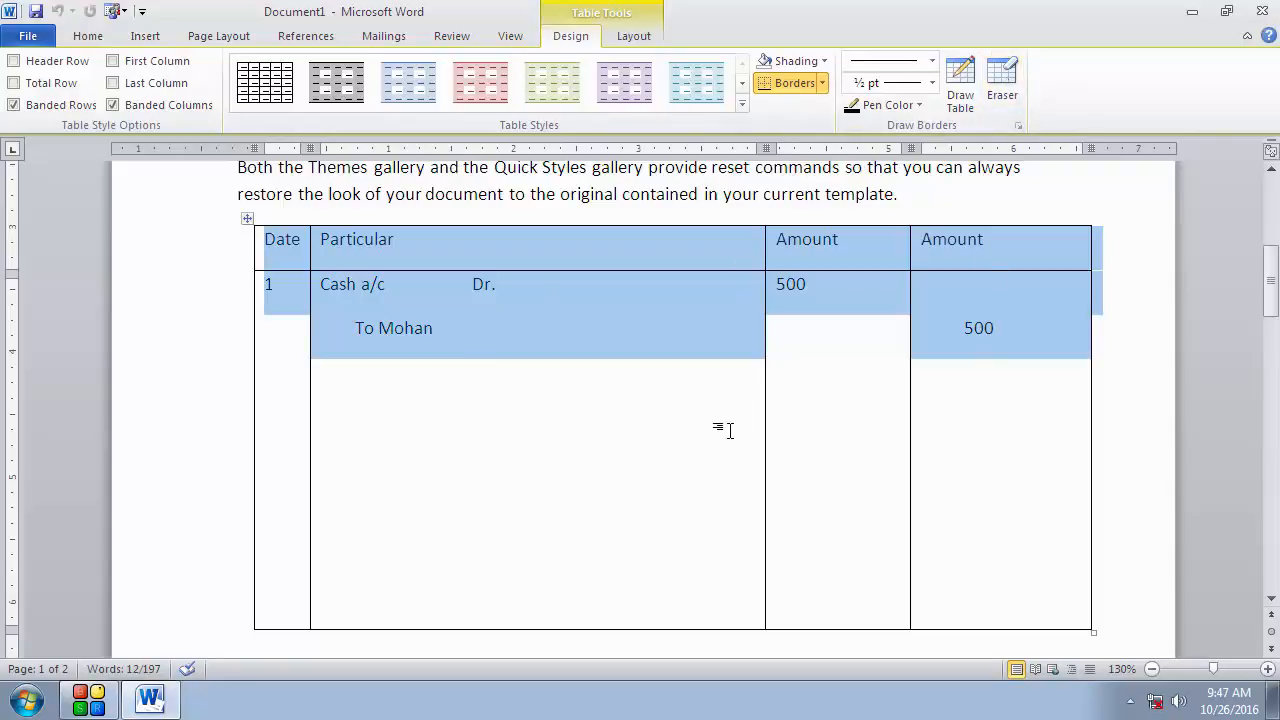
{"action": "left_click", "coordinate": [1002, 85]}
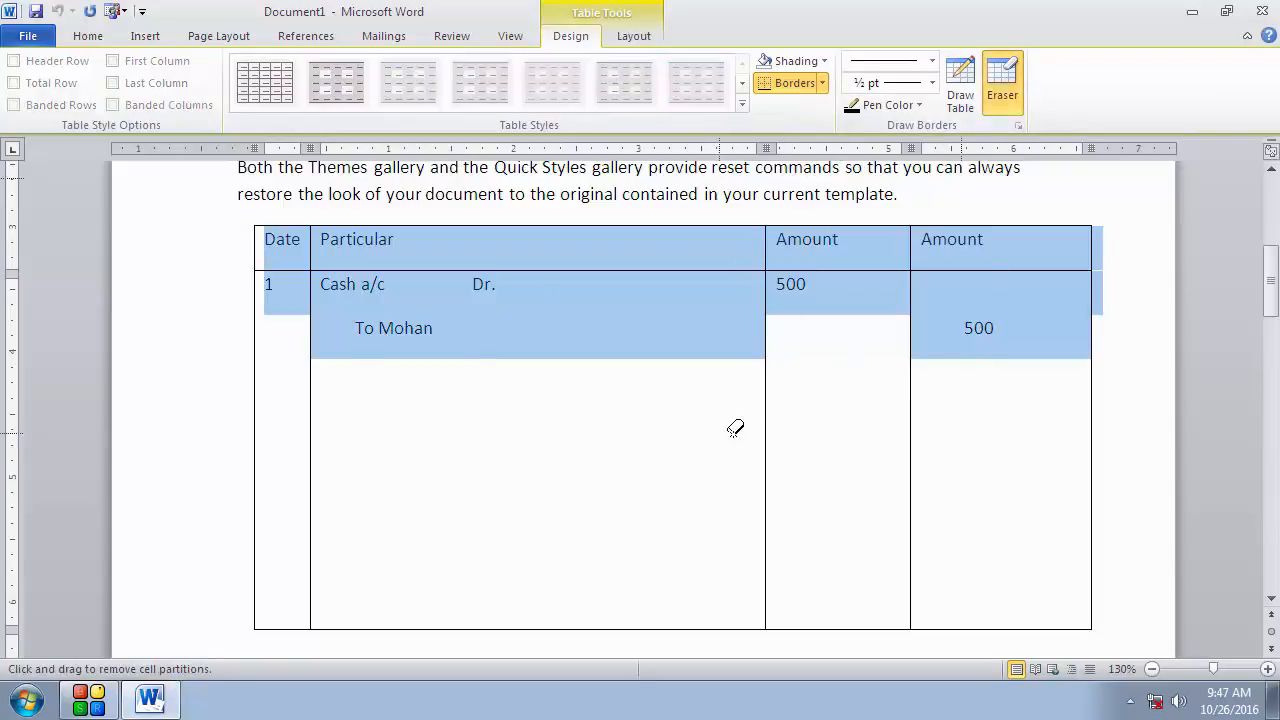
{"action": "mouse_move", "coordinate": [719, 430]}
{"action": "left_mouse_down"}
{"action": "mouse_move", "coordinate": [780, 428]}
{"action": "mouse_move", "coordinate": [751, 426]}
{"action": "left_mouse_up"}
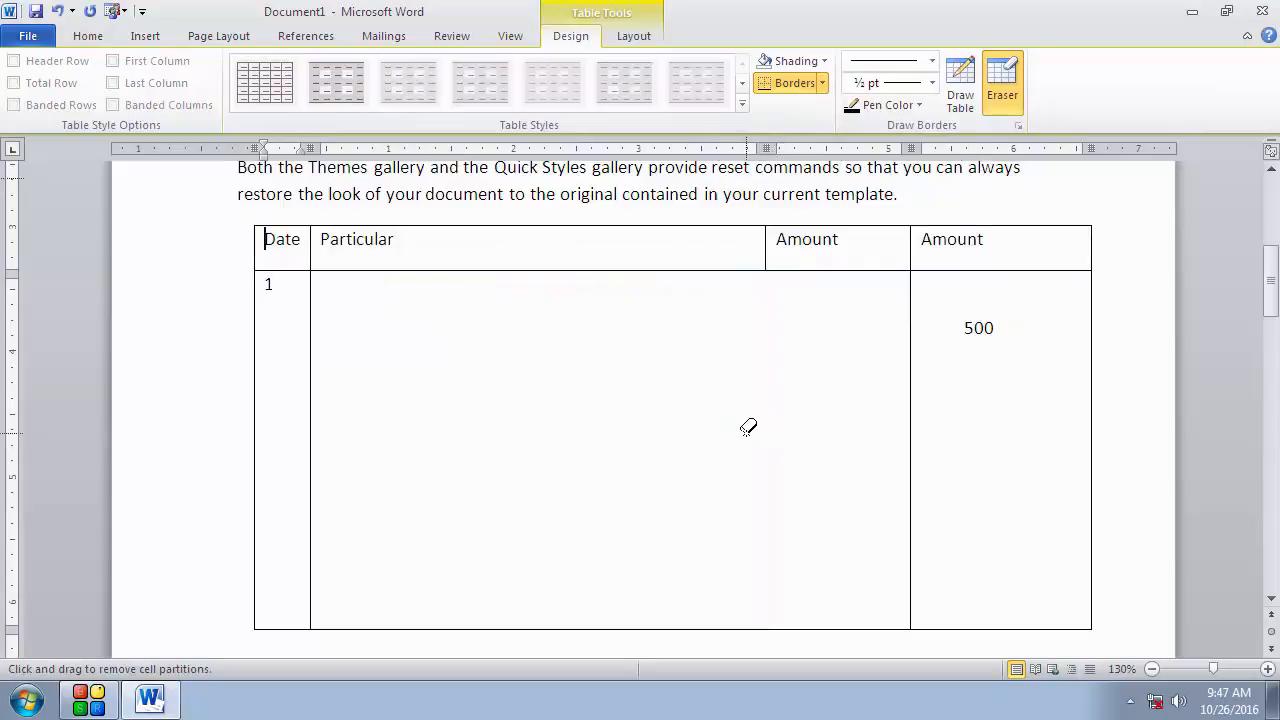
{"action": "key", "text": "ctrl+z"}
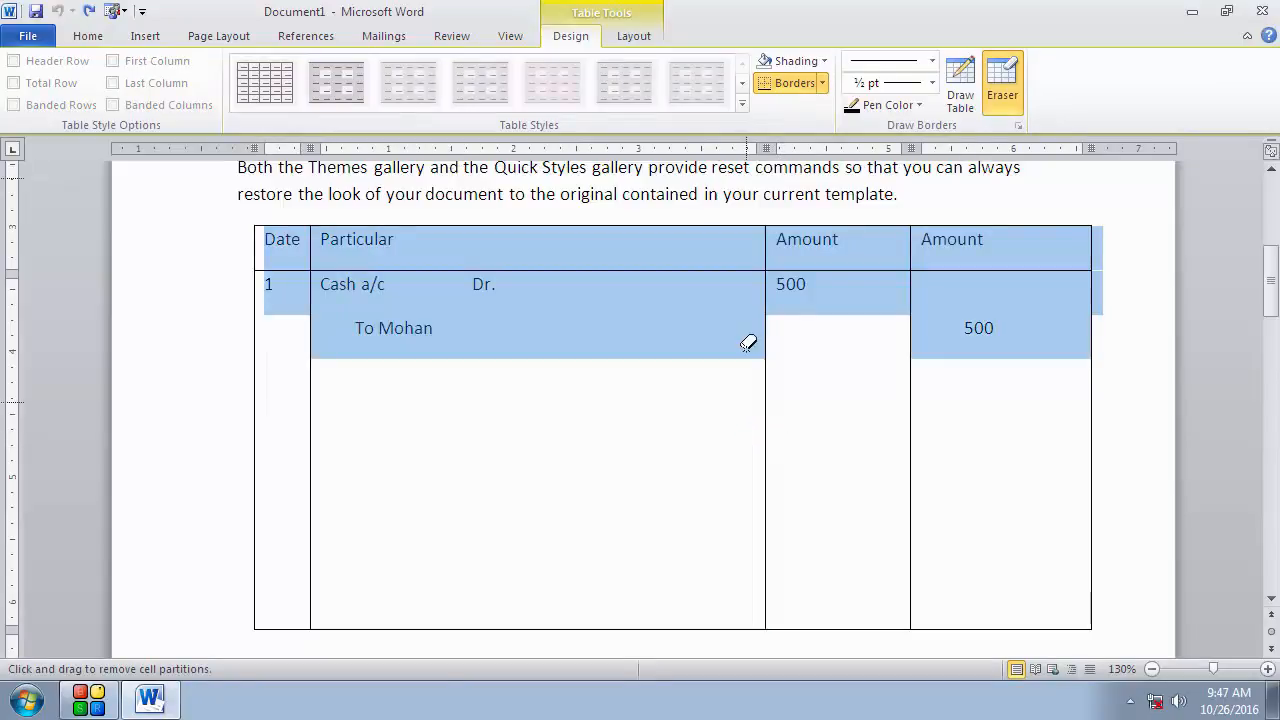
{"action": "left_click", "coordinate": [686, 375]}
{"action": "left_click", "coordinate": [1000, 85]}
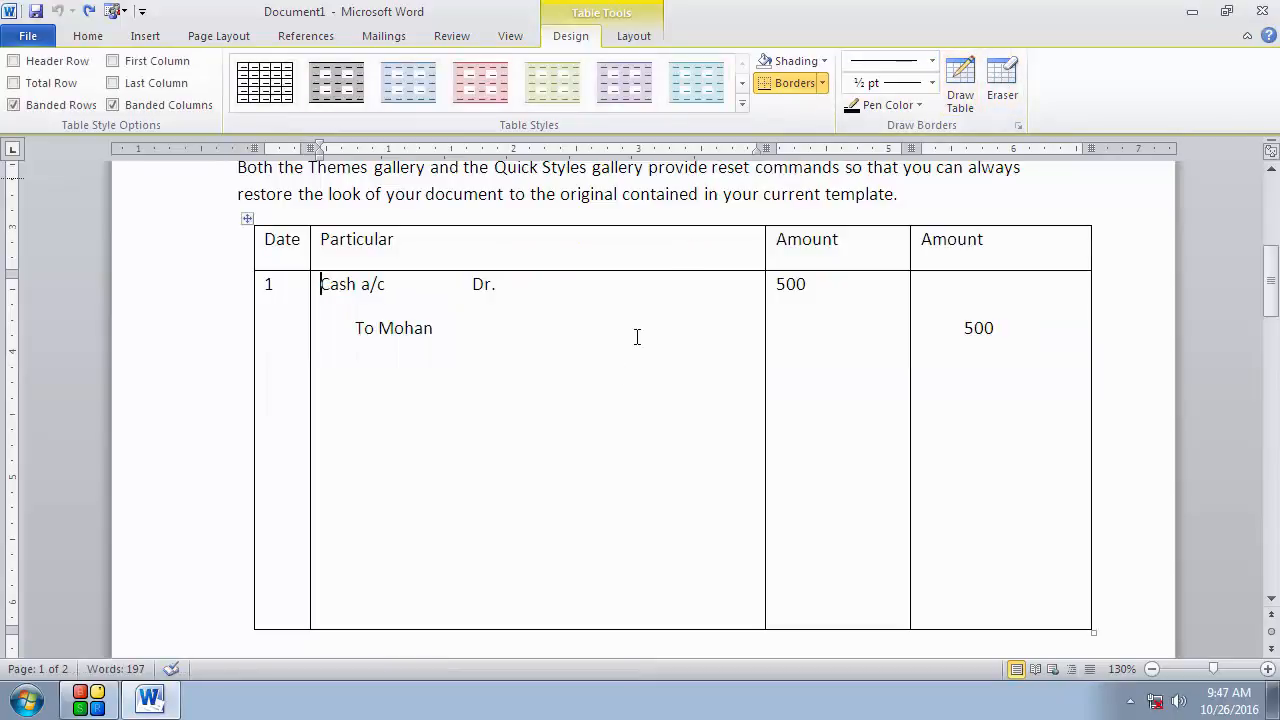
Step: Apply the Medium Shading 2 - Accent 5 table style to the journal table
{"action": "left_click", "coordinate": [247, 218]}
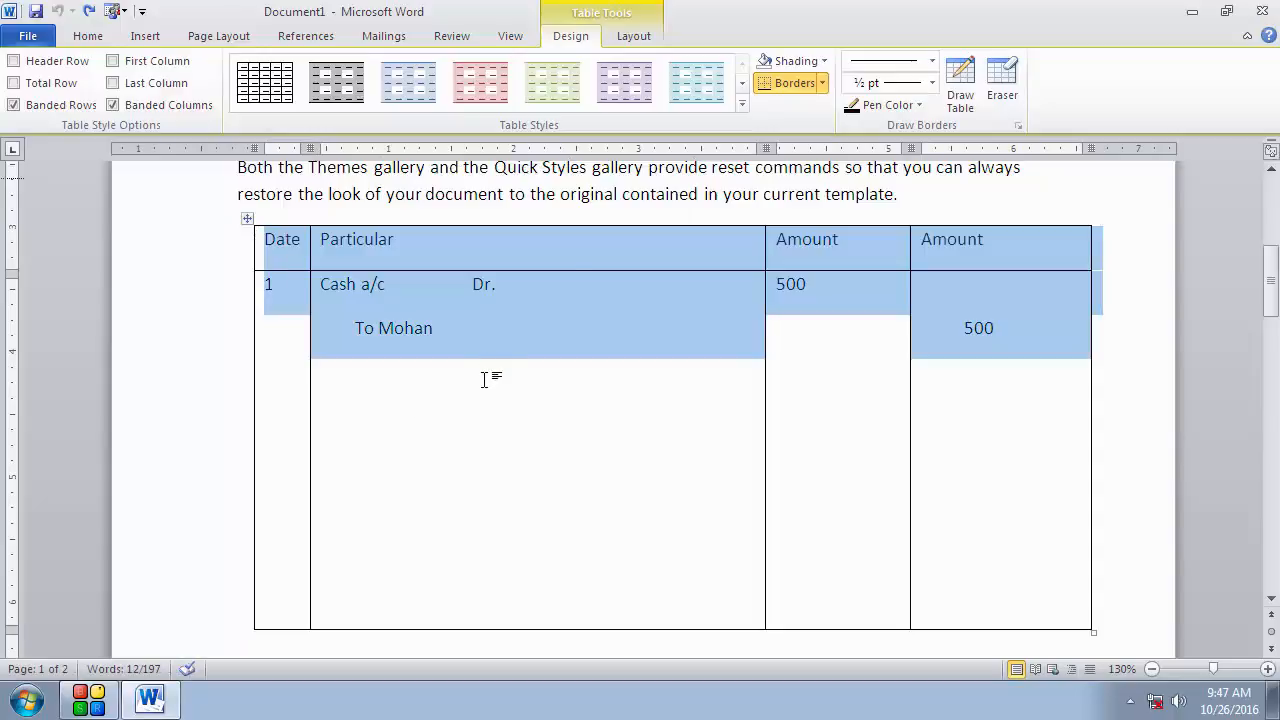
{"action": "left_click", "coordinate": [742, 107]}
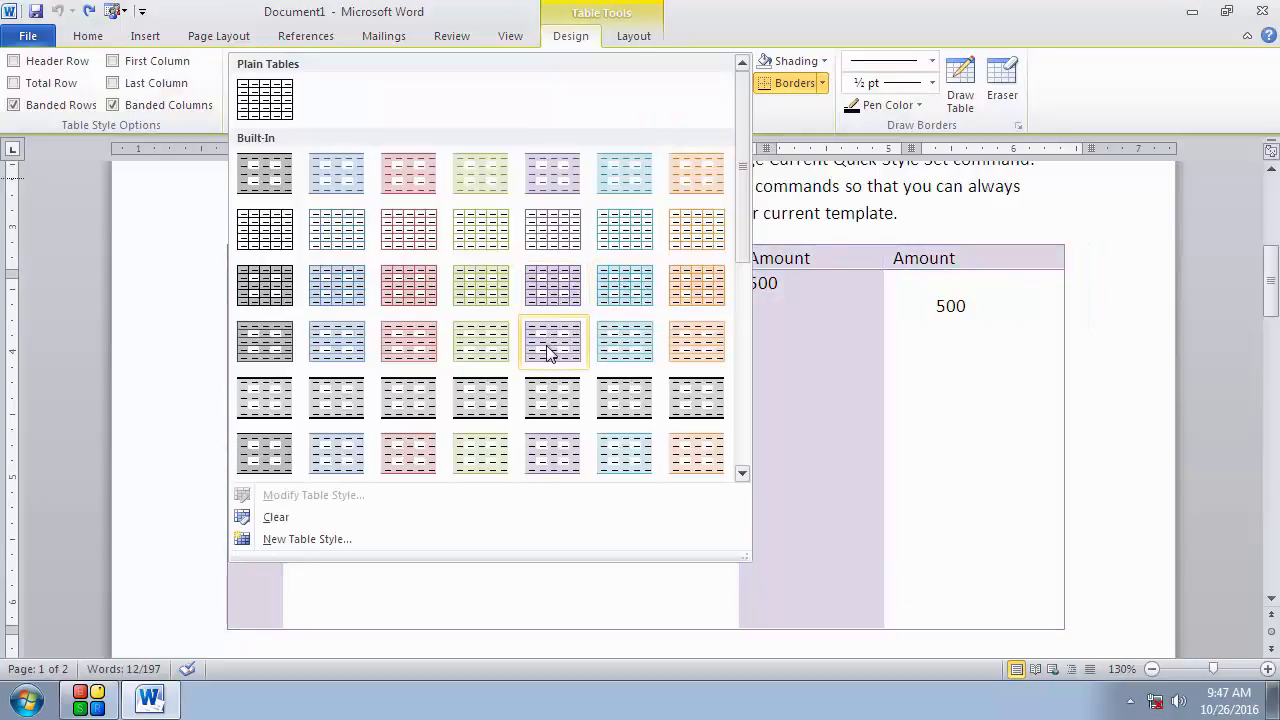
{"action": "left_click", "coordinate": [629, 418]}
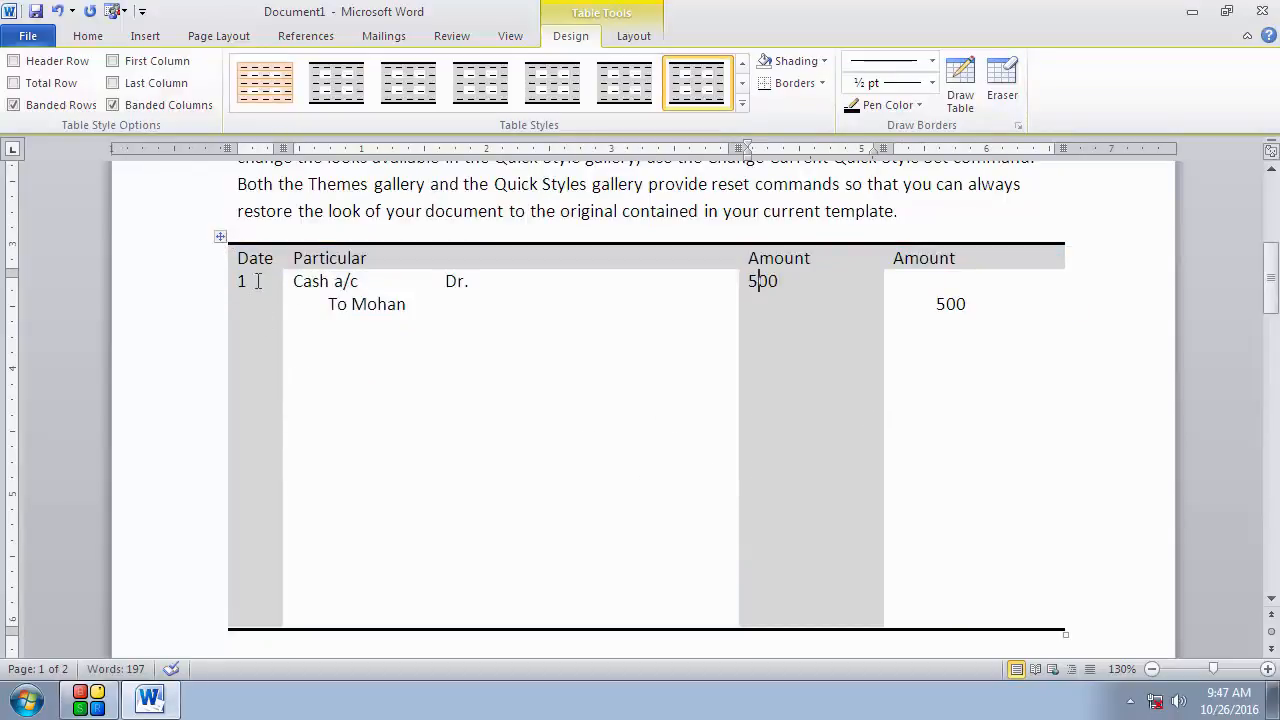
Step: Apply all borders to the whole journal table
{"action": "left_click", "coordinate": [221, 237]}
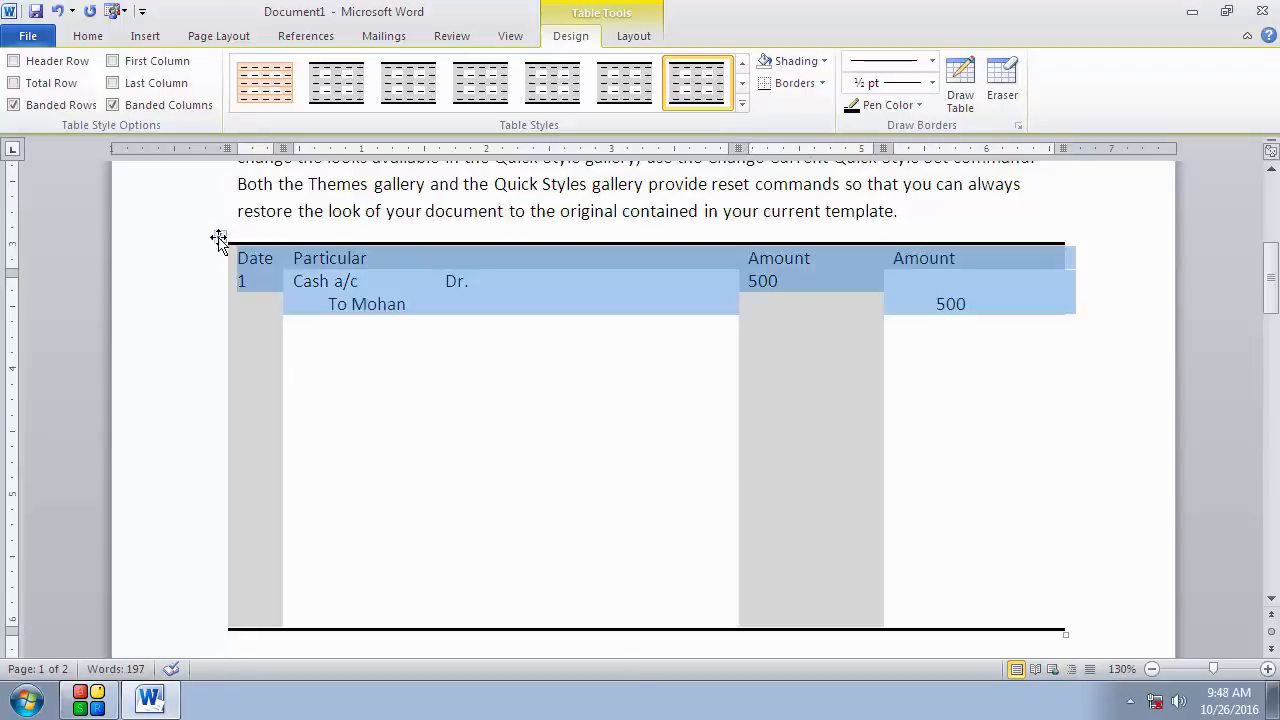
{"action": "left_click", "coordinate": [822, 83]}
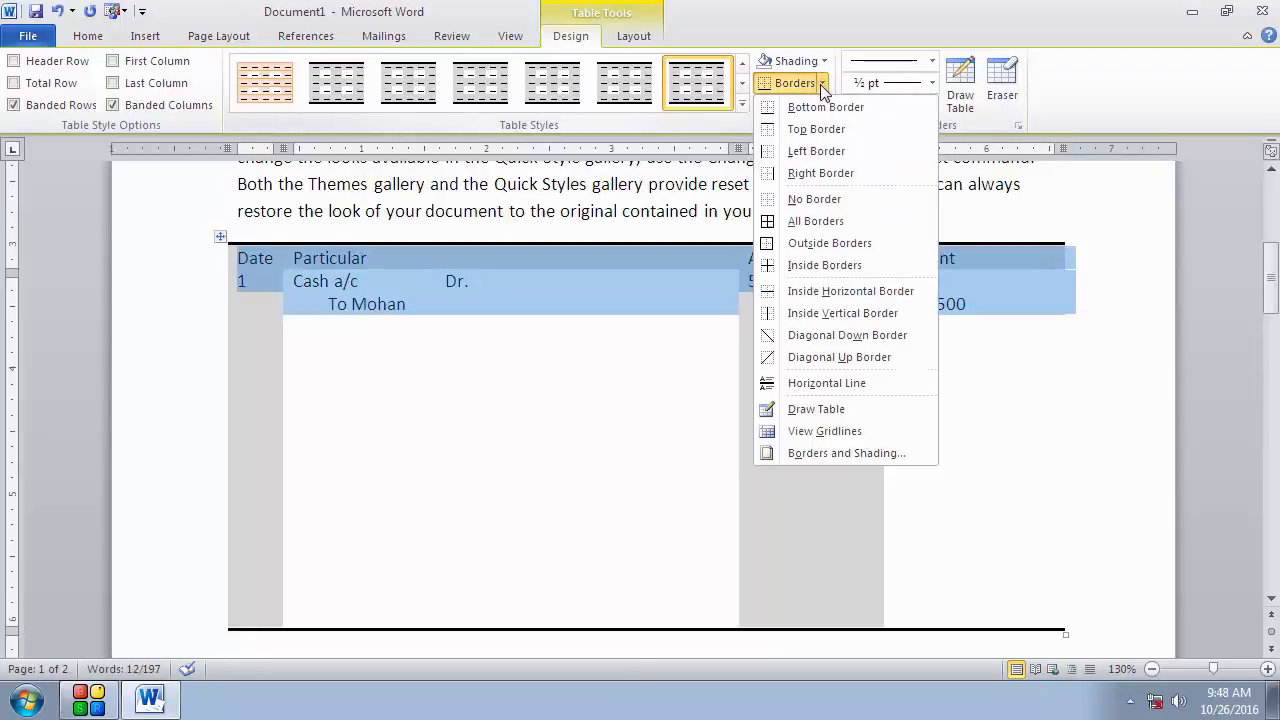
{"action": "left_click", "coordinate": [809, 222]}
{"action": "key", "text": "Right"}
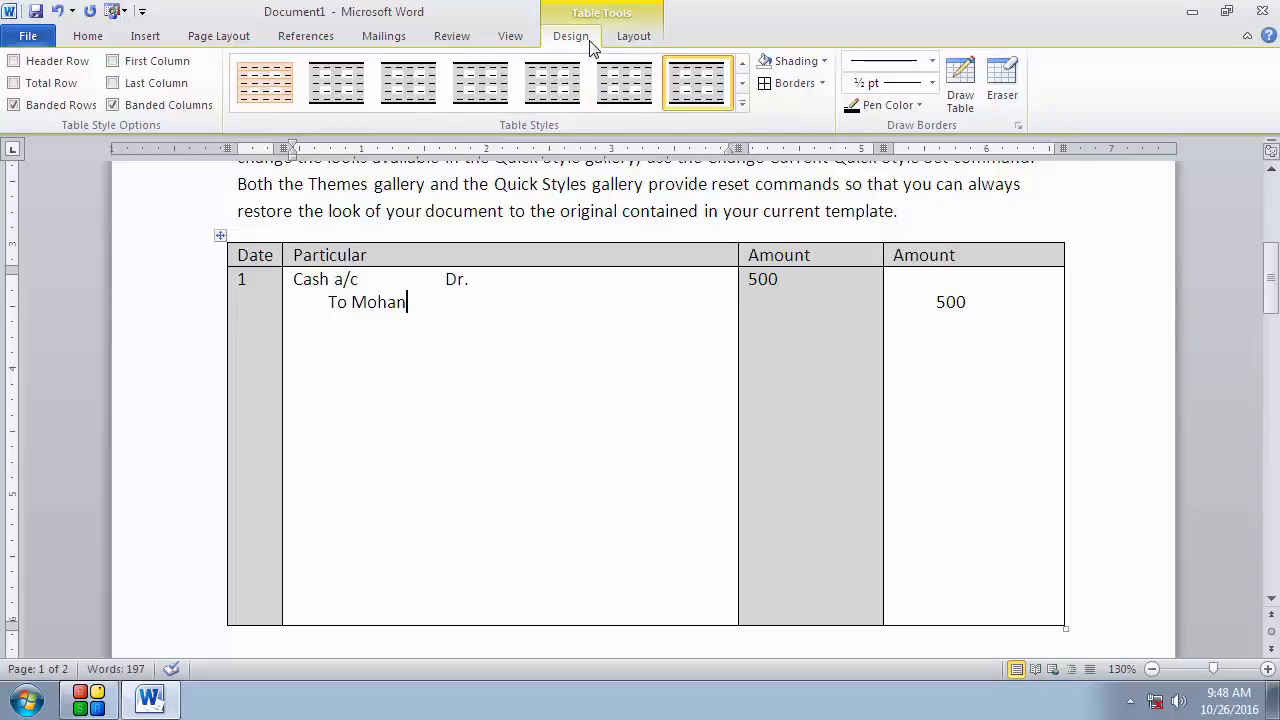
{"action": "left_click", "coordinate": [145, 35]}
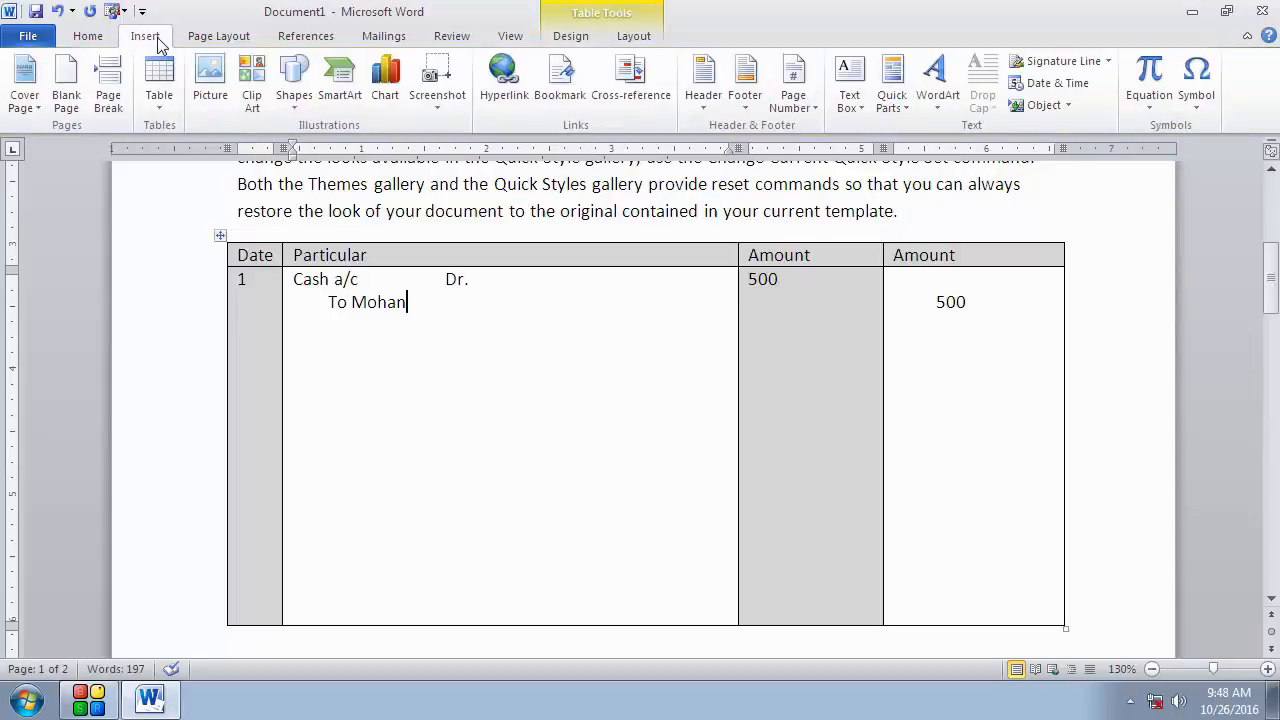
{"action": "left_click", "coordinate": [155, 120]}
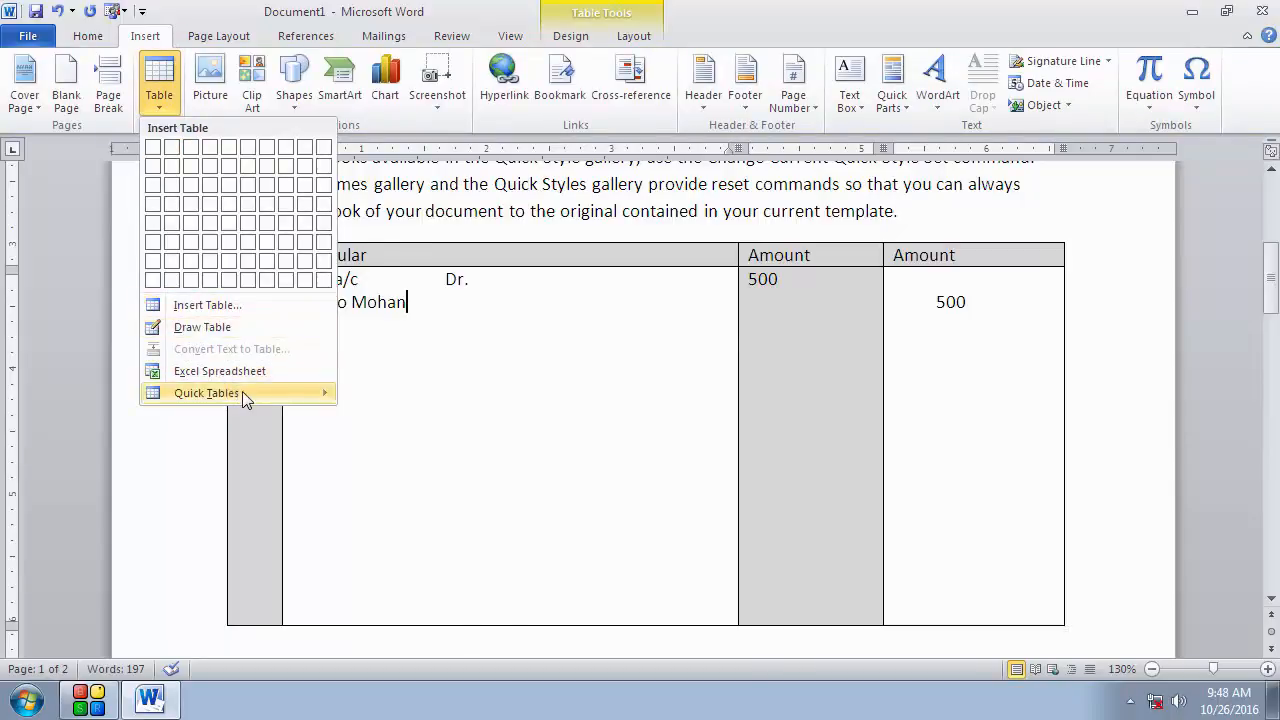
{"action": "mouse_move", "coordinate": [242, 391]}
{"action": "left_click", "coordinate": [543, 374]}
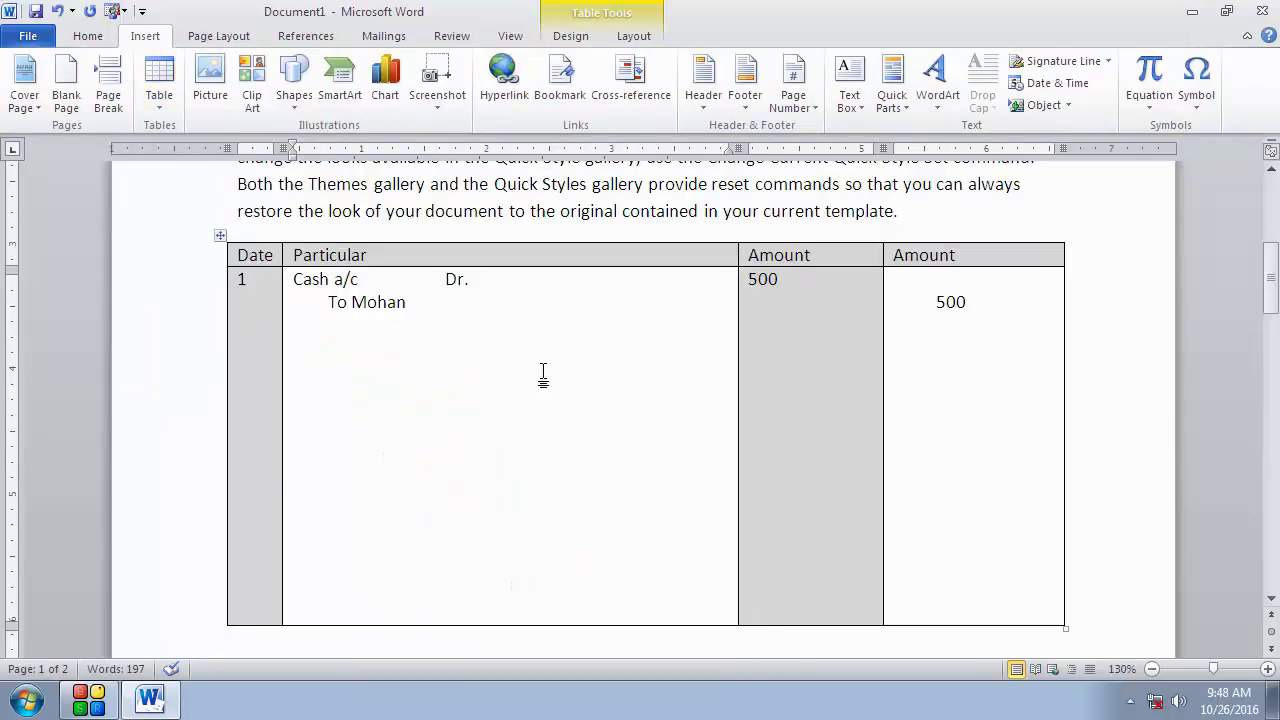
Step: Shade the Particular column of the journal table yellow
{"action": "left_click", "coordinate": [570, 36]}
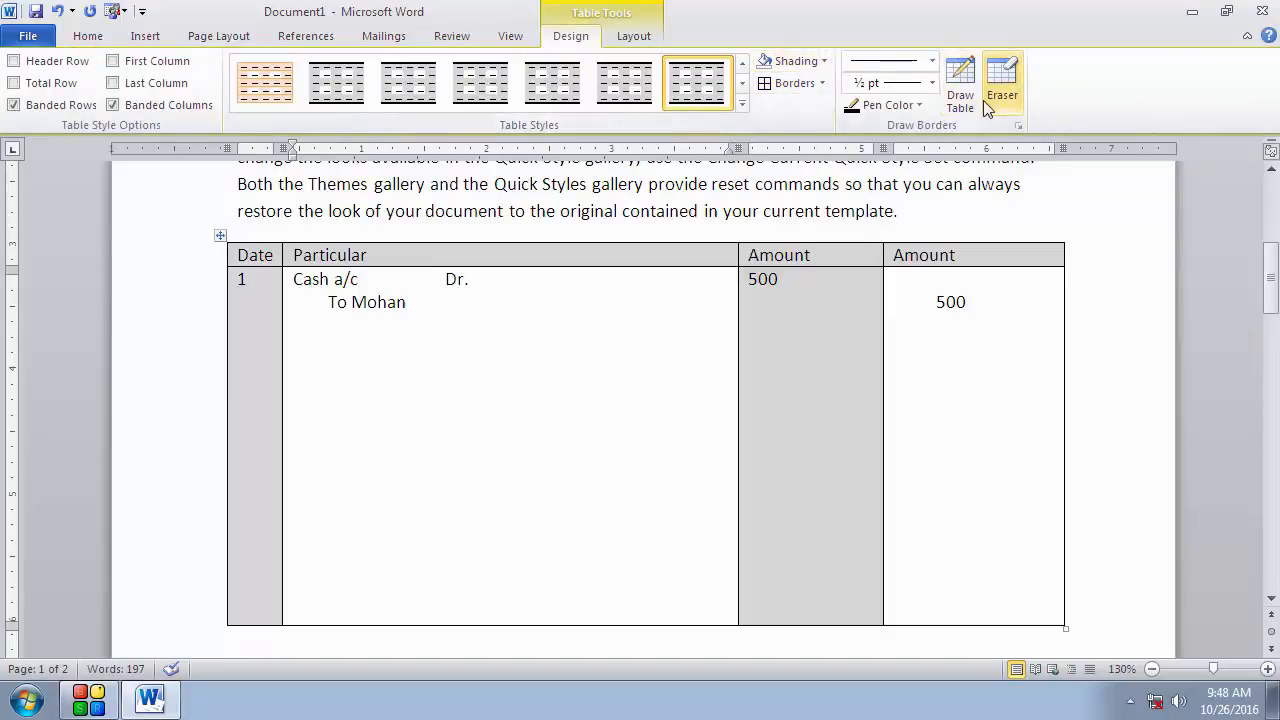
{"action": "left_click", "coordinate": [612, 410]}
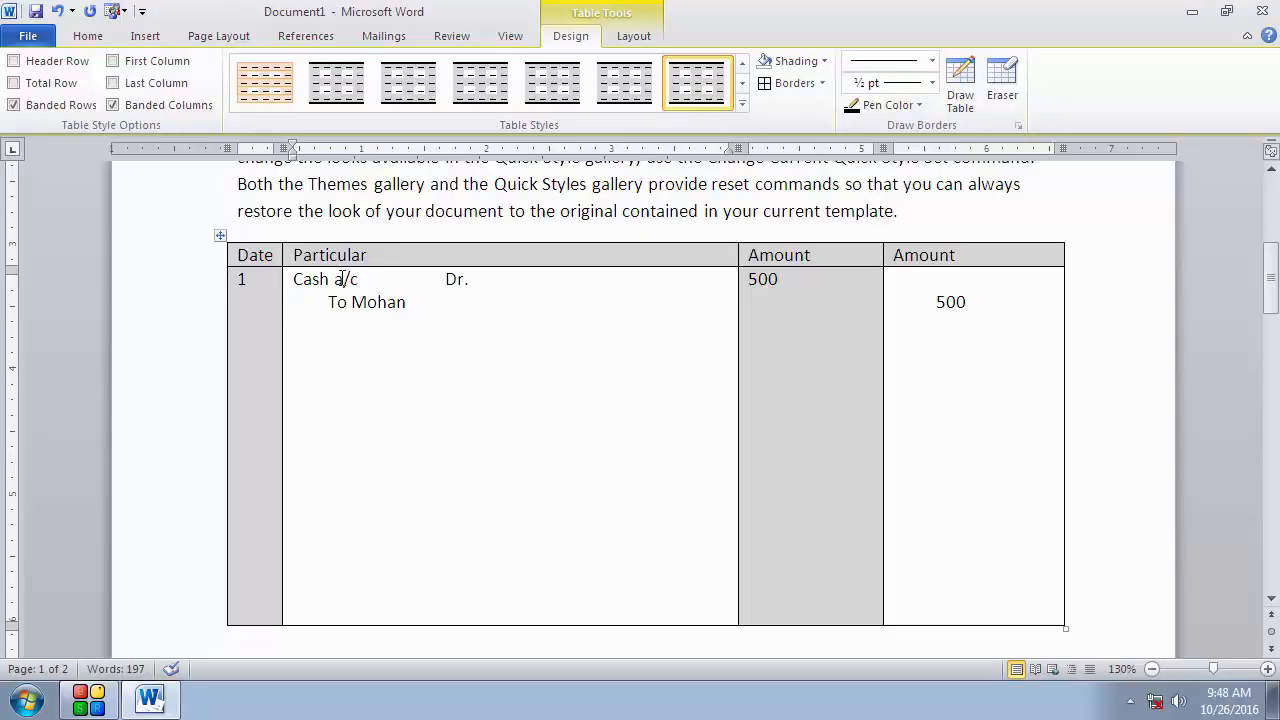
{"action": "left_click", "coordinate": [821, 62]}
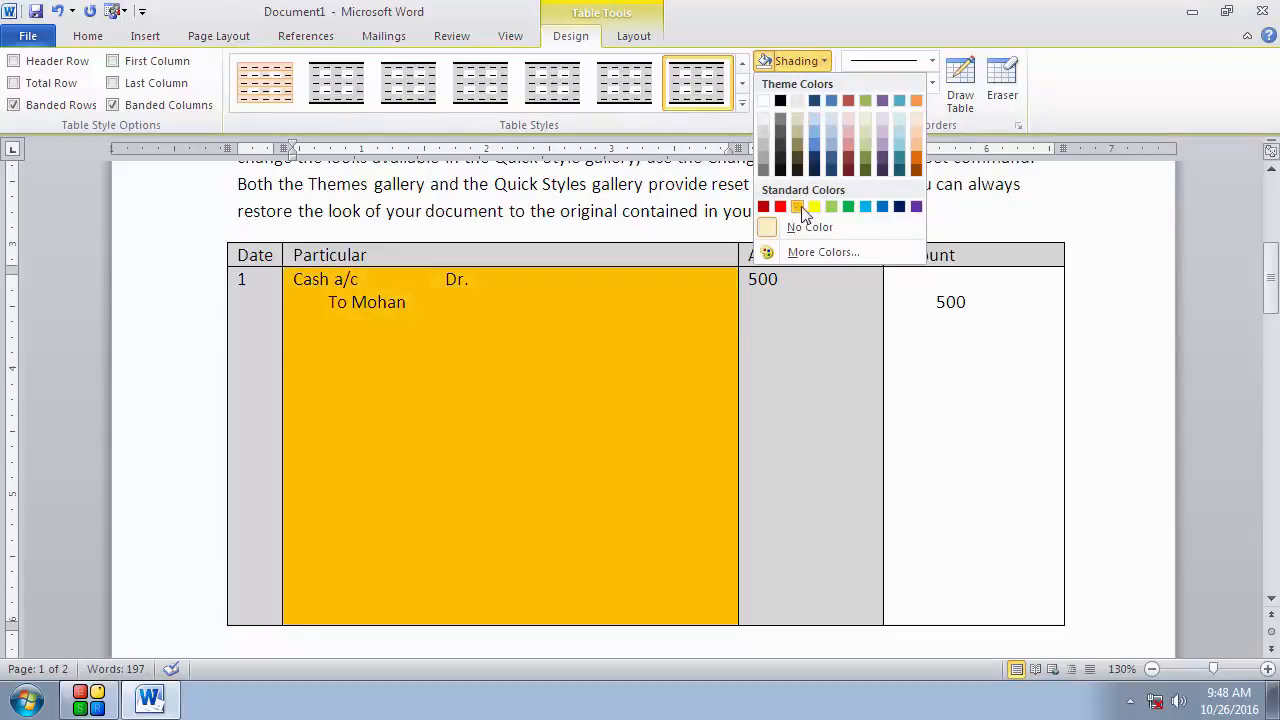
{"action": "left_click", "coordinate": [814, 207]}
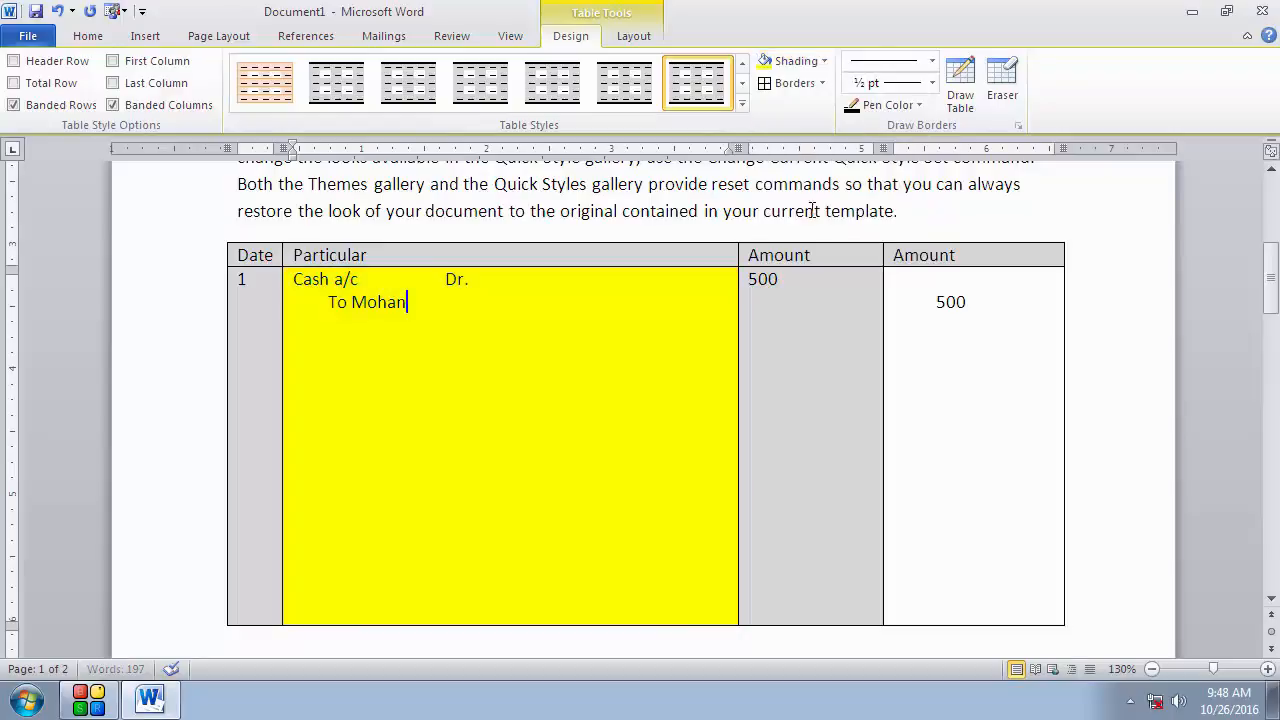
Step: Shade the last Amount column of the journal table orange
{"action": "left_click", "coordinate": [920, 354]}
{"action": "left_click", "coordinate": [822, 61]}
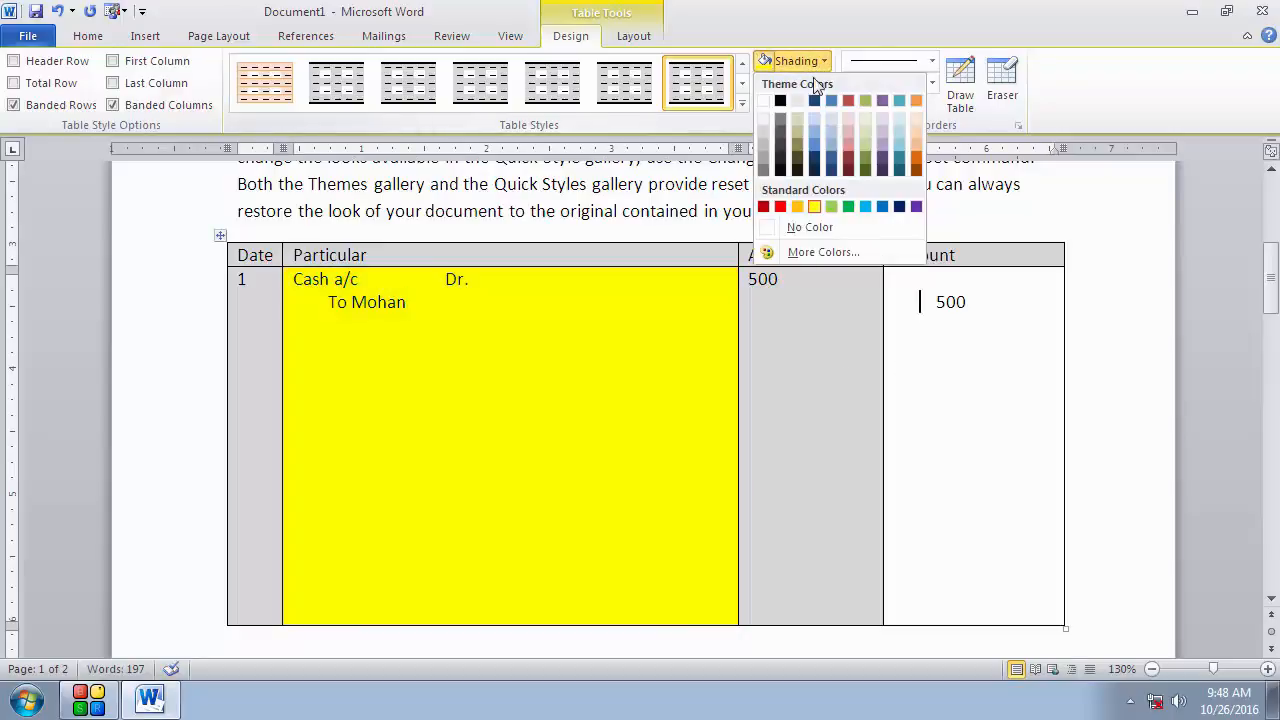
{"action": "left_click", "coordinate": [800, 207]}
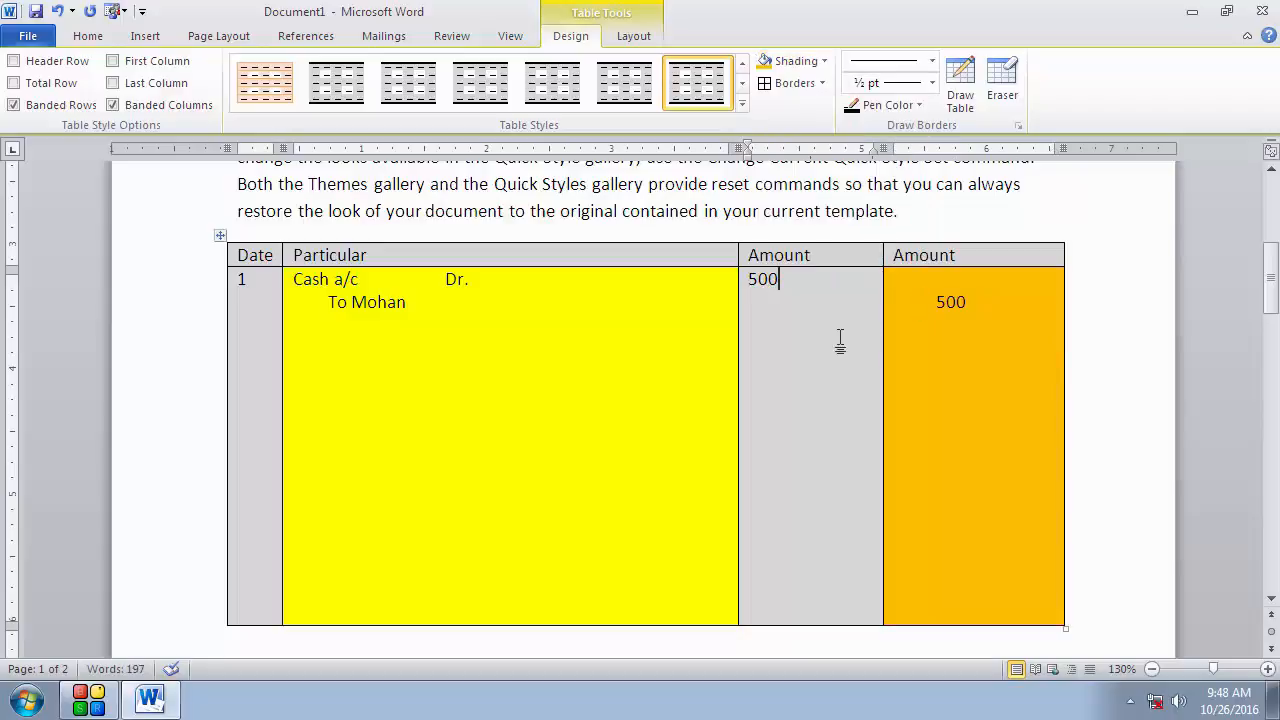
Step: Close the document without saving changes
{"action": "scroll", "coordinate": [839, 340], "scroll_direction": "down", "scroll_amount": 3}
{"action": "scroll", "coordinate": [839, 340], "scroll_direction": "down", "scroll_amount": 3}
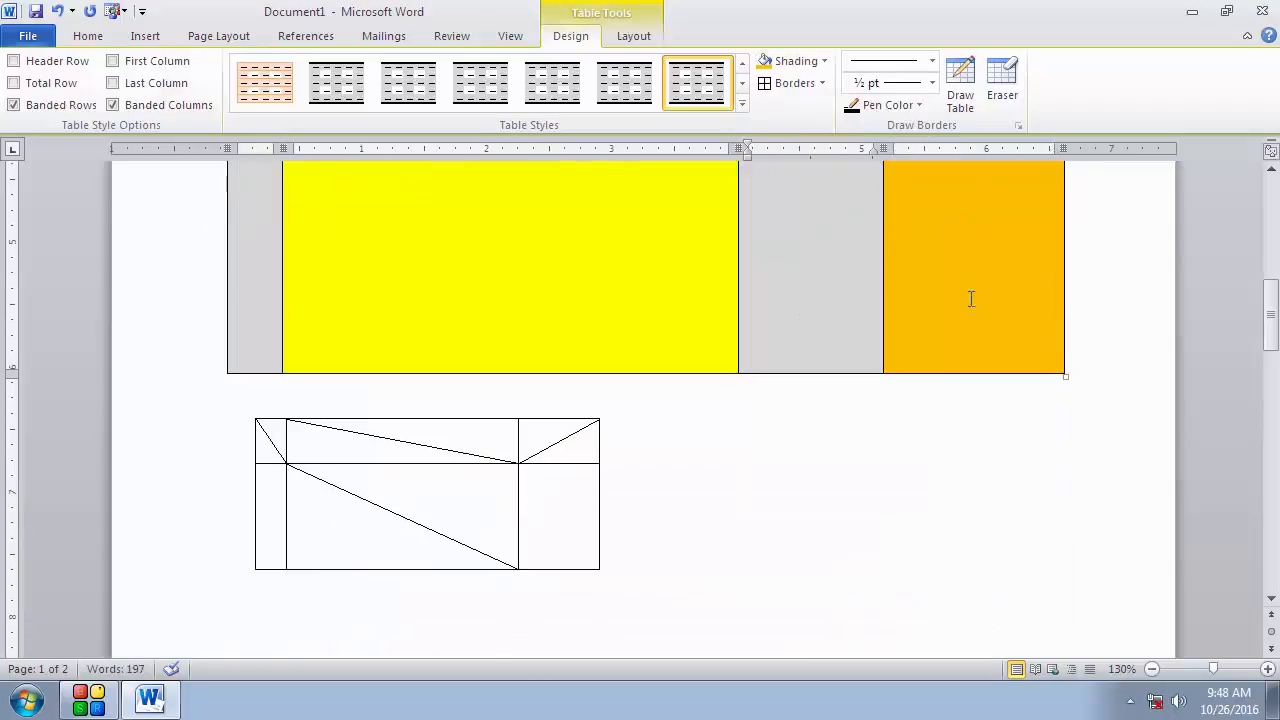
{"action": "left_click", "coordinate": [1262, 12]}
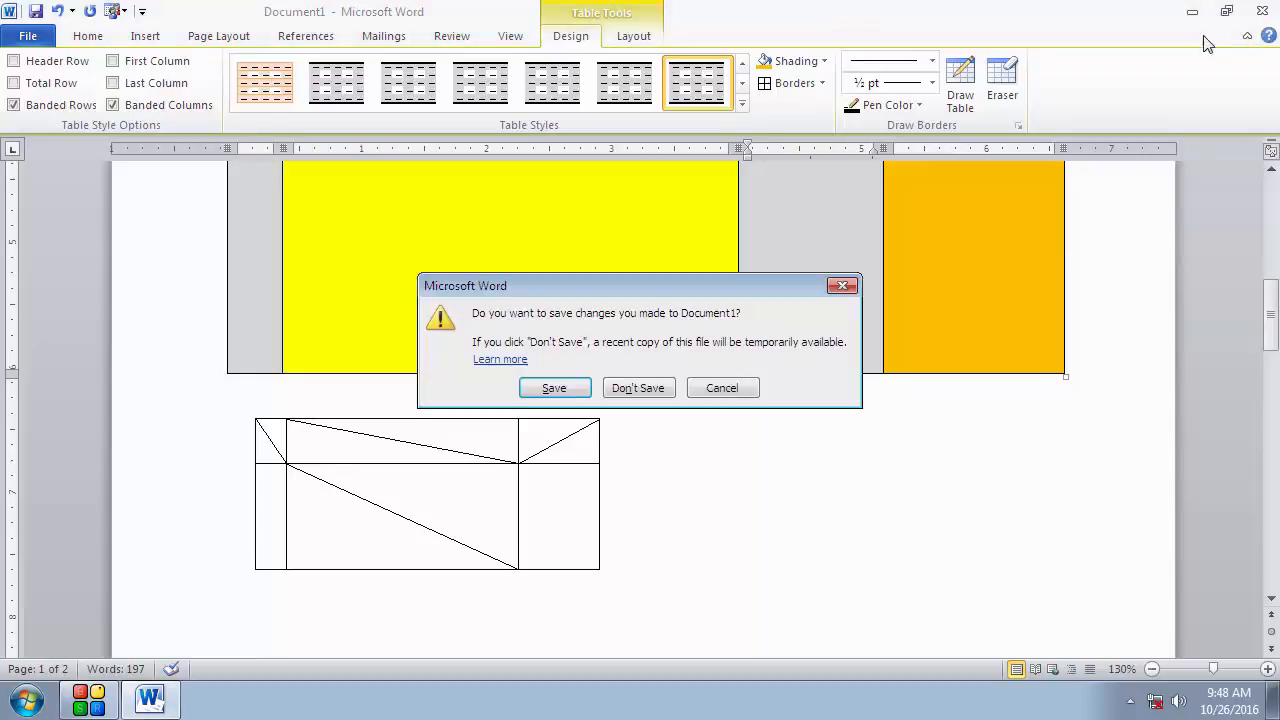
{"action": "left_click", "coordinate": [657, 392]}
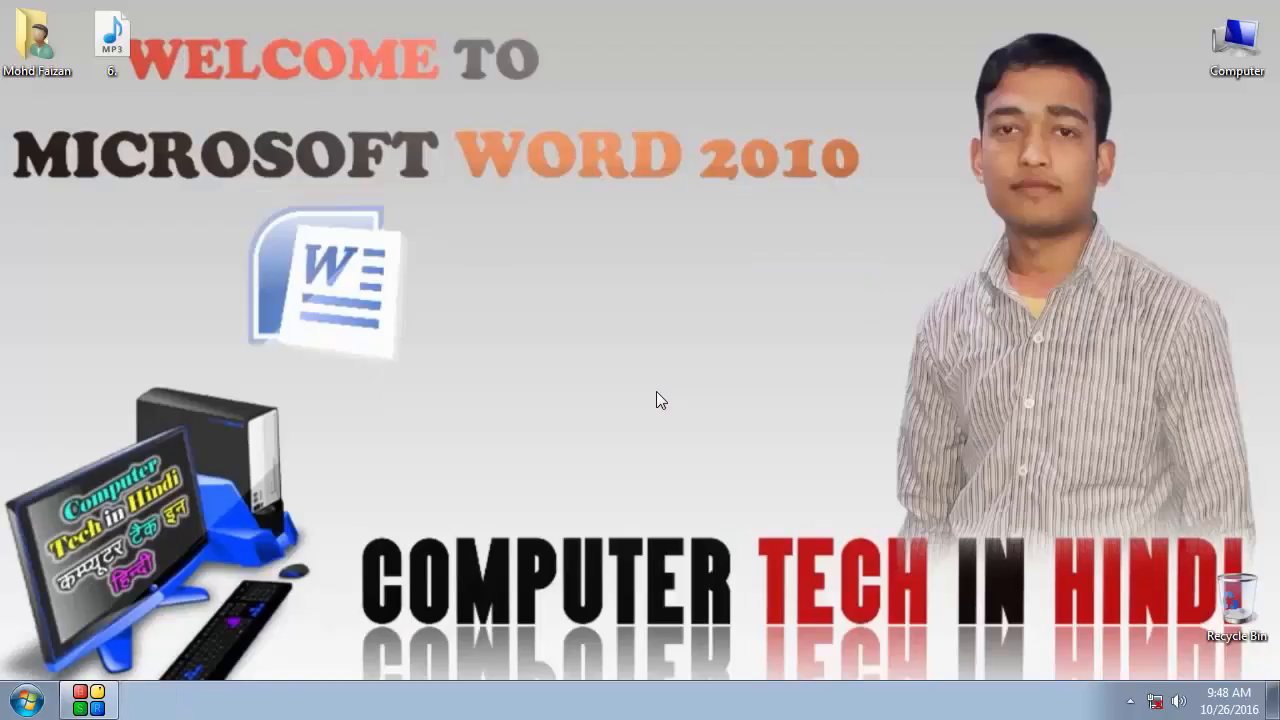